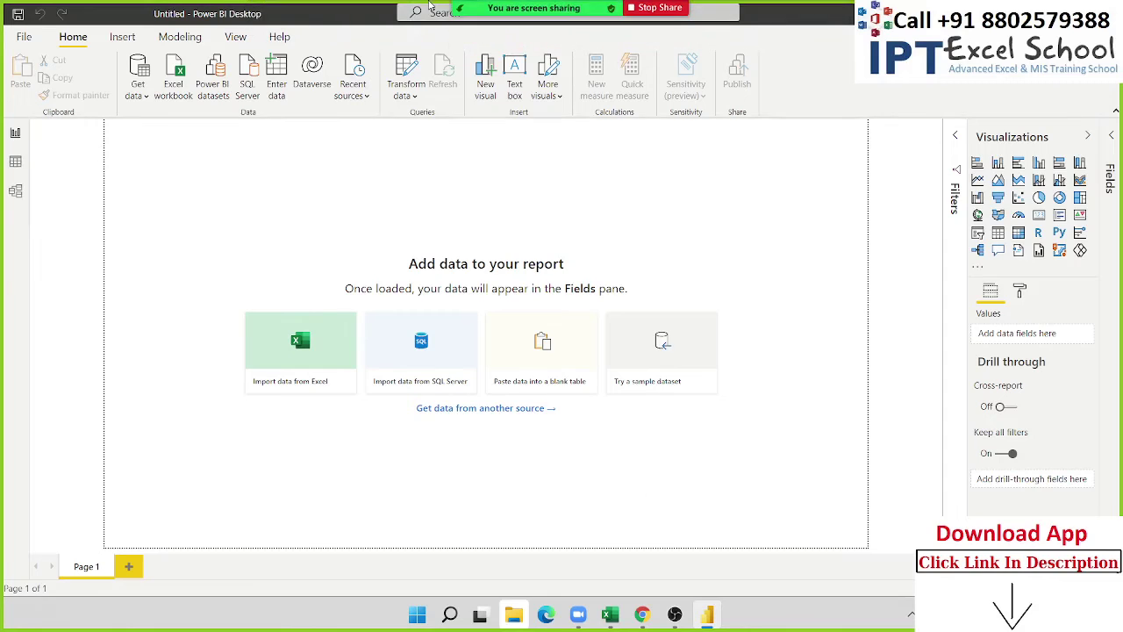
Step: Close the meeting participant list, recording notice and hidden background apps tray
left_click(476, 17)
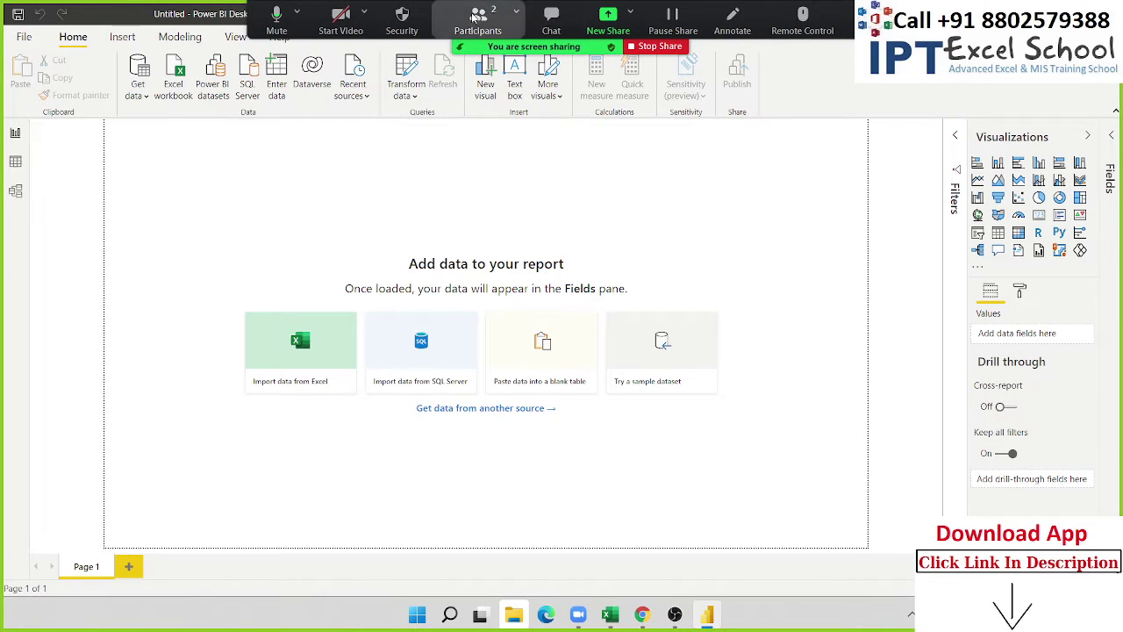
left_click(666, 235)
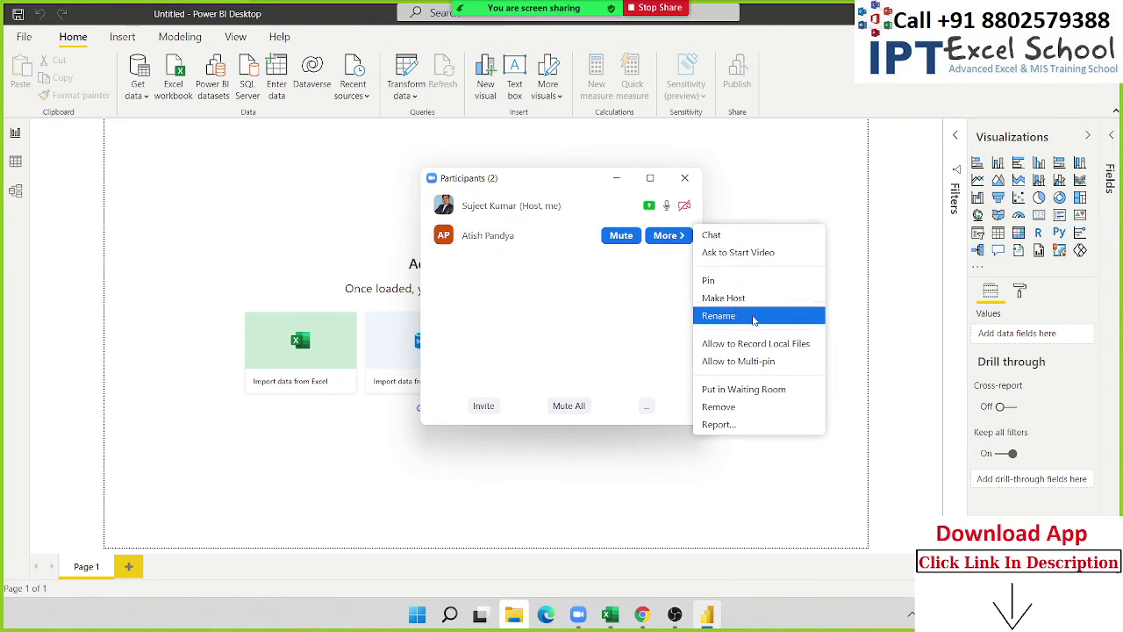
left_click(754, 346)
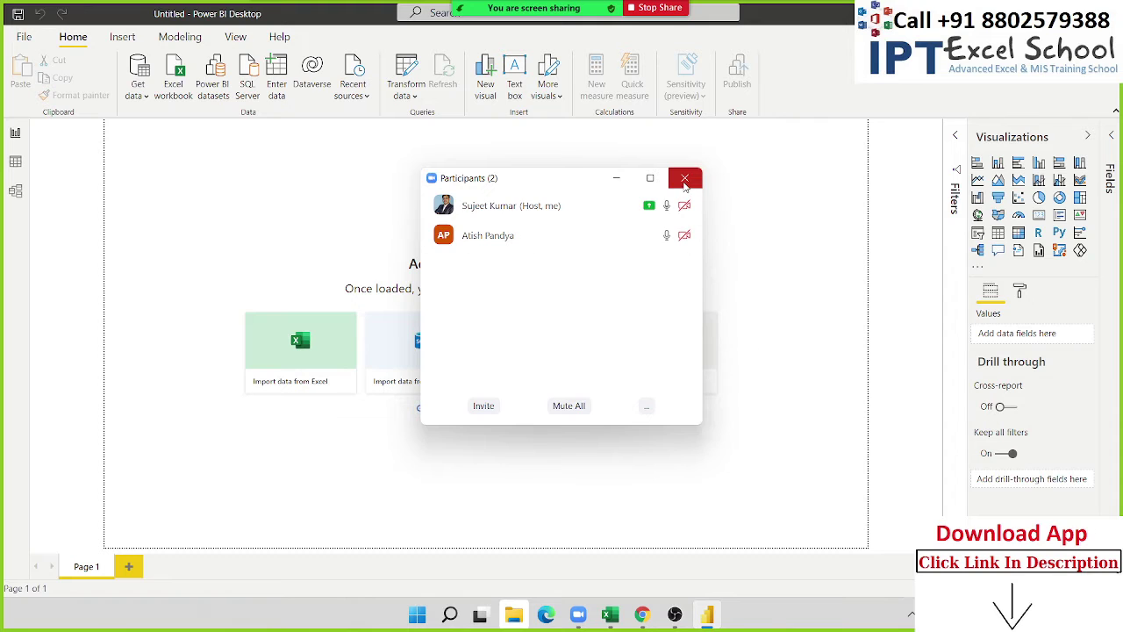
left_click(684, 178)
mouse_move(733, 17)
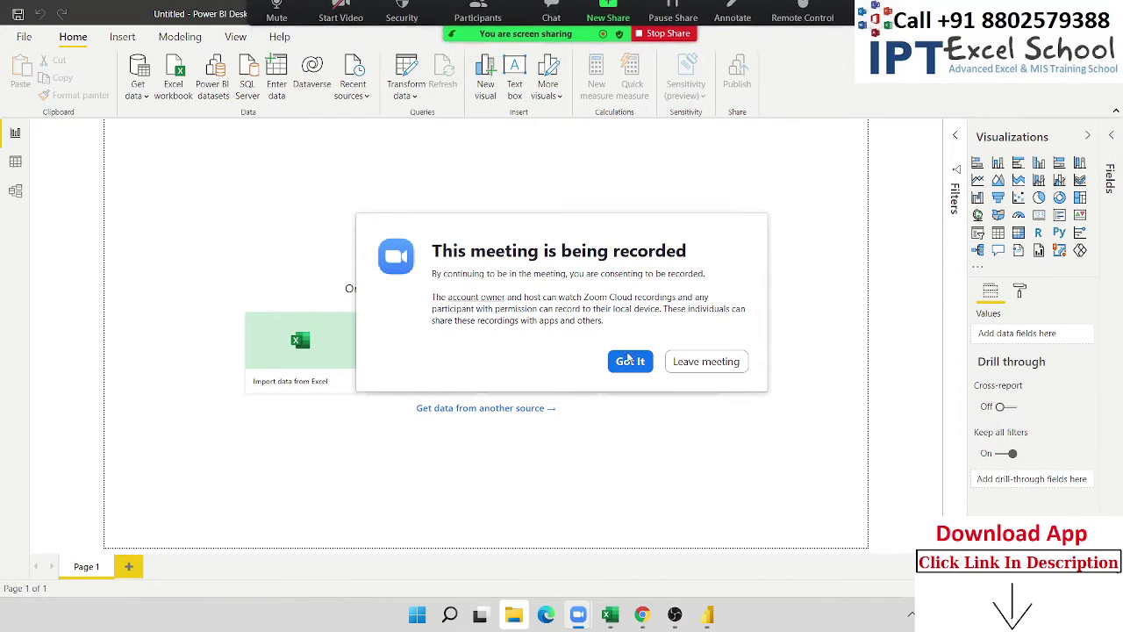
left_click(627, 359)
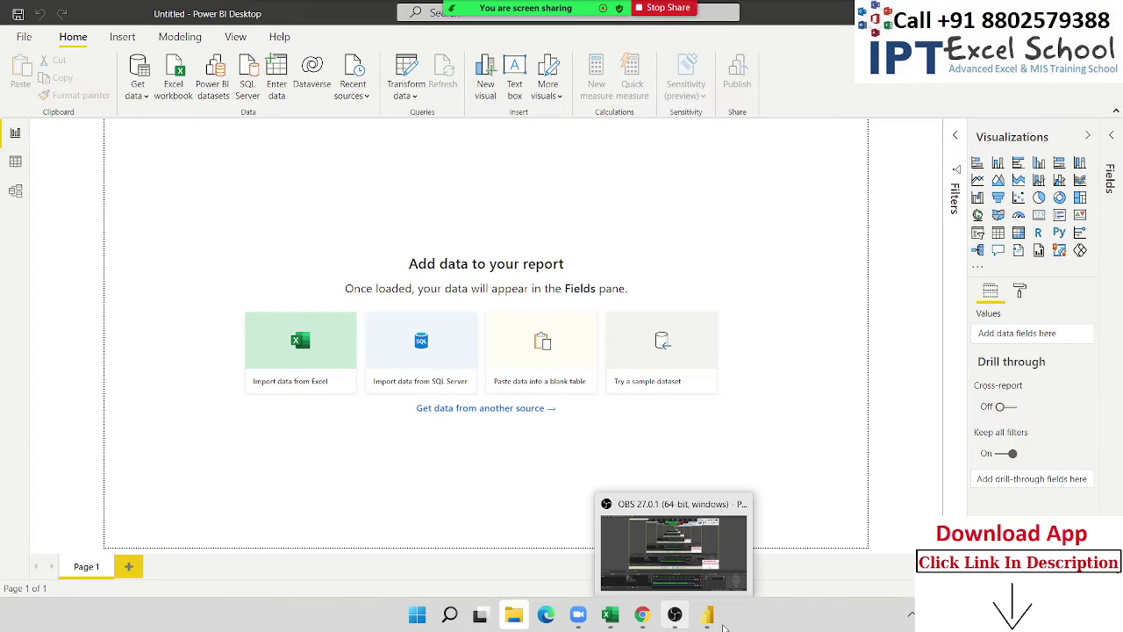
left_click(911, 614)
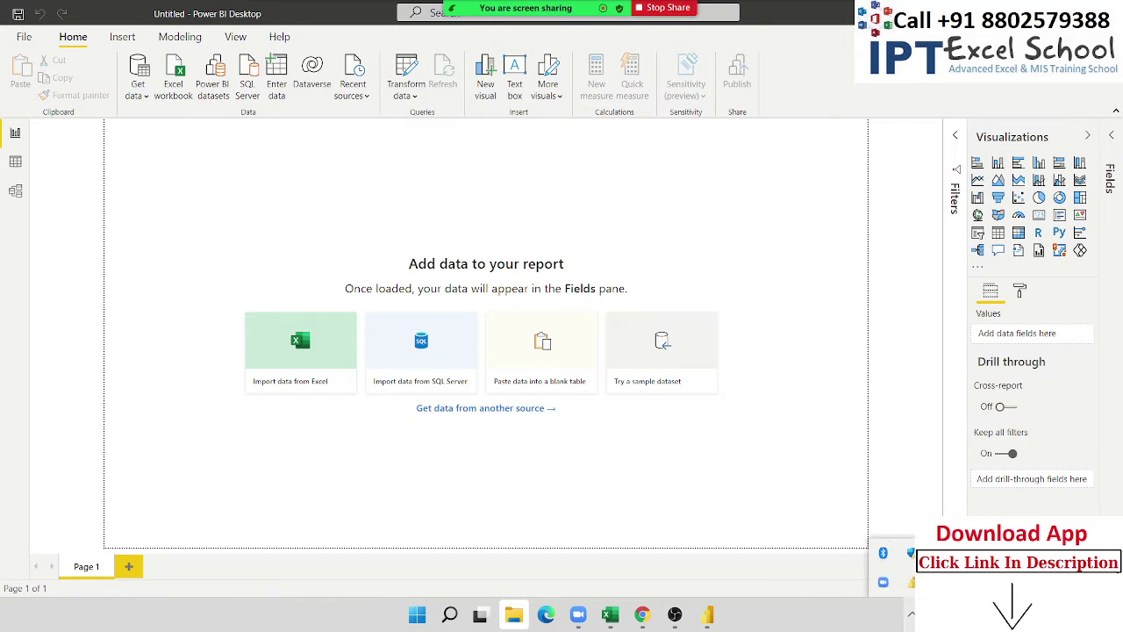
left_click(830, 320)
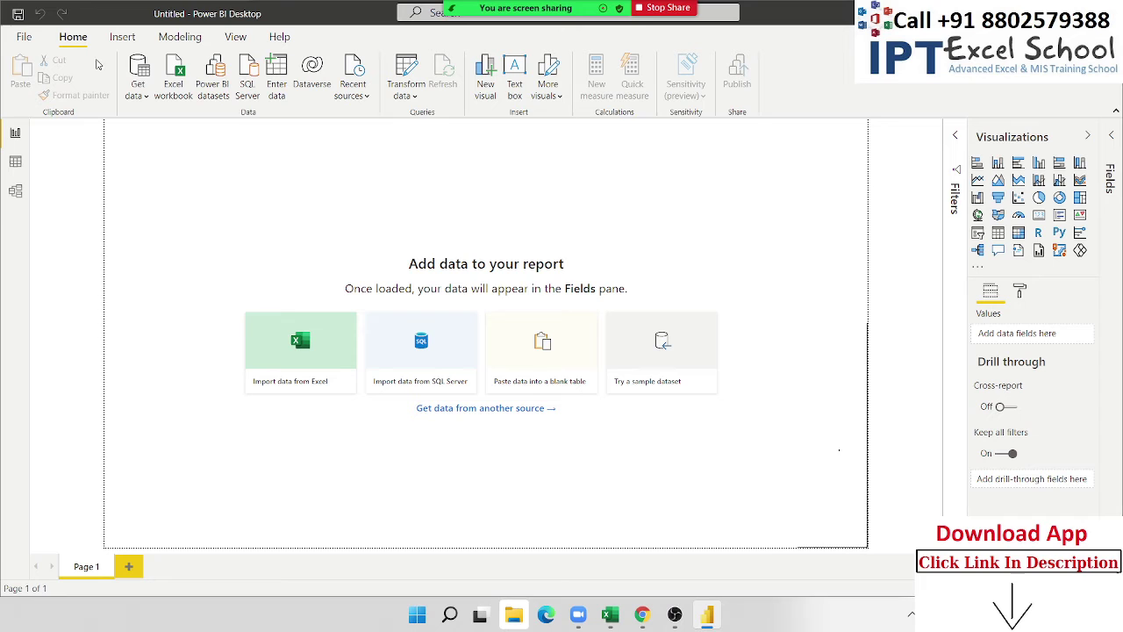
Step: Import Sheet1 from the Data1.xlsx workbook in Downloads into the model
left_click(175, 81)
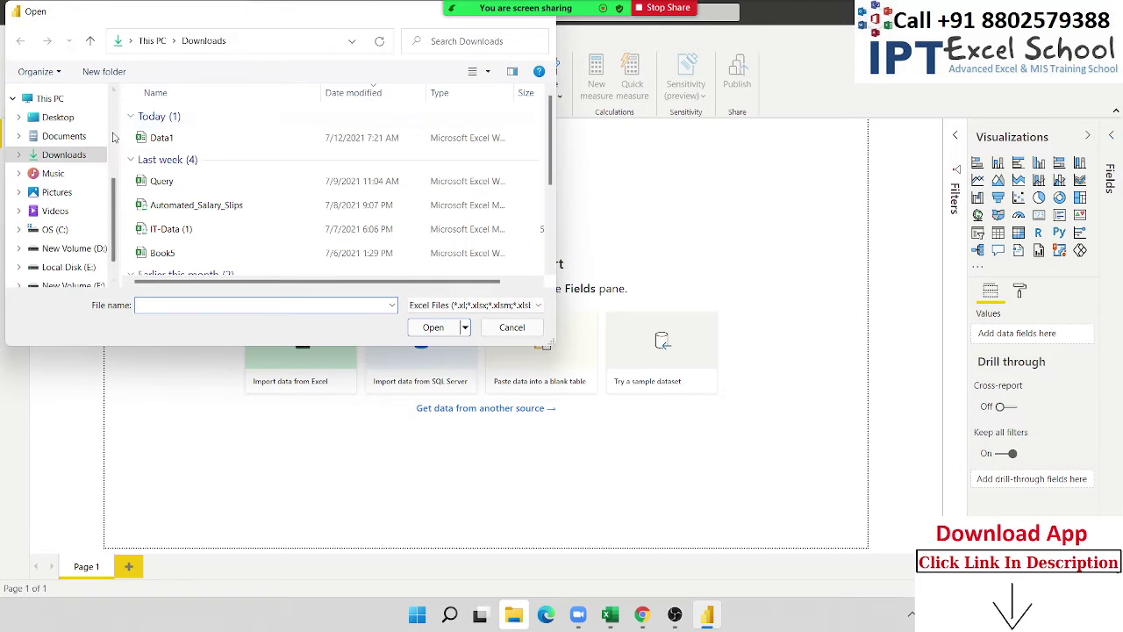
left_click(160, 138)
left_click(433, 327)
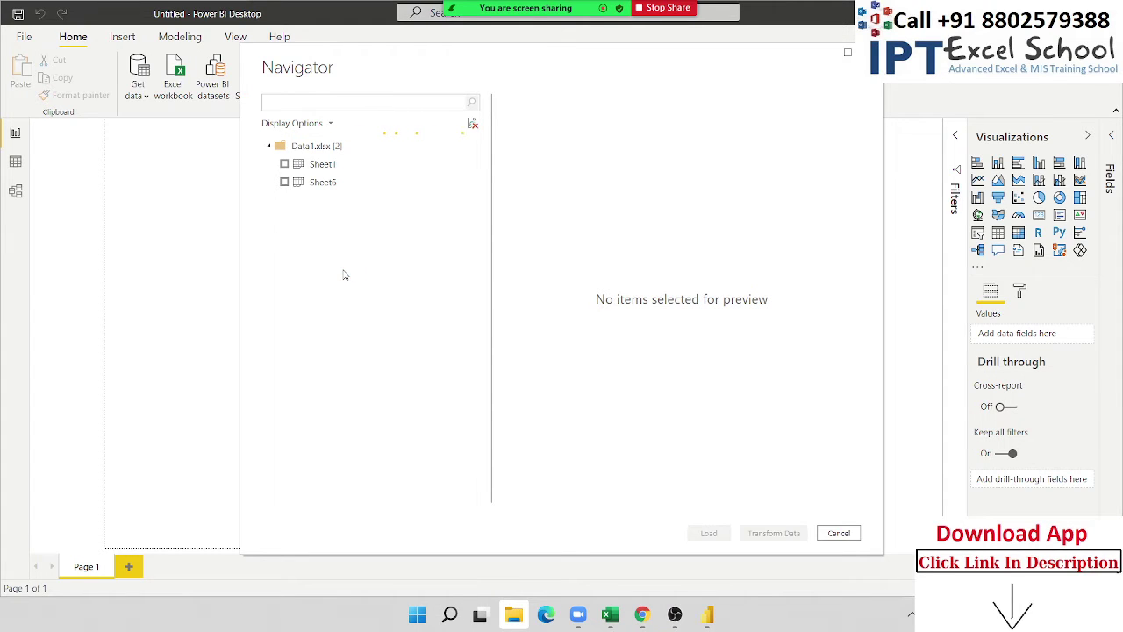
left_click(284, 165)
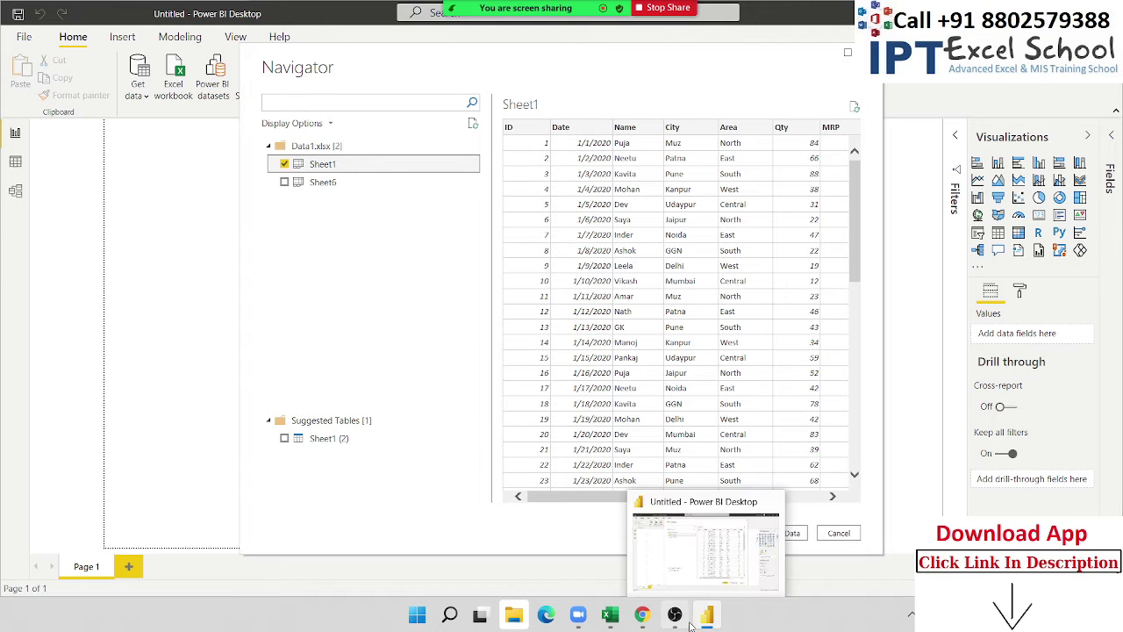
left_click(699, 537)
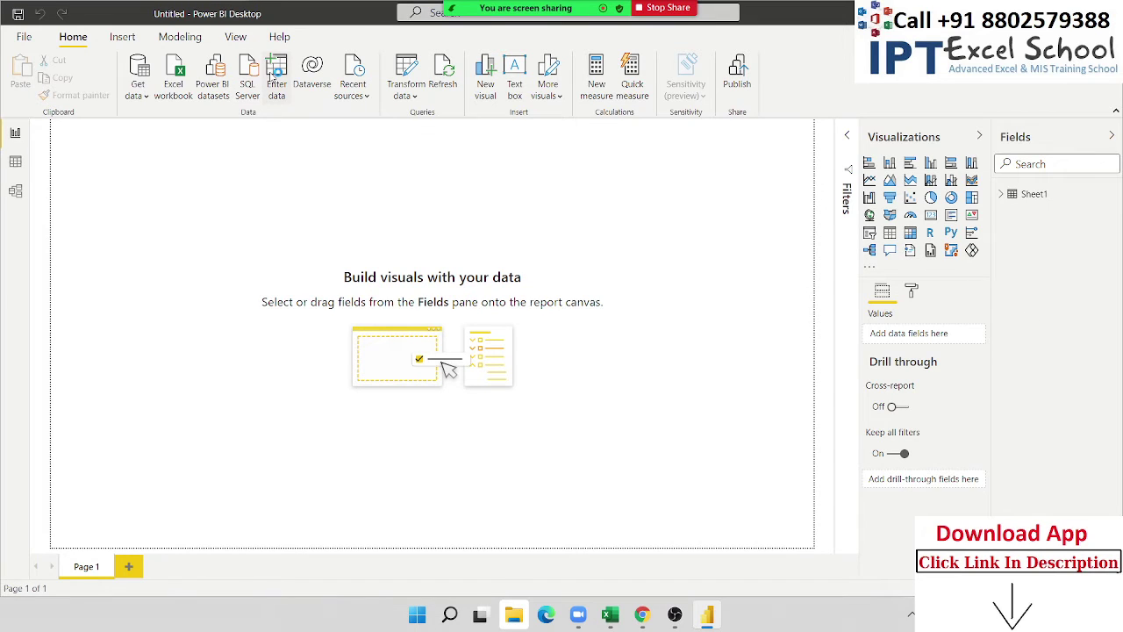
Step: Start a manually entered table with columns PID, Name and MRP
left_click(274, 73)
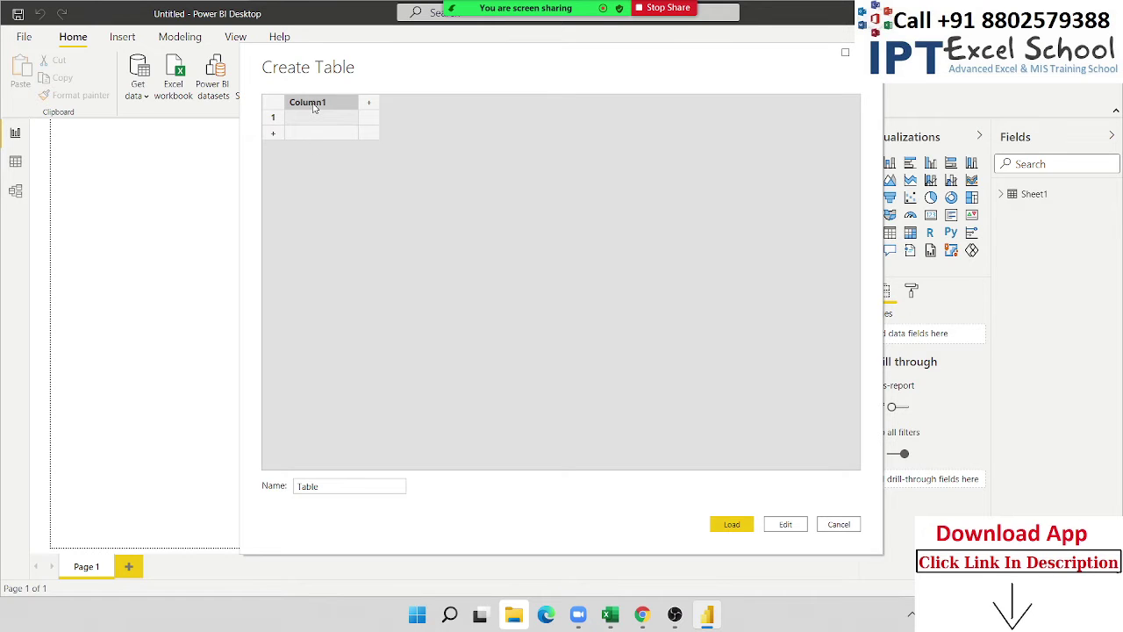
double_click(313, 107)
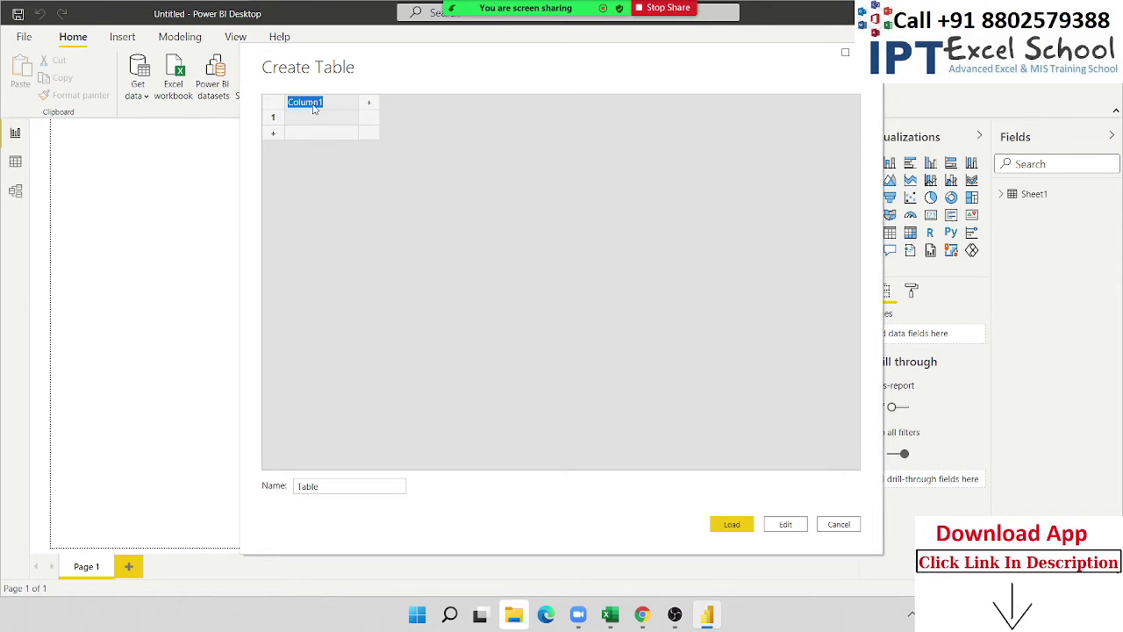
type("PID")
key("Tab")
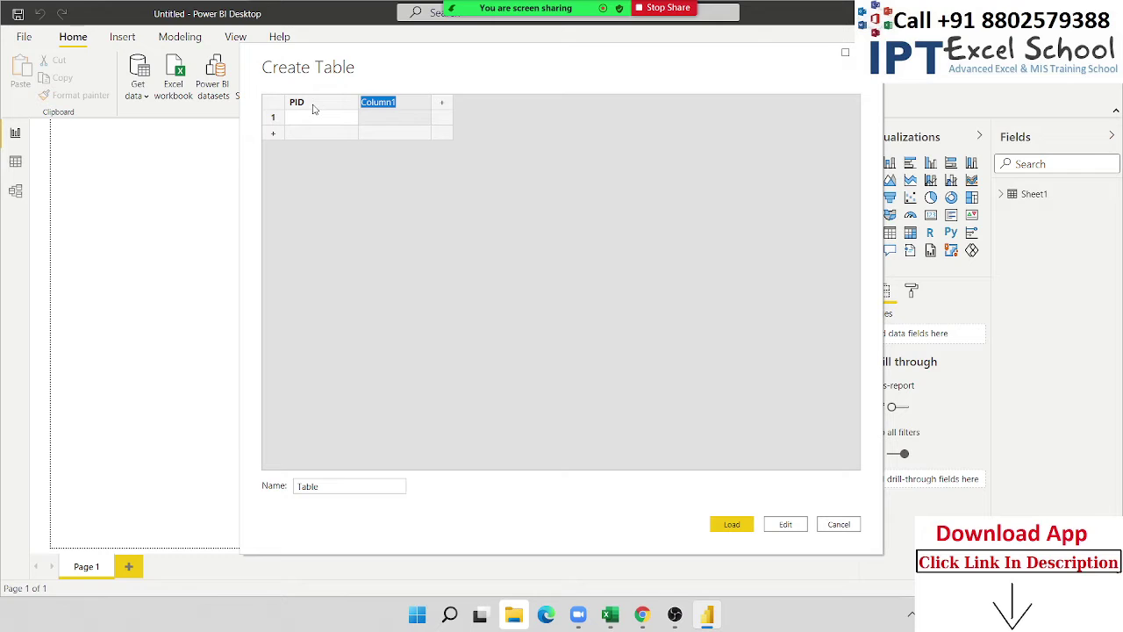
type("Name")
key("Tab")
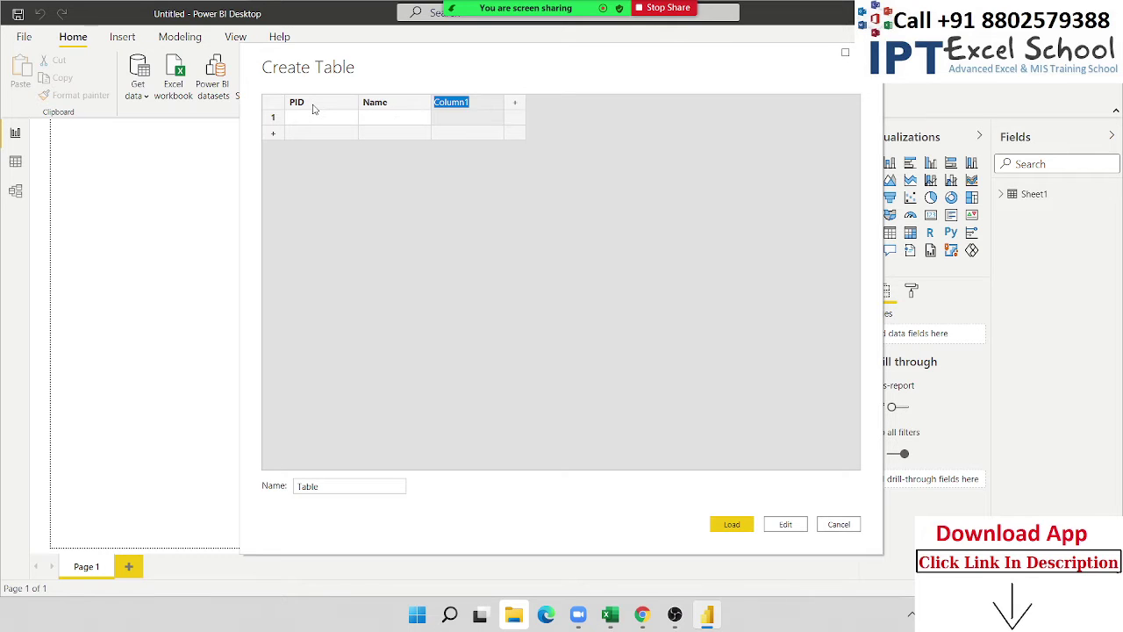
type("MRP")
left_click(315, 125)
Step: Fill rows 1 Excel (8542), 2 VBA (7854) and 3 Access
type("1")
key("Tab")
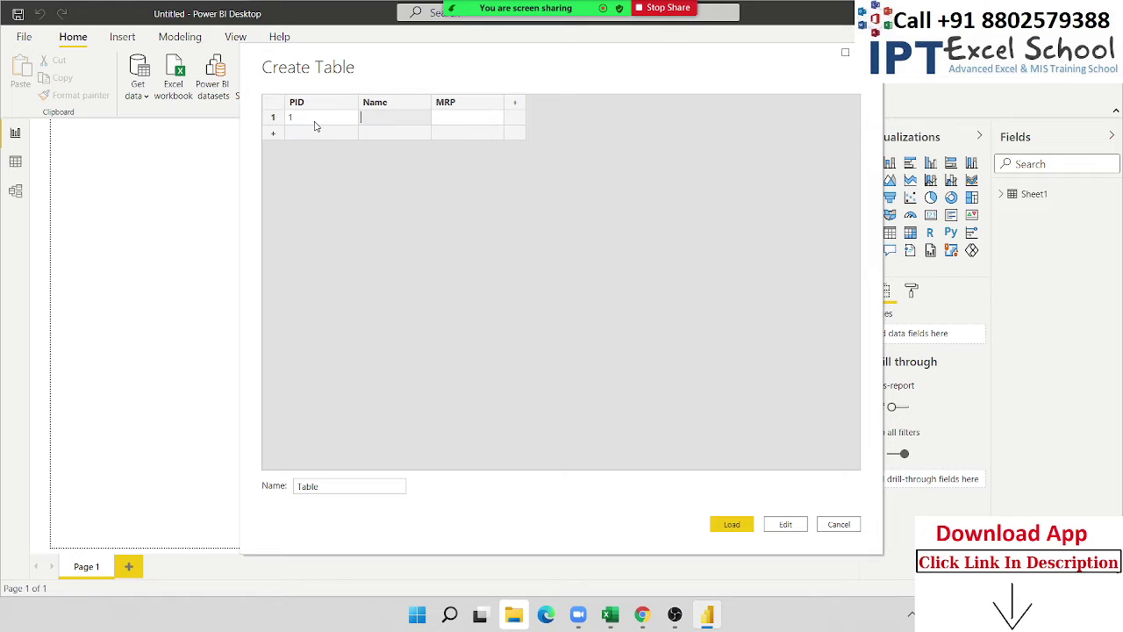
type("xcel")
key("Tab")
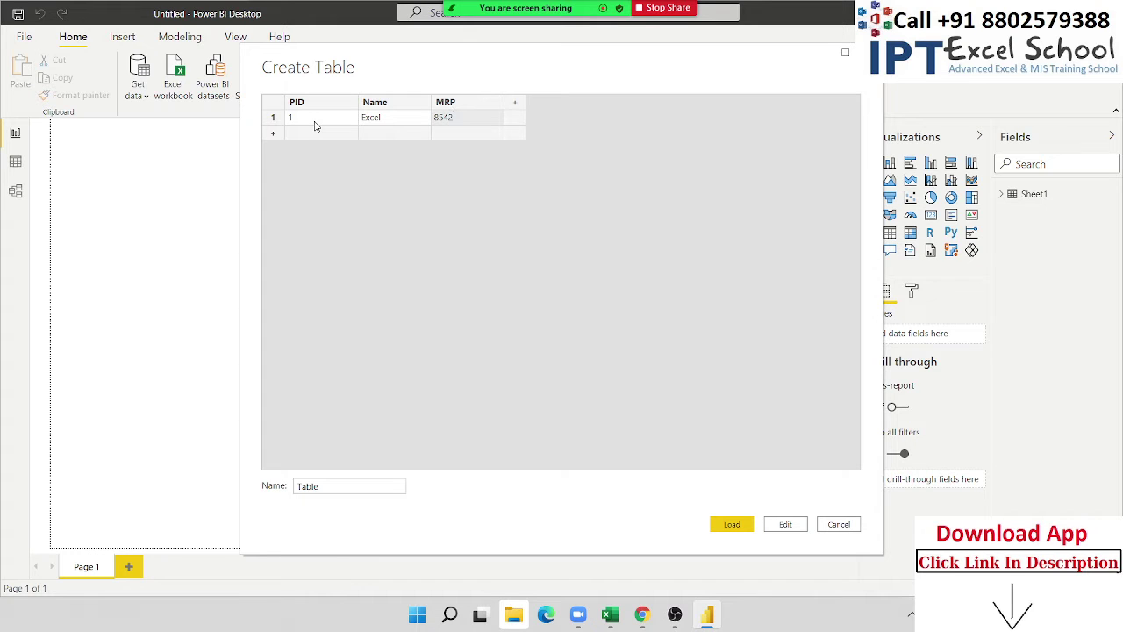
key("Tab")
type("2")
key("Tab")
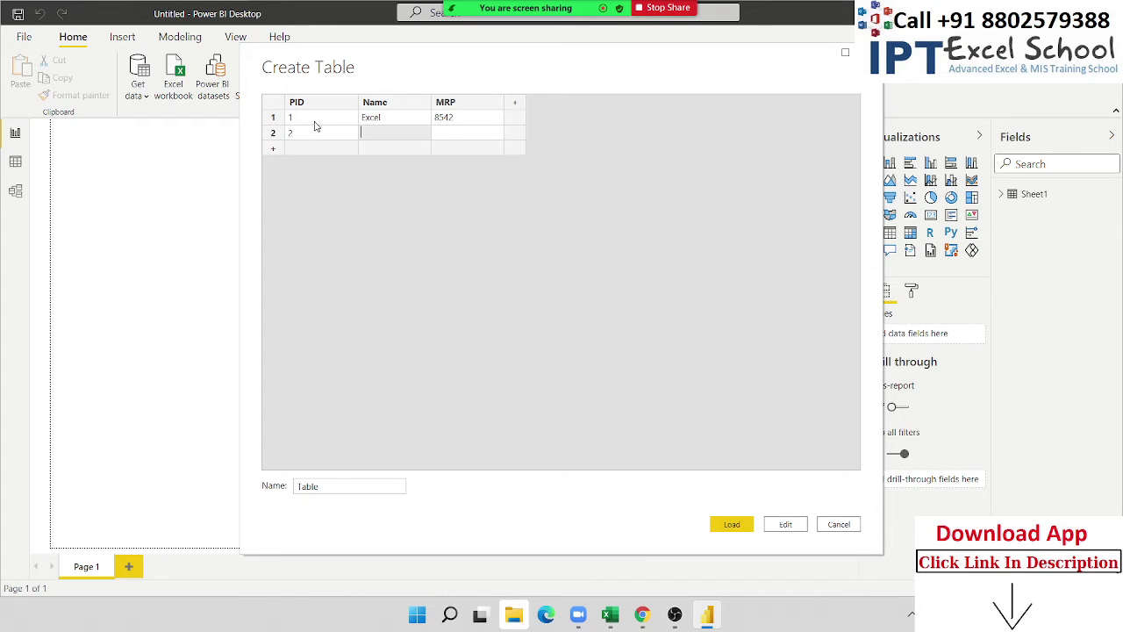
type("VBA")
key("Tab")
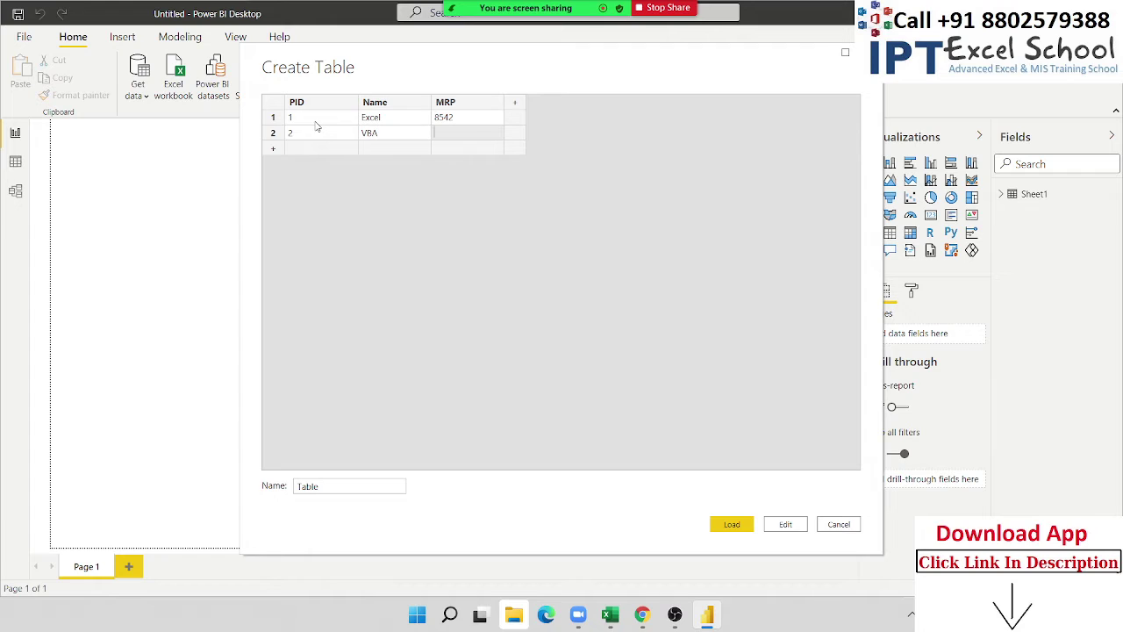
key("Down")
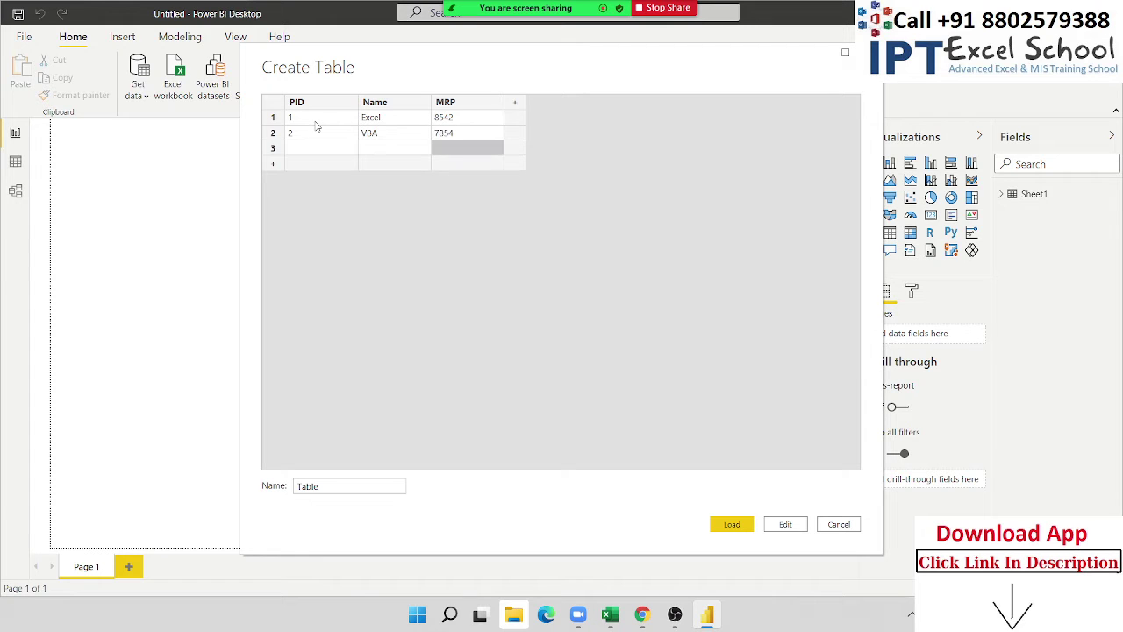
key("Left")
key("Left")
type("3")
key("Tab")
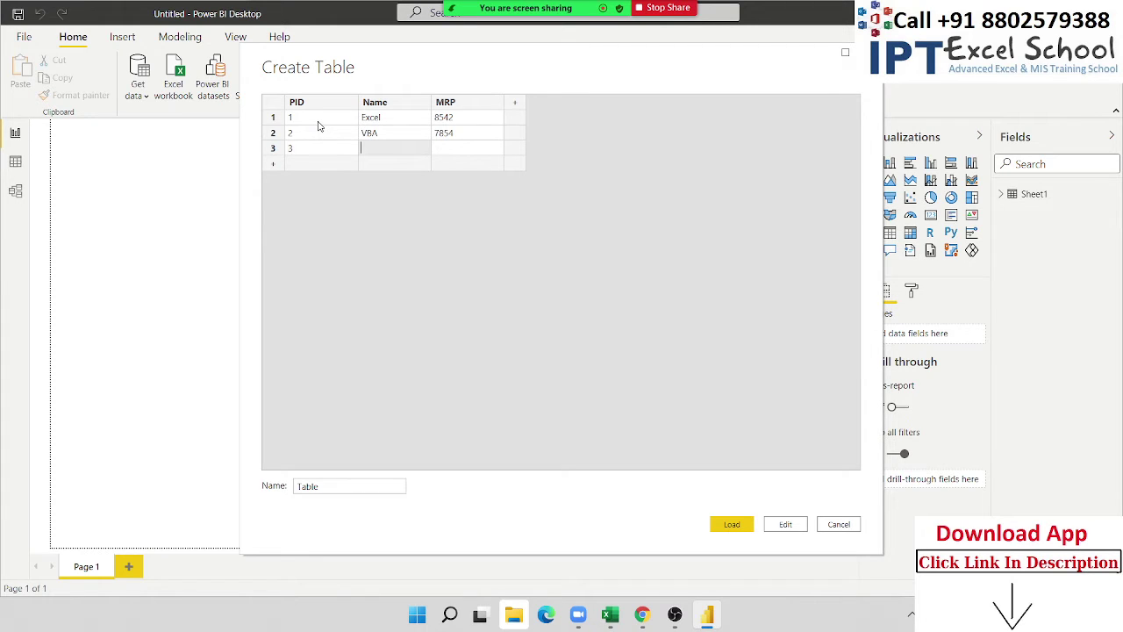
type("Access")
key("Tab")
type("85")
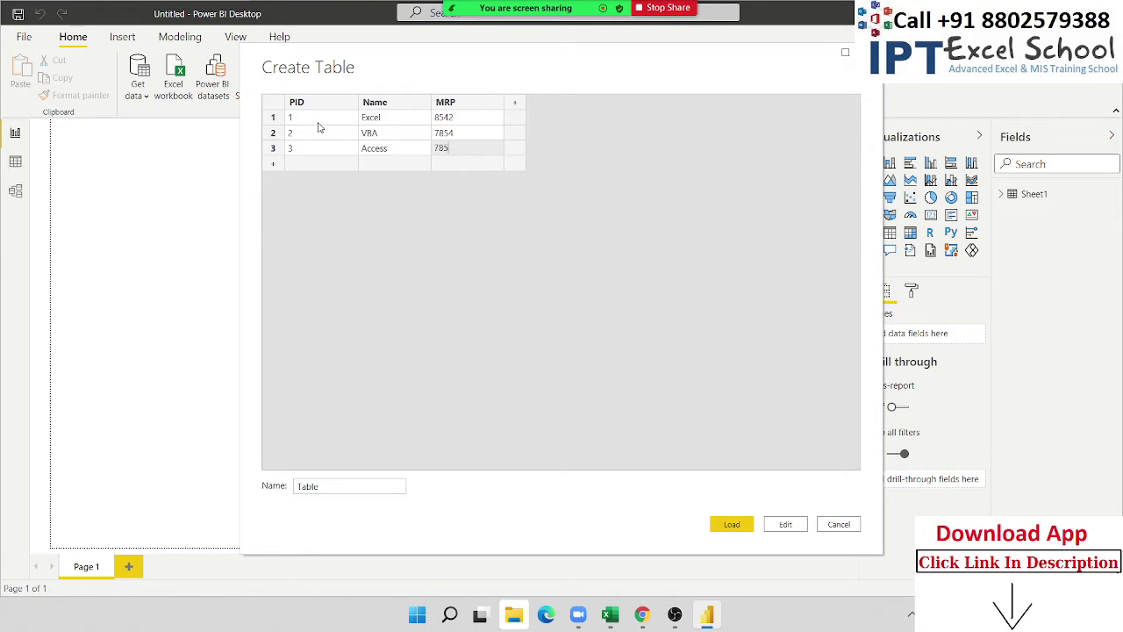
type("4")
Step: Add rows 4 (MRP 8547) and 5 MIS, then load the table
key("Tab")
type("4")
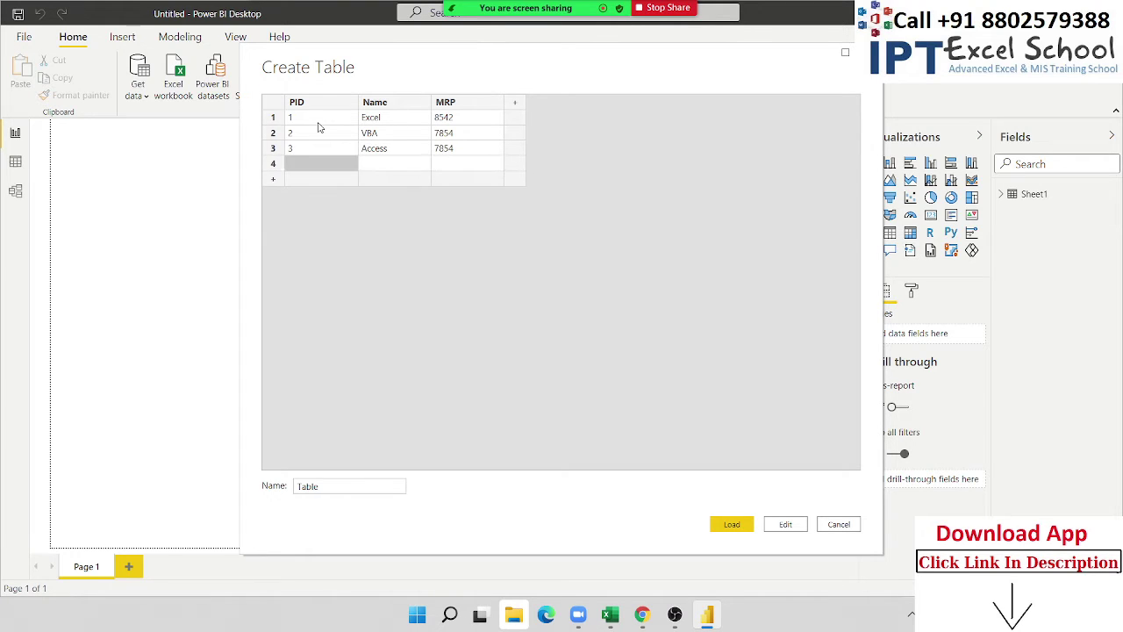
key("Tab")
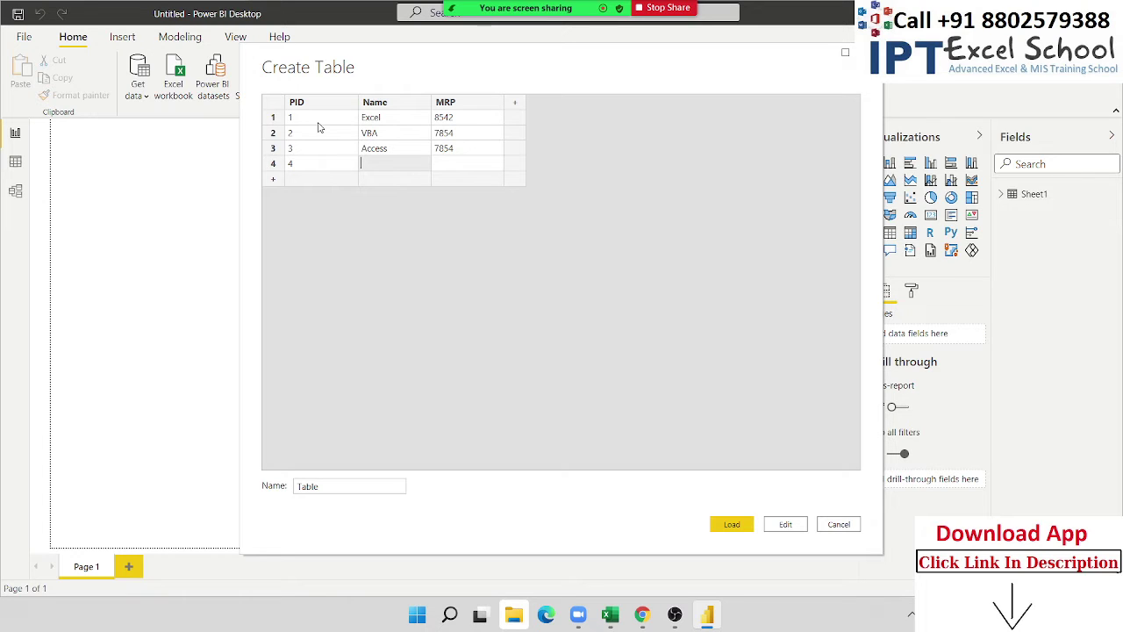
key("Tab")
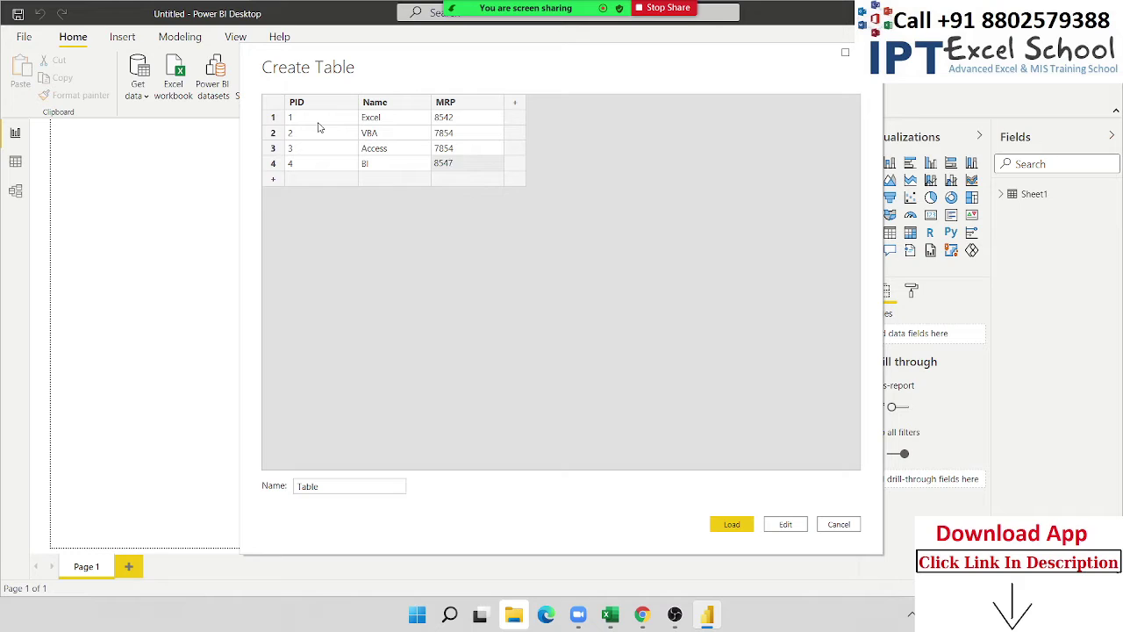
key("Down")
key("Left")
key("Left")
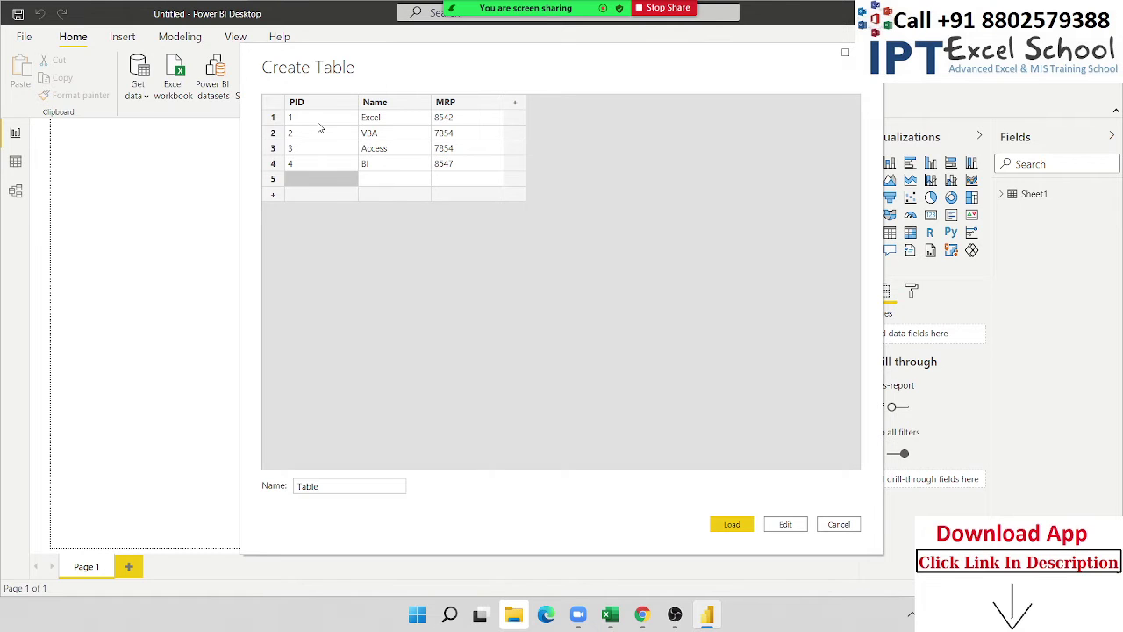
type("5")
key("Tab")
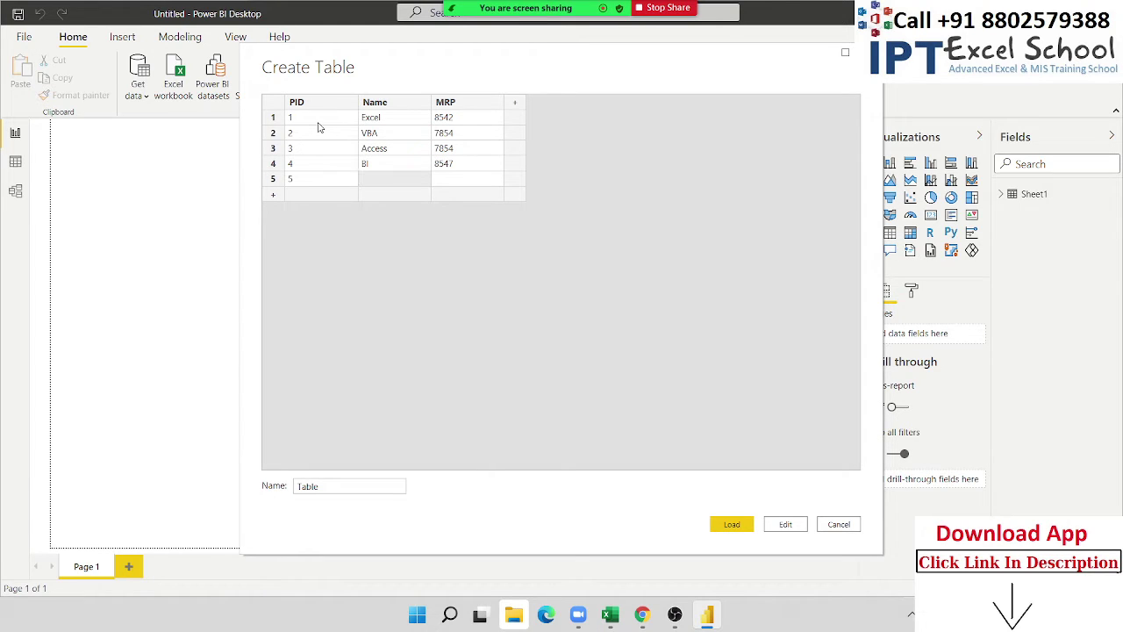
type("MIS")
key("Tab")
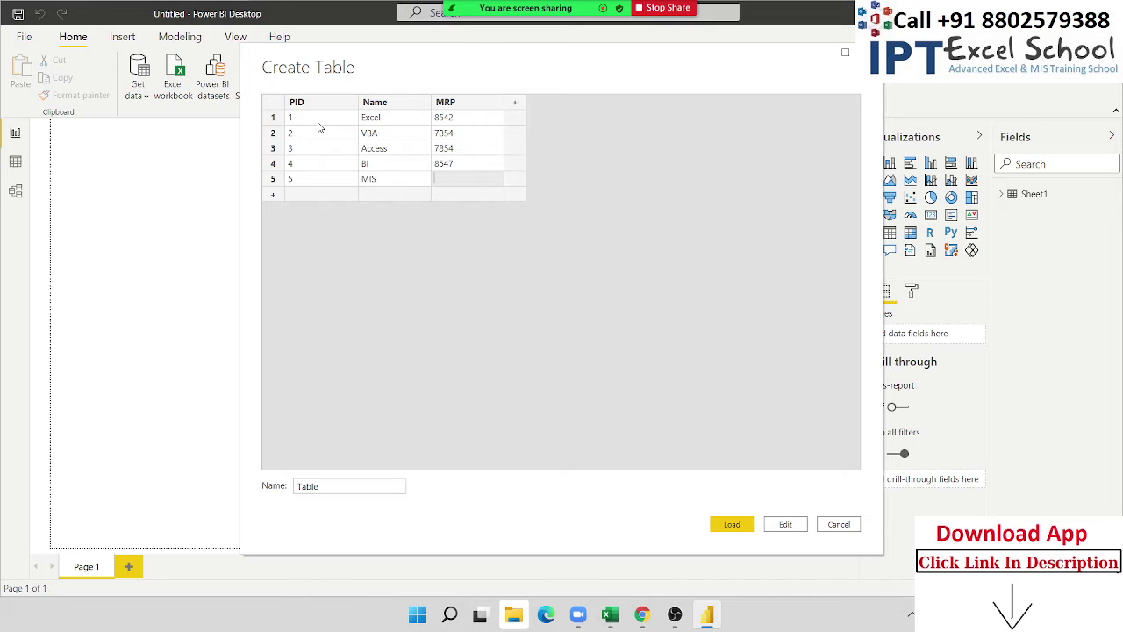
type("8541")
left_click(730, 525)
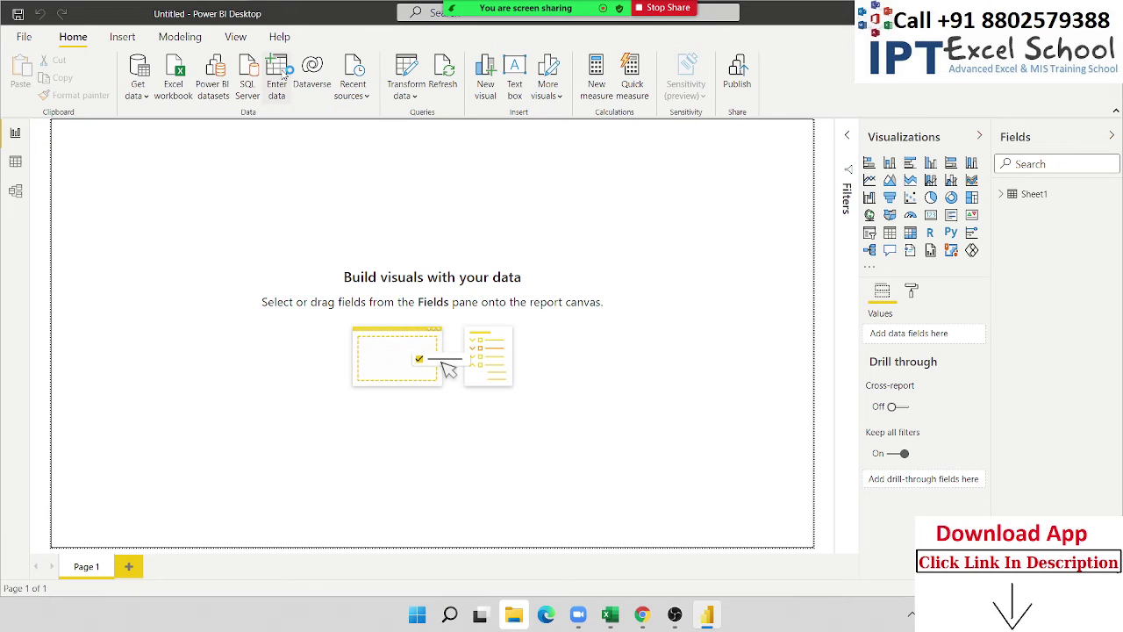
Step: Create a manual table with TID and Name columns and first row 1 TATA
left_click(284, 75)
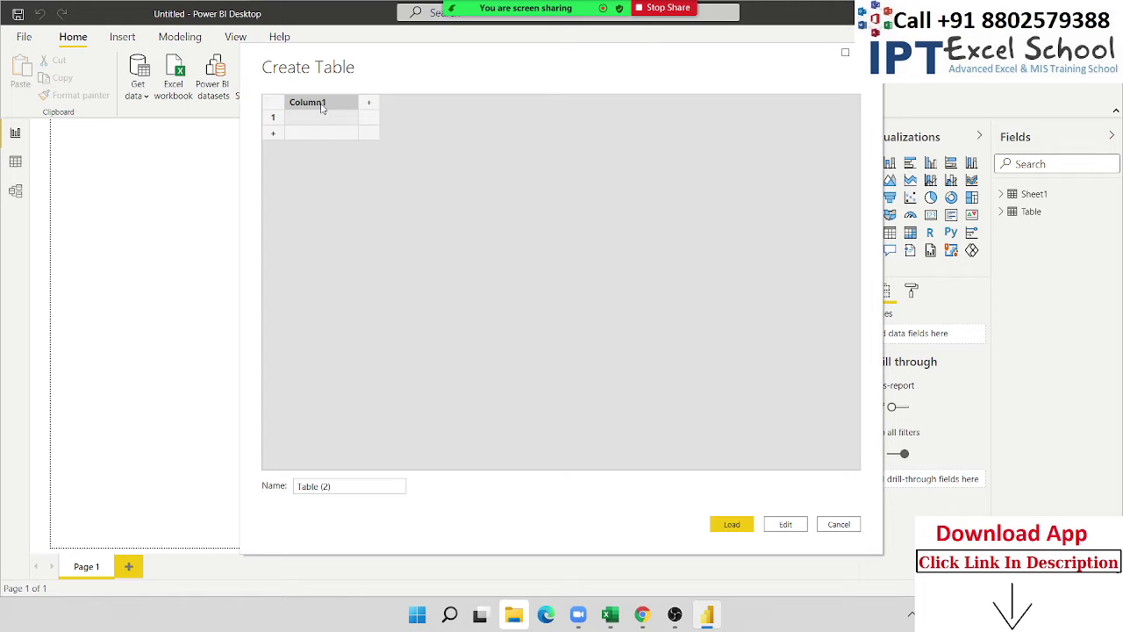
double_click(322, 106)
key("Tab")
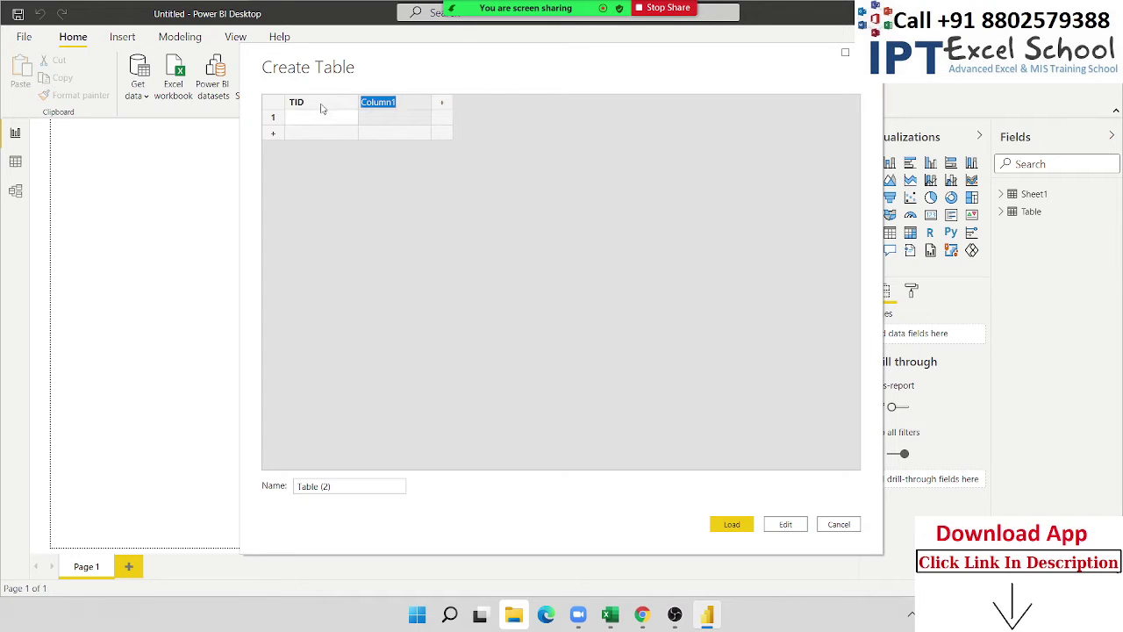
type("Name")
key("Return")
type("1")
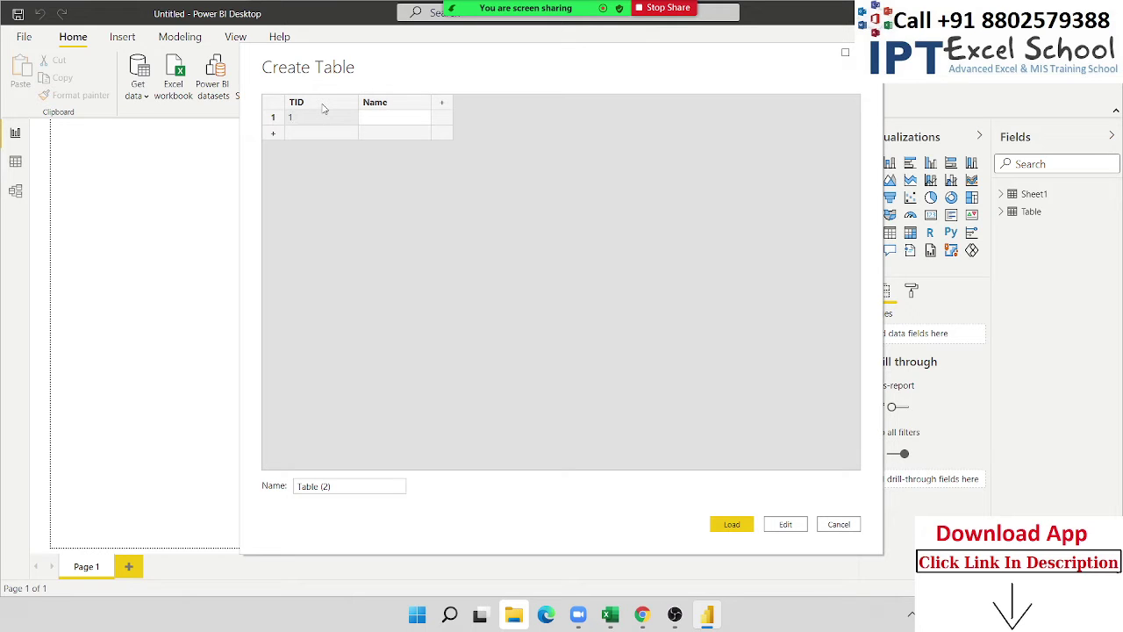
key("Tab")
type("TA")
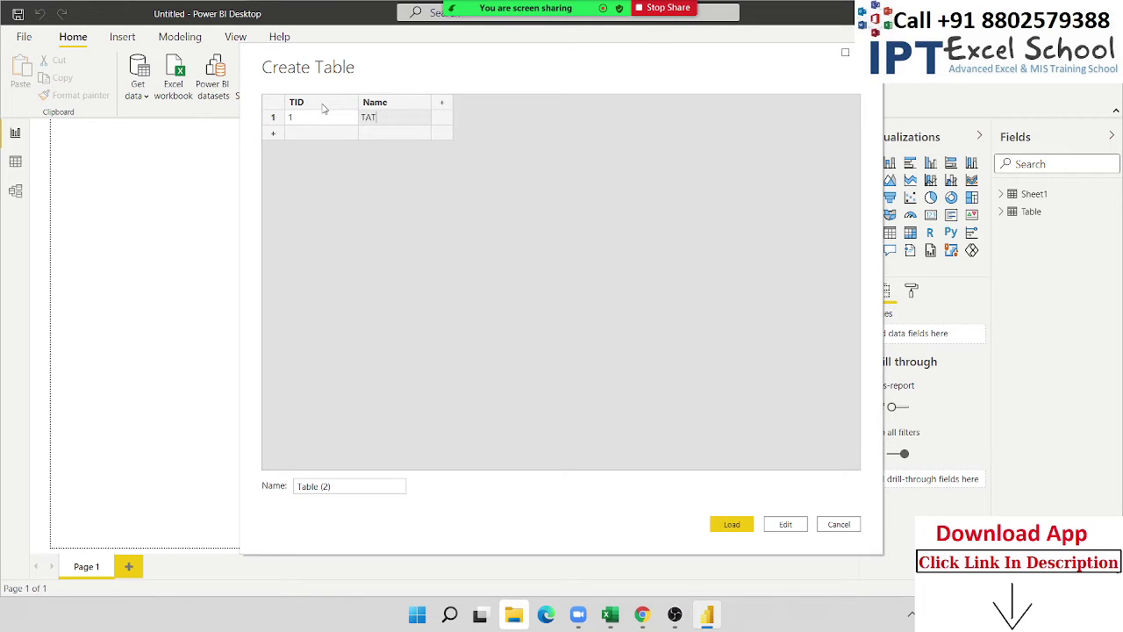
key("Return")
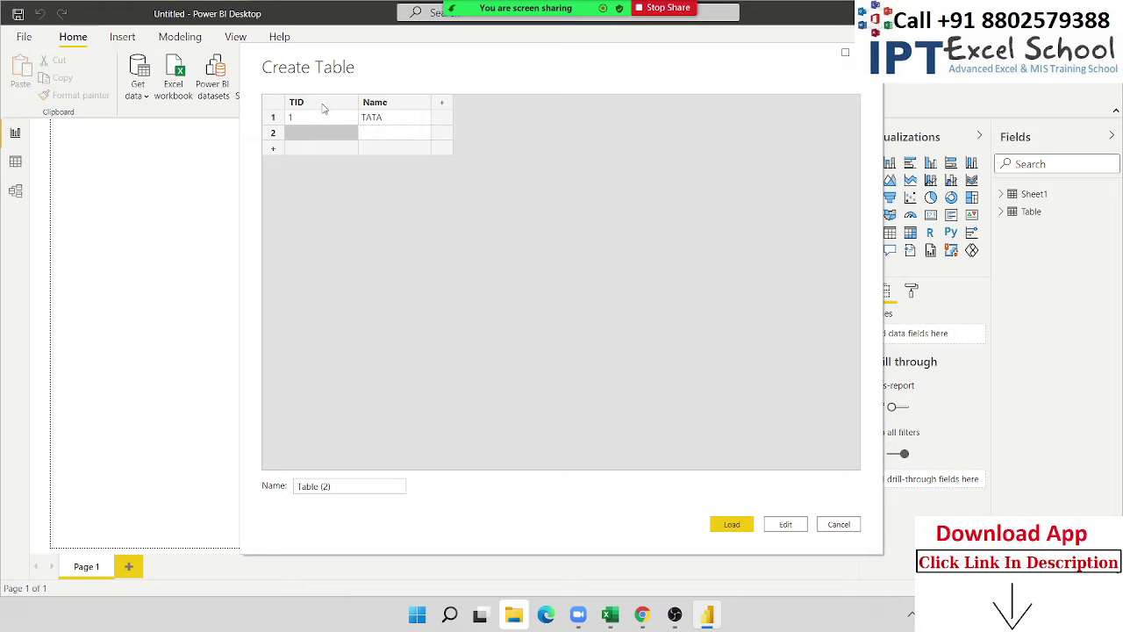
Step: Add rows 2 Mahindra and 3 Vilvo
type("2")
key("Tab")
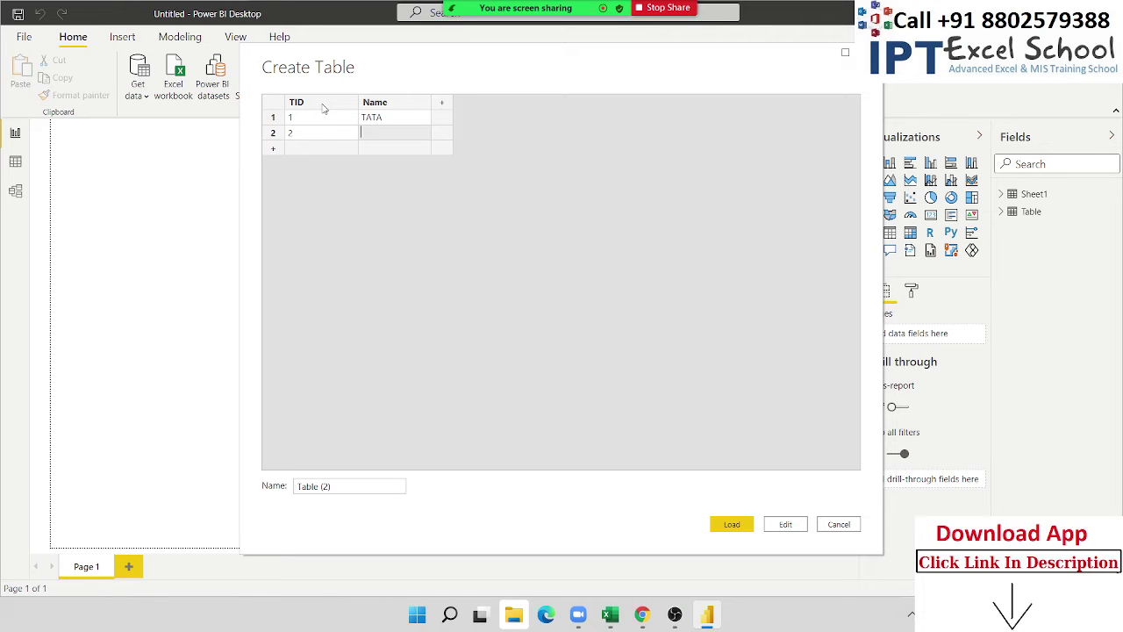
type("Mahindra")
key("Return")
type("3")
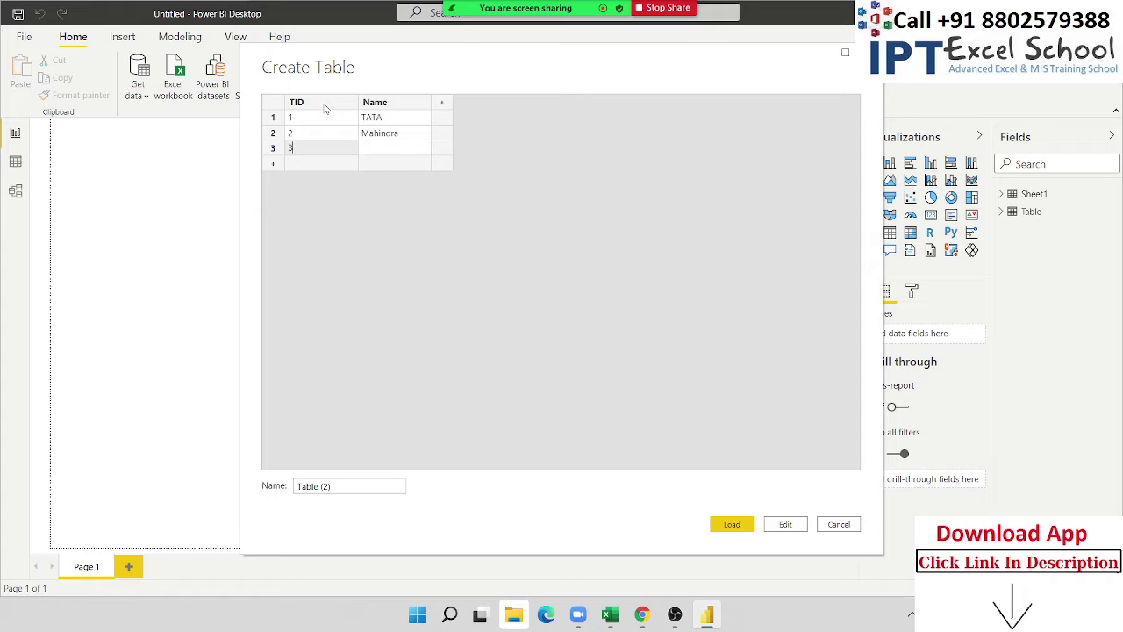
key("Tab")
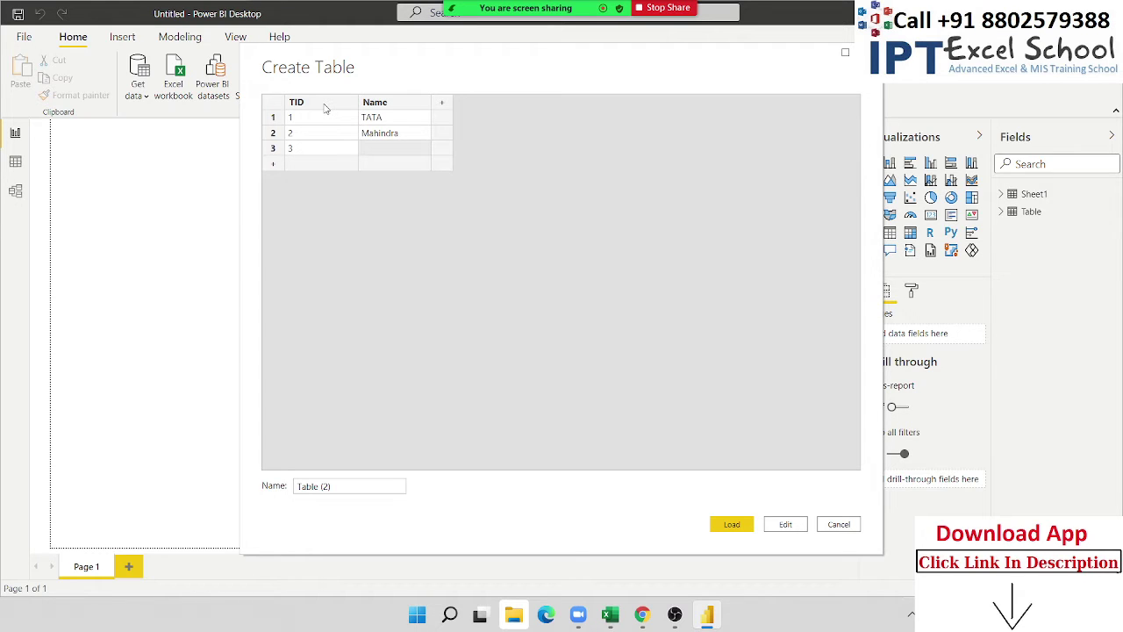
type("Vilv")
type("olvo")
key("Return")
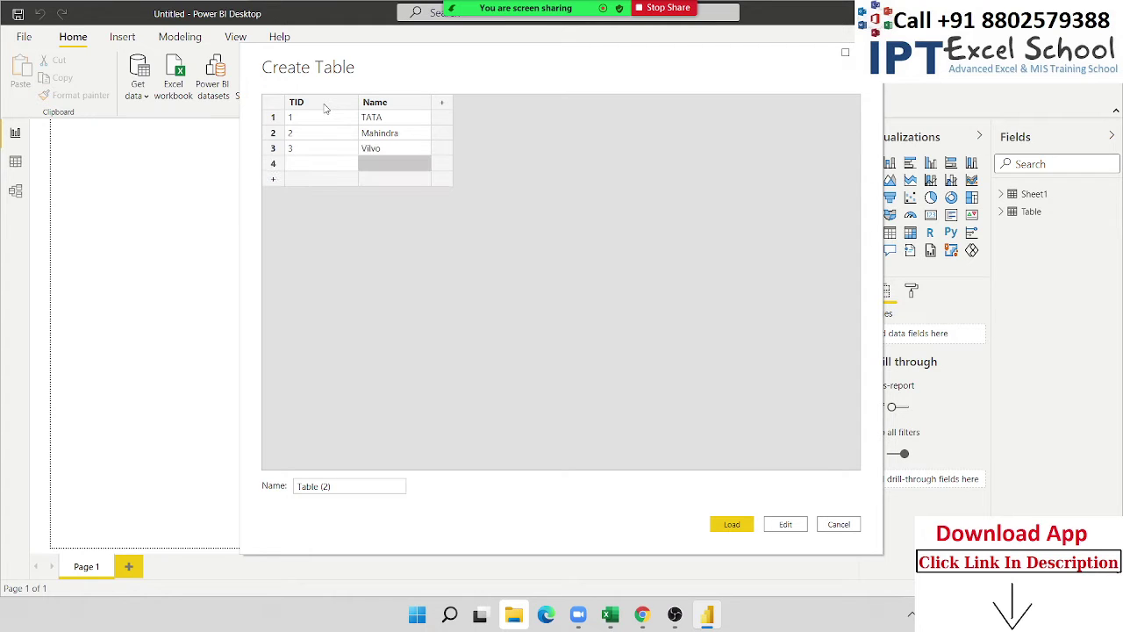
Step: Add rows 4 Asok and 5 Kwid, load Table (2), and view Sheet1's data
type("4")
key("Tab")
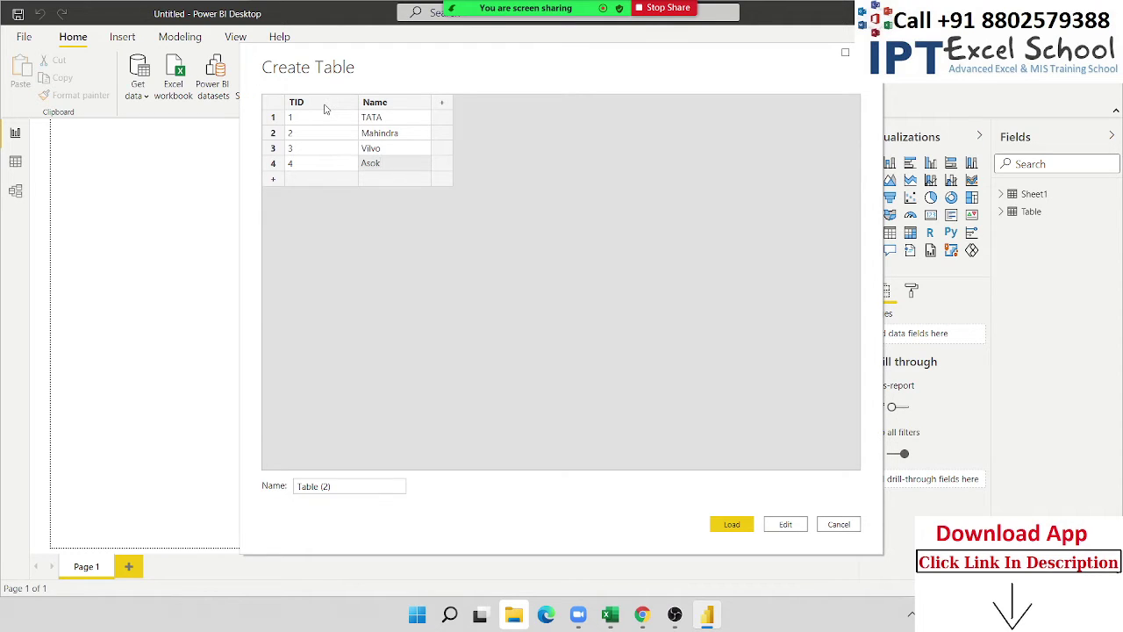
key("Return")
key("shift+Tab")
type("5")
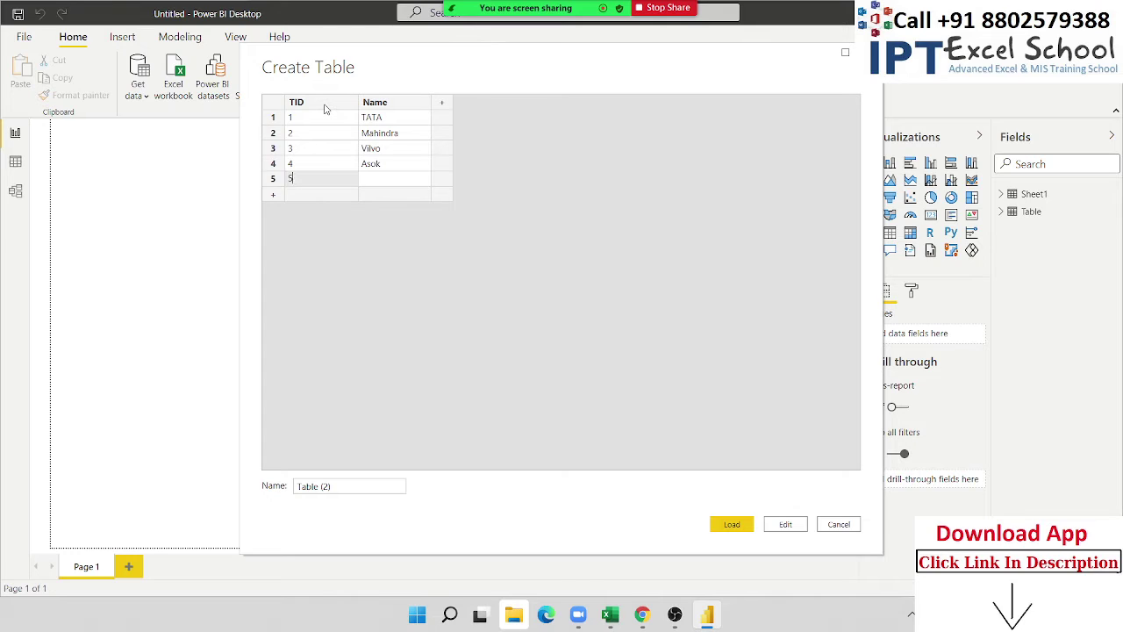
key("Tab")
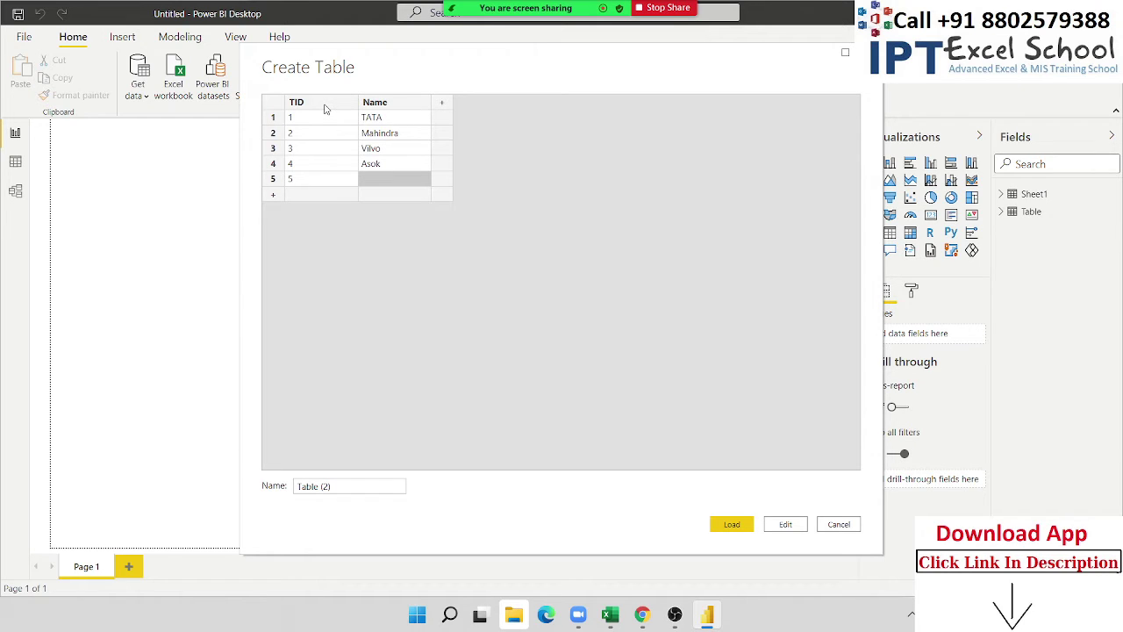
type("Kwid")
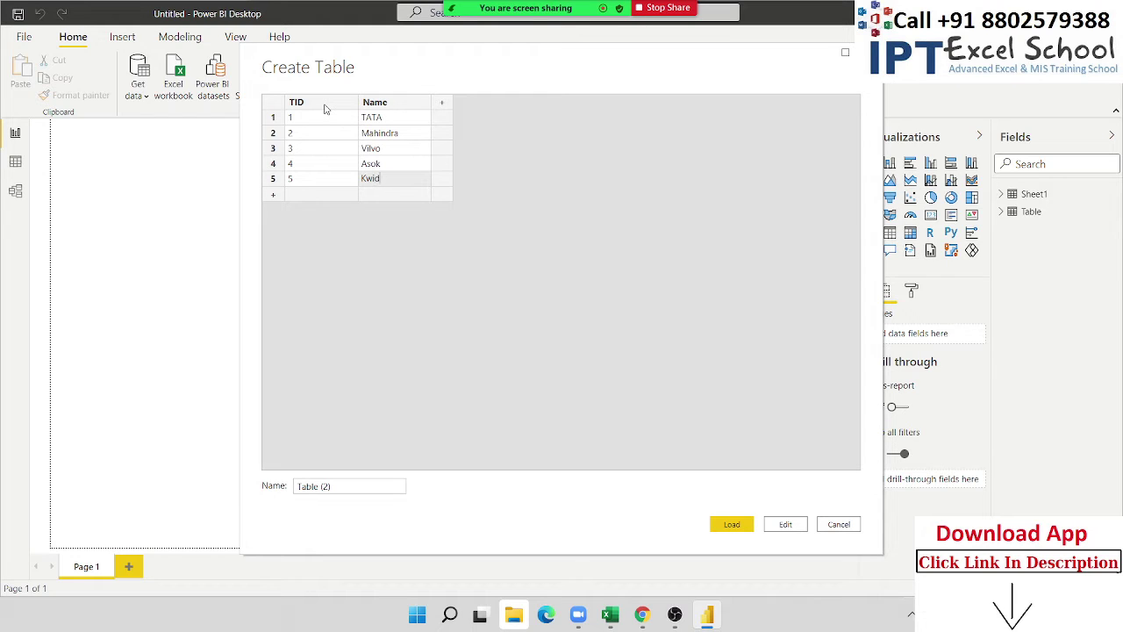
key("Return")
key("shift+Tab")
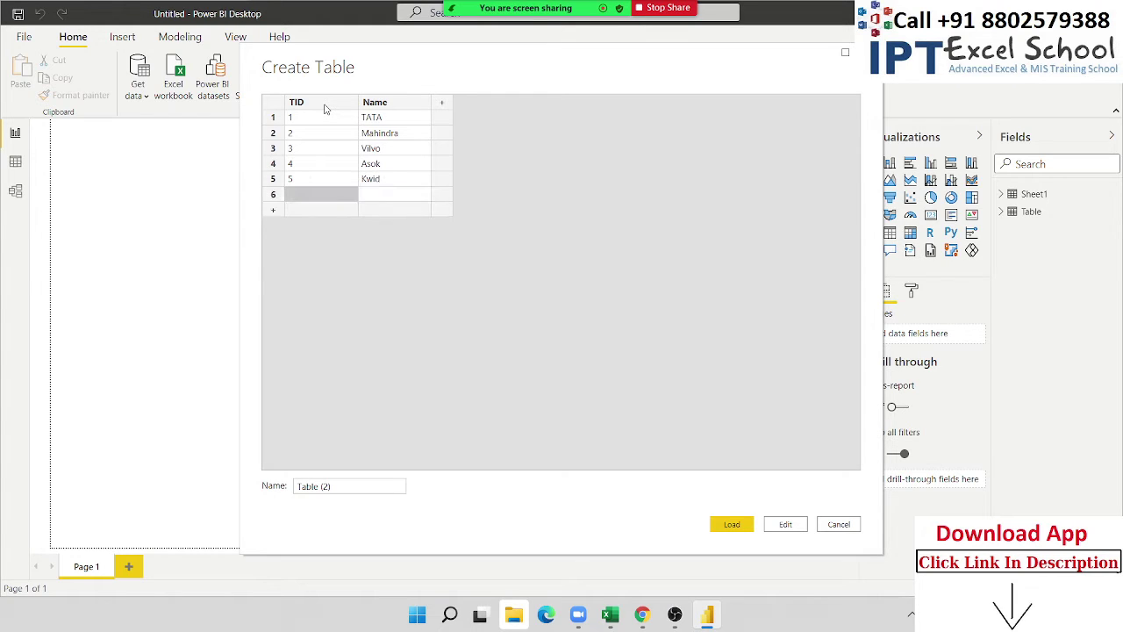
left_click(735, 525)
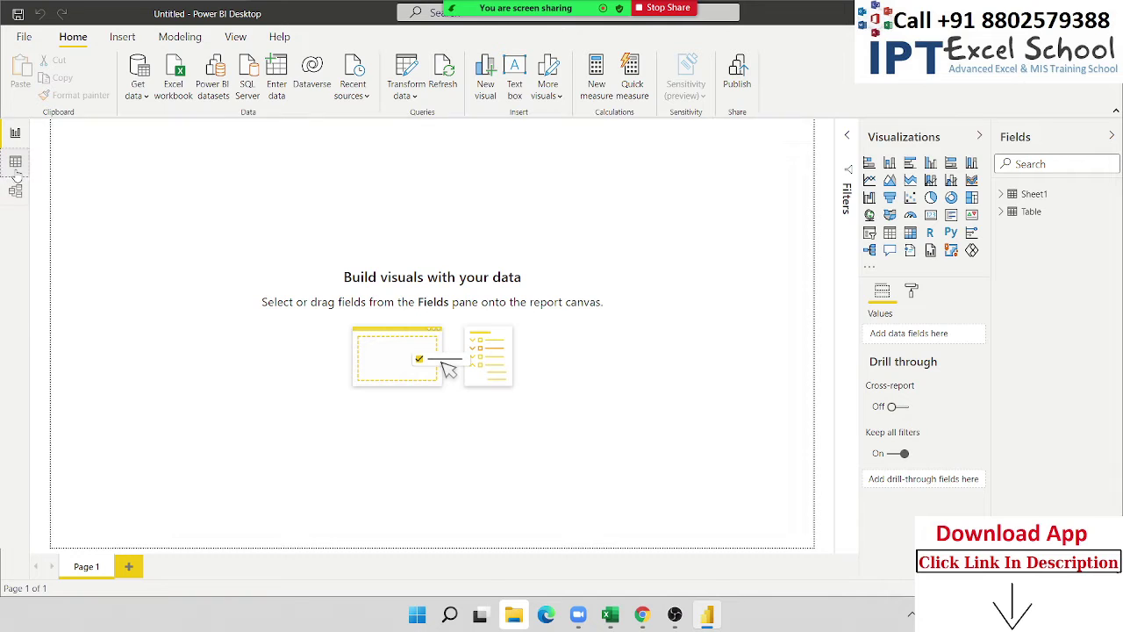
left_click(15, 165)
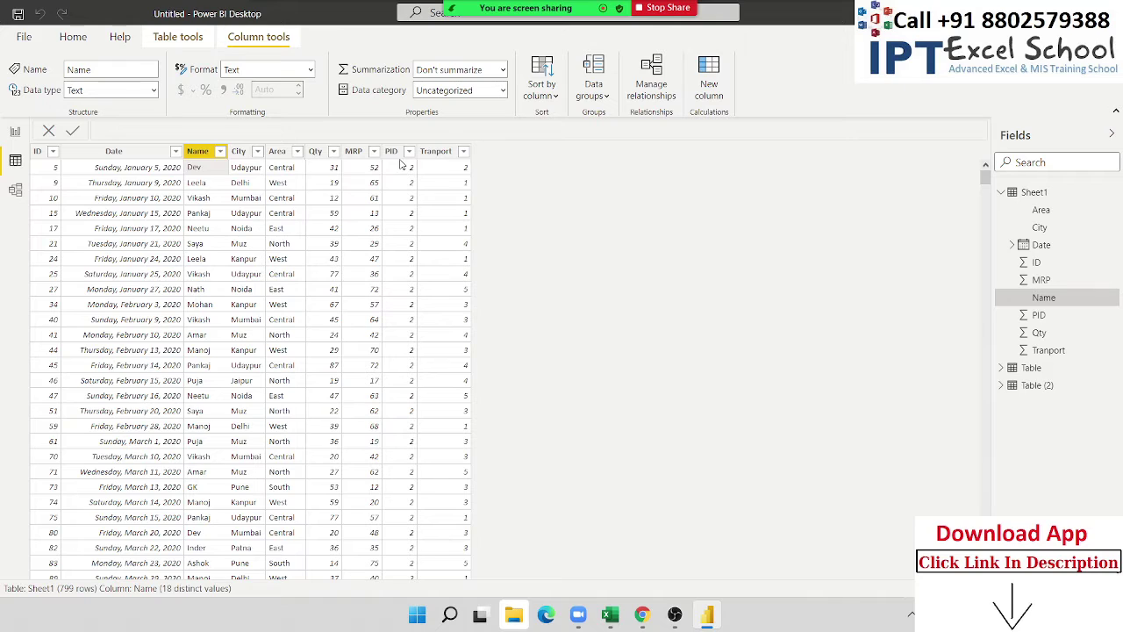
Step: Inspect Sheet1's PID and Tranport columns, then display Table's rows Excel through MIS
left_click(400, 151)
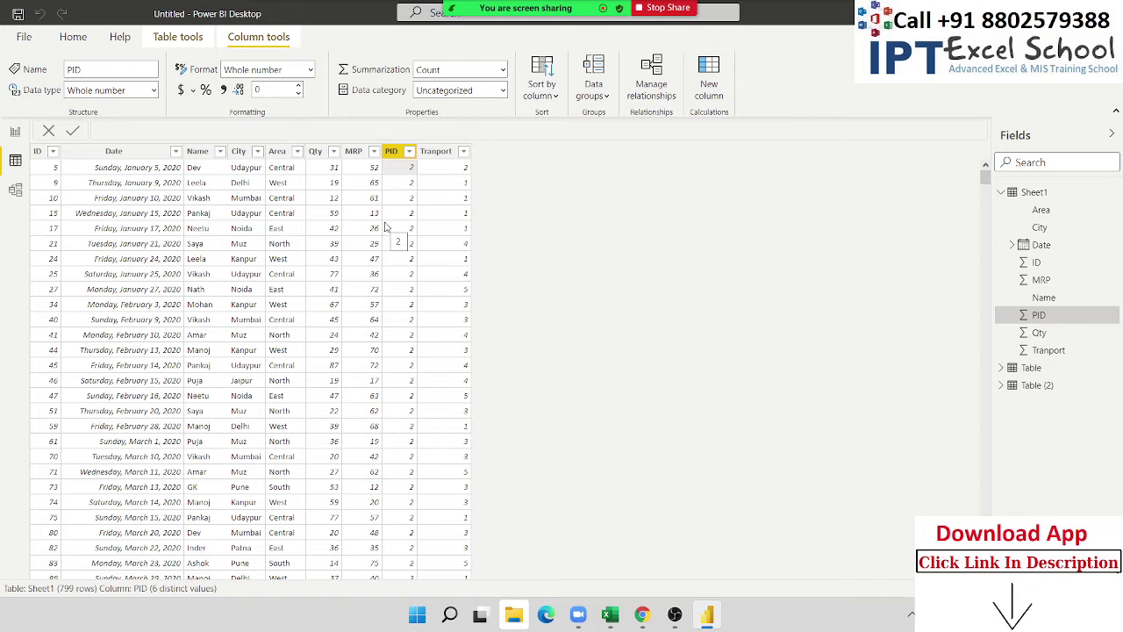
left_click(434, 152)
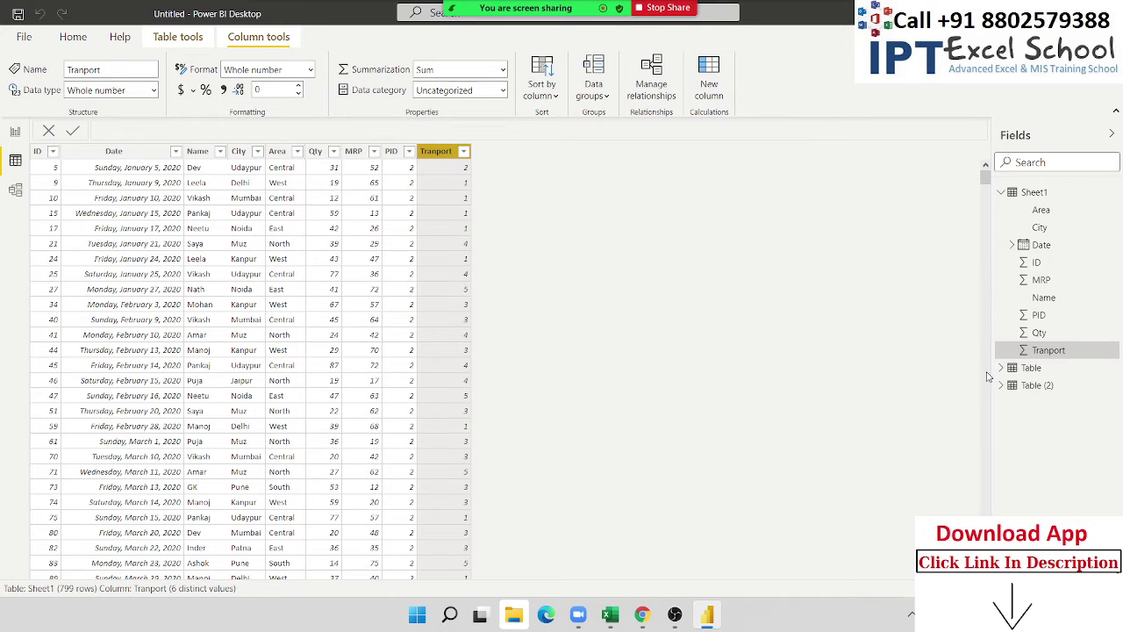
left_click(1025, 368)
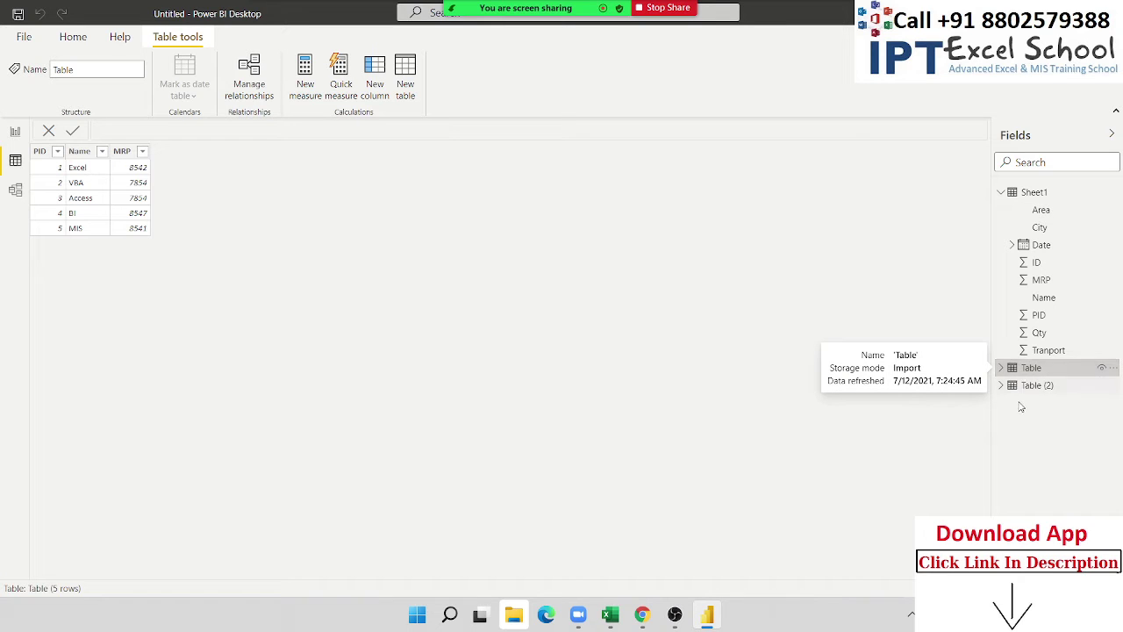
Step: Rename the table named Table to Product
right_click(1031, 378)
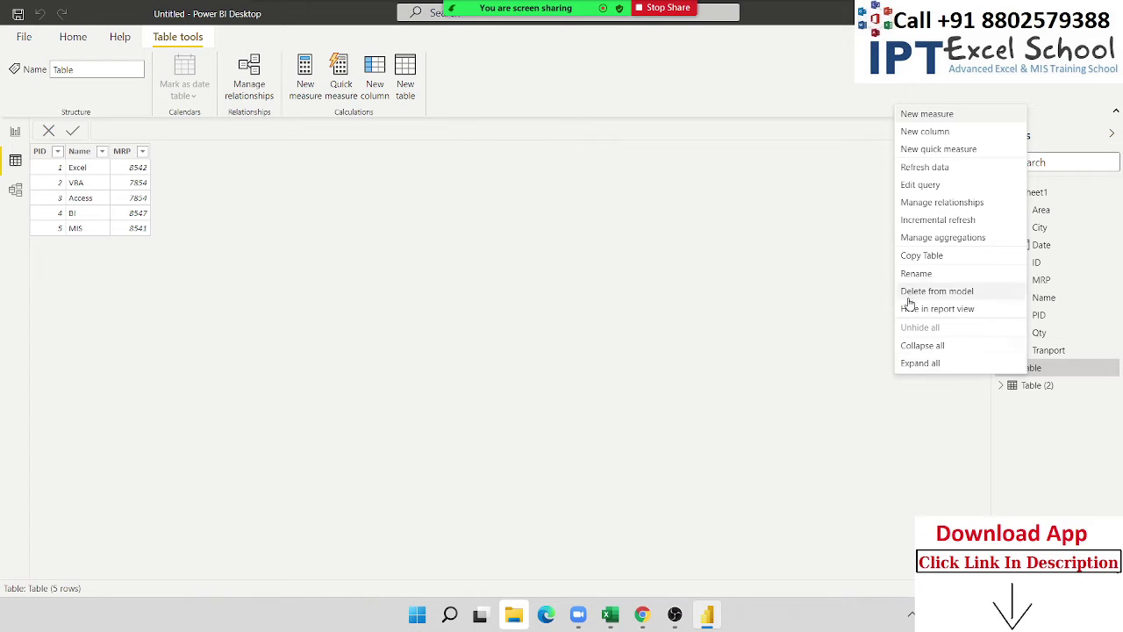
left_click(928, 274)
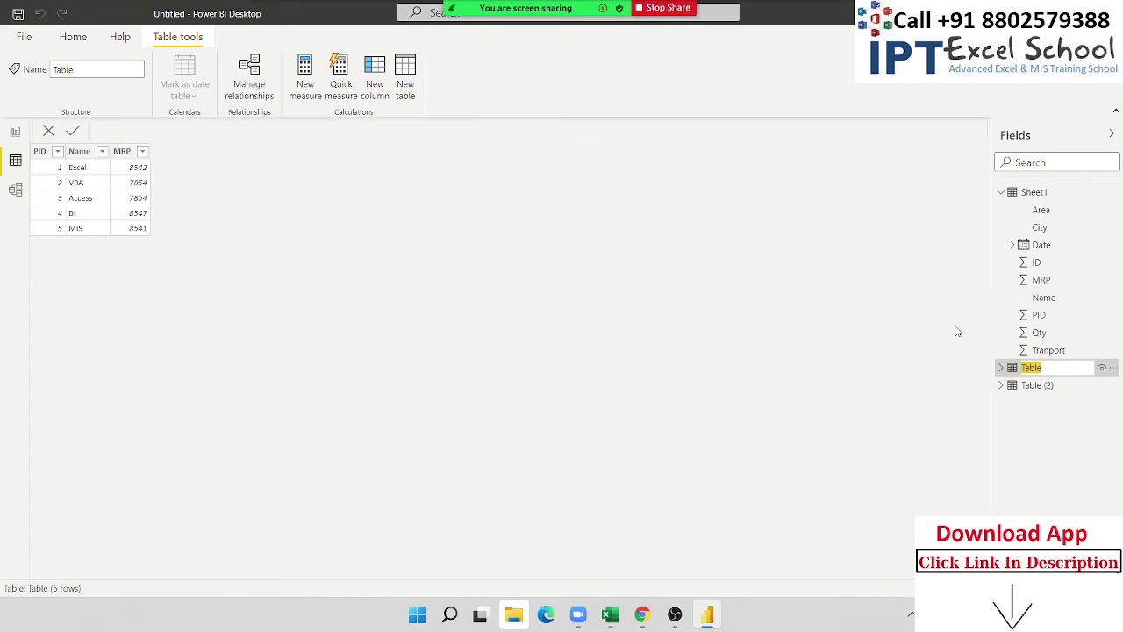
type("Product")
key("Return")
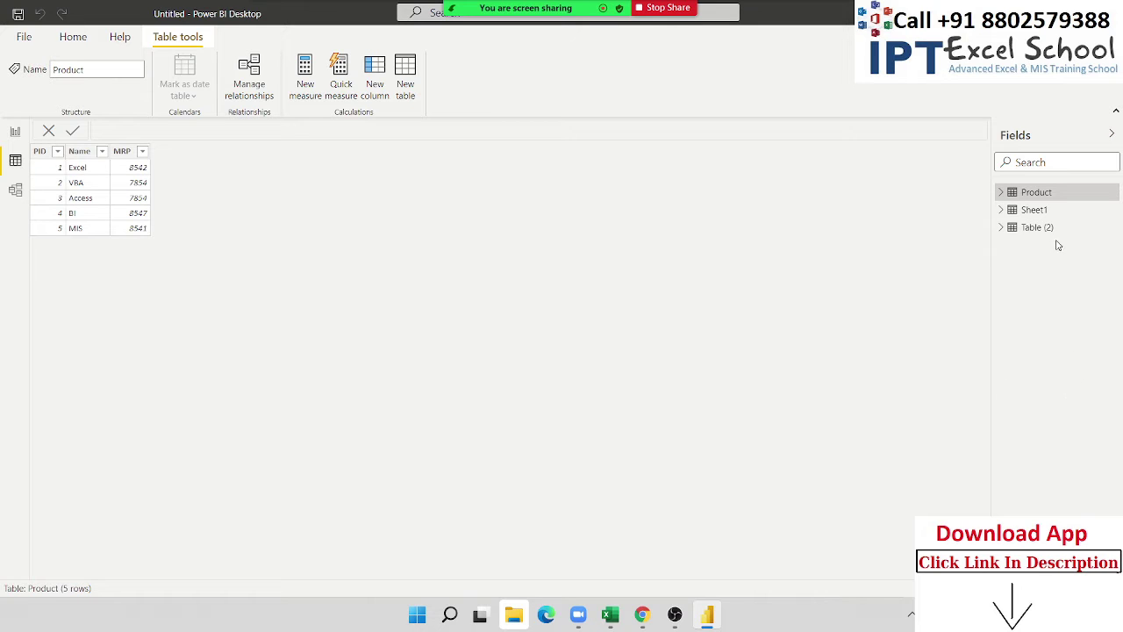
Step: Rename Table (2) to TR and return to the report canvas
left_click(1055, 233)
right_click(1056, 234)
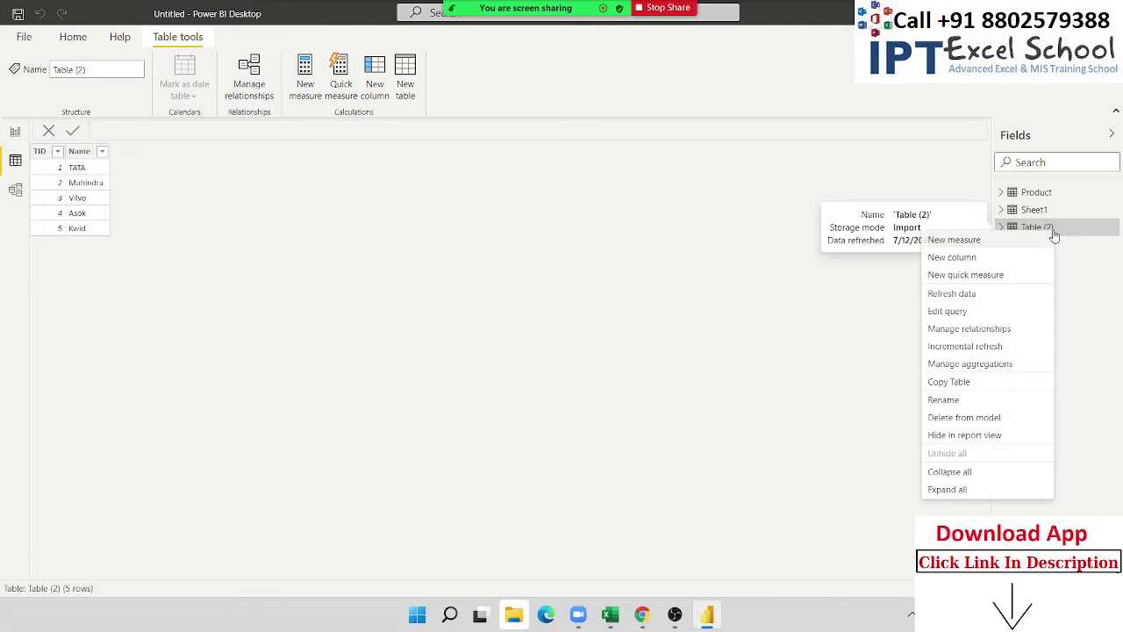
left_click(969, 400)
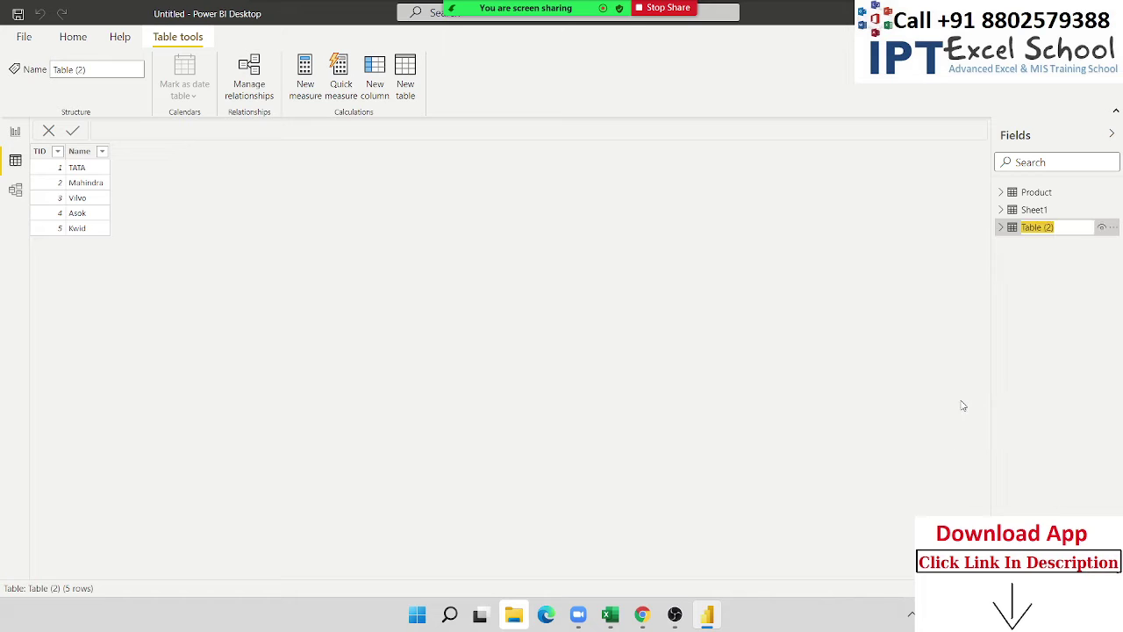
type("TR")
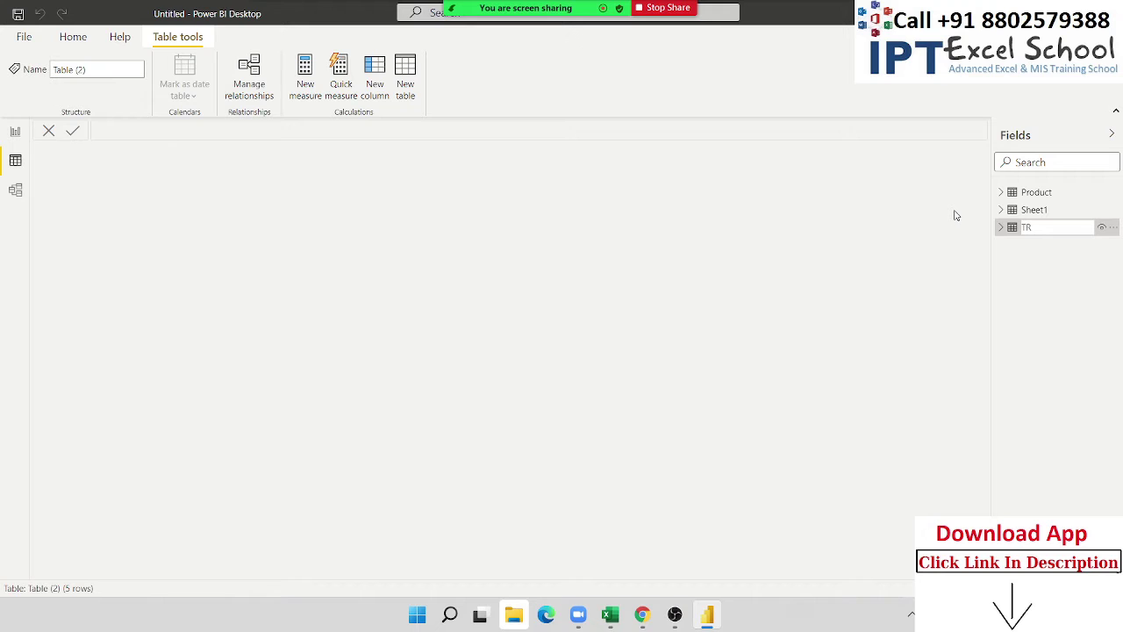
key("Return")
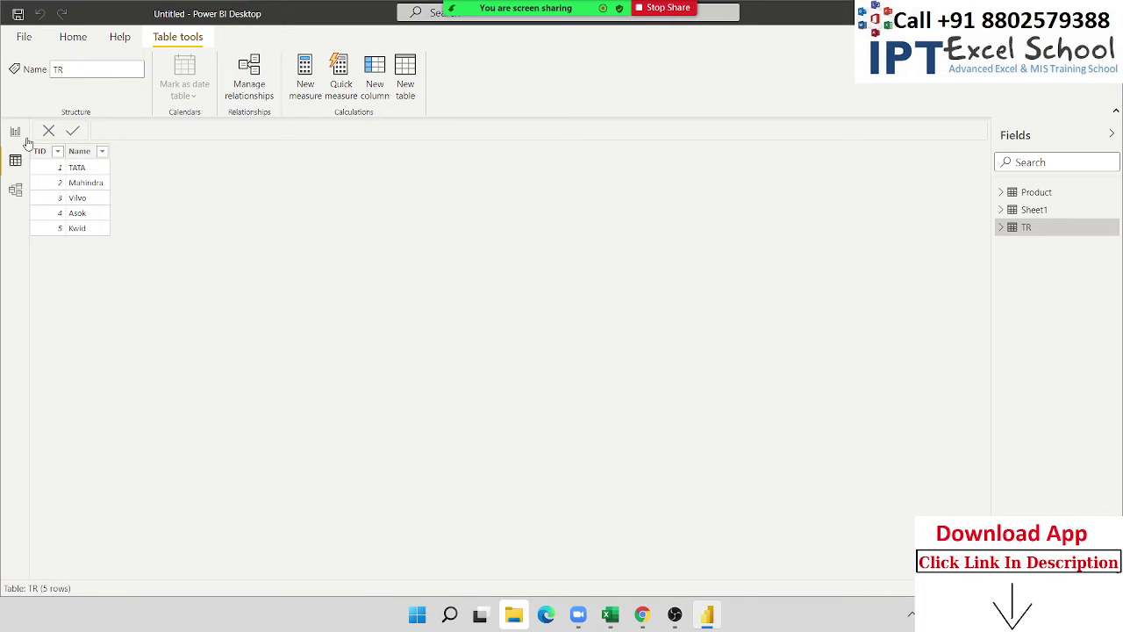
left_click(16, 133)
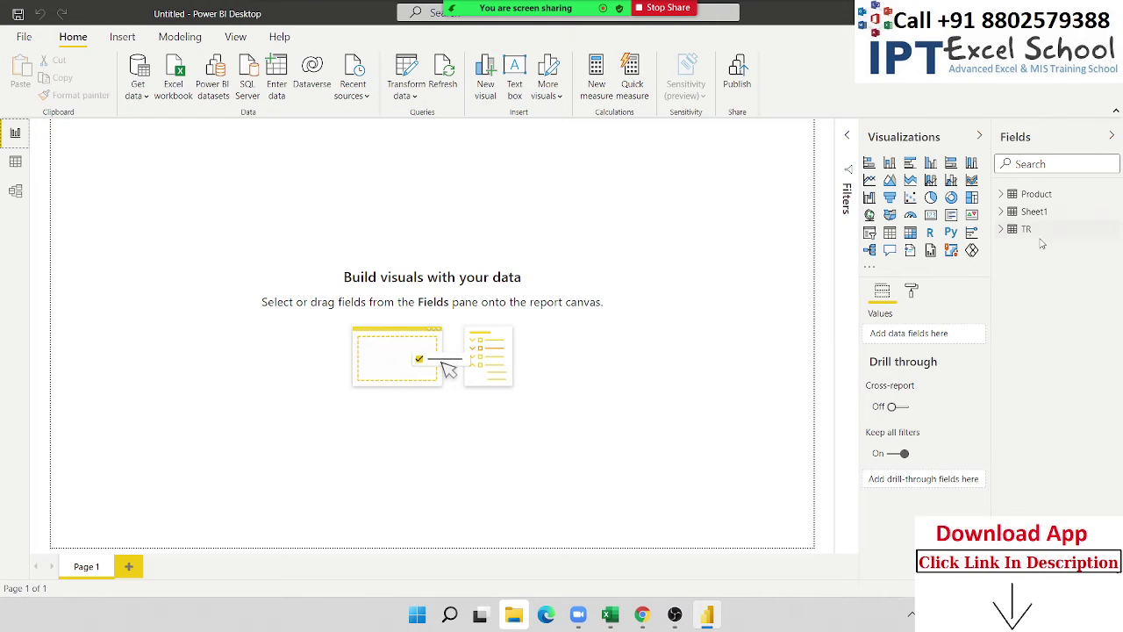
left_click(1001, 211)
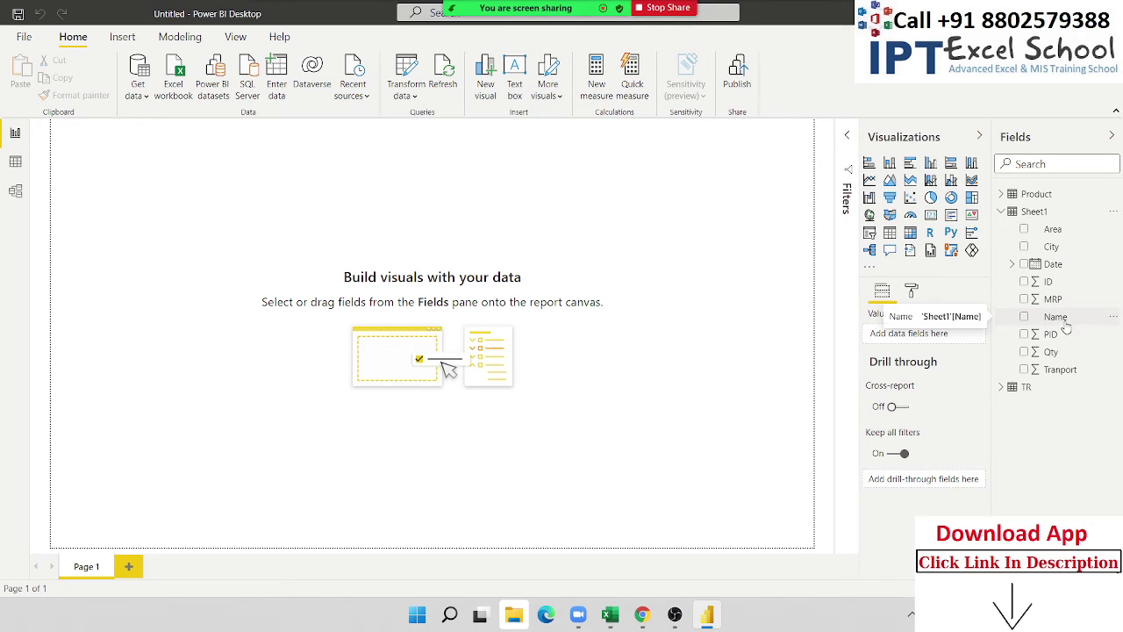
left_click(1002, 214)
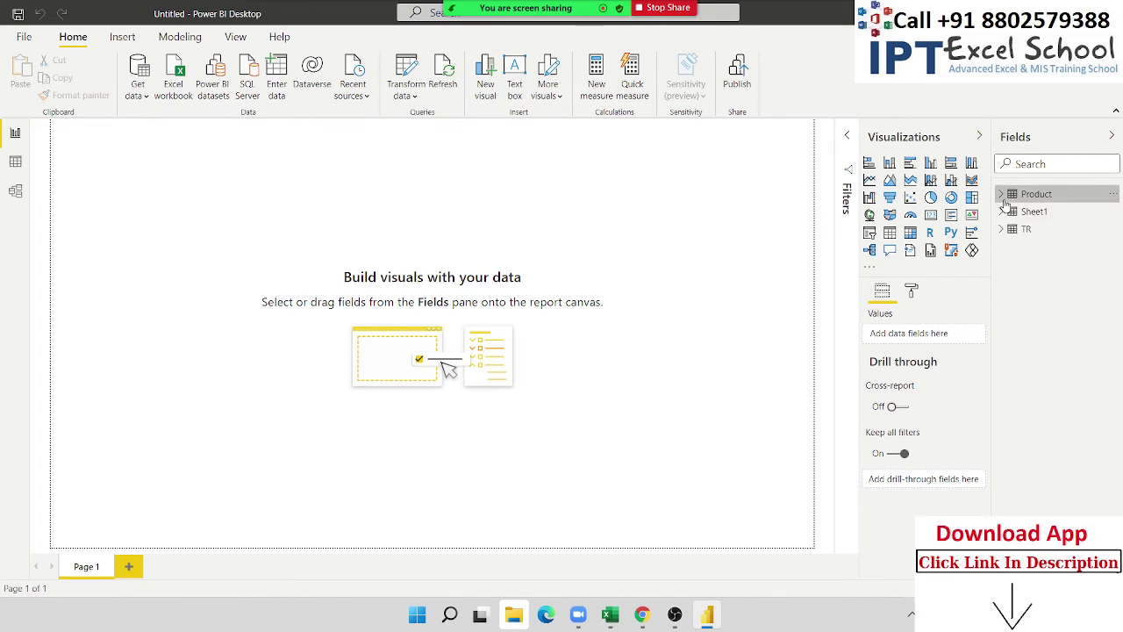
left_click(1002, 195)
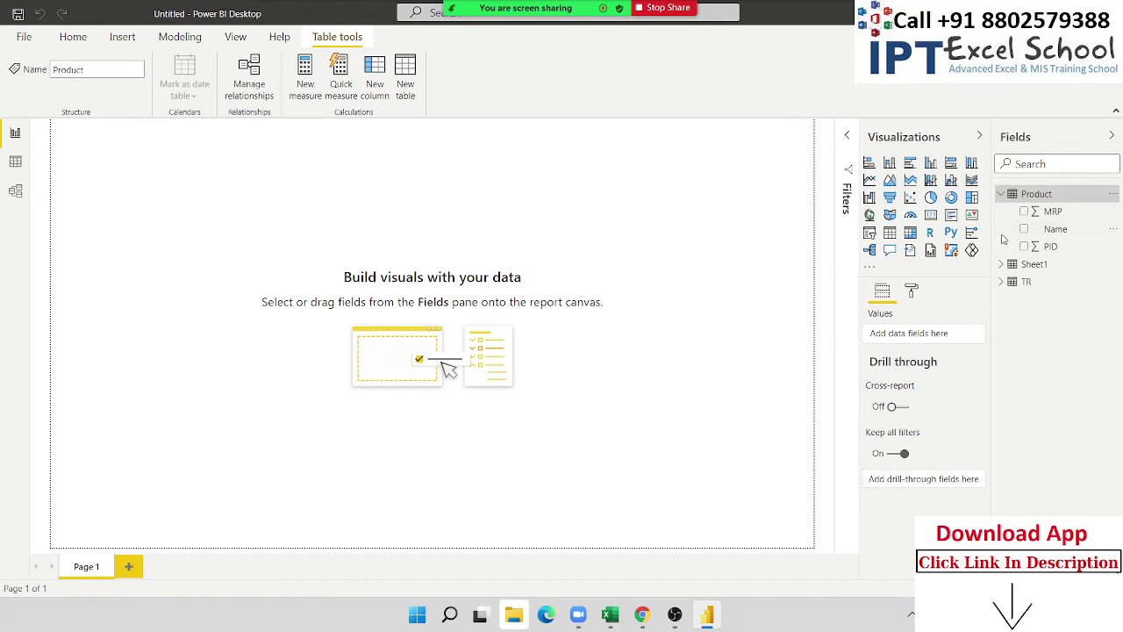
mouse_move(1055, 230)
left_mouse_down()
mouse_move(418, 231)
mouse_move(292, 204)
left_mouse_up()
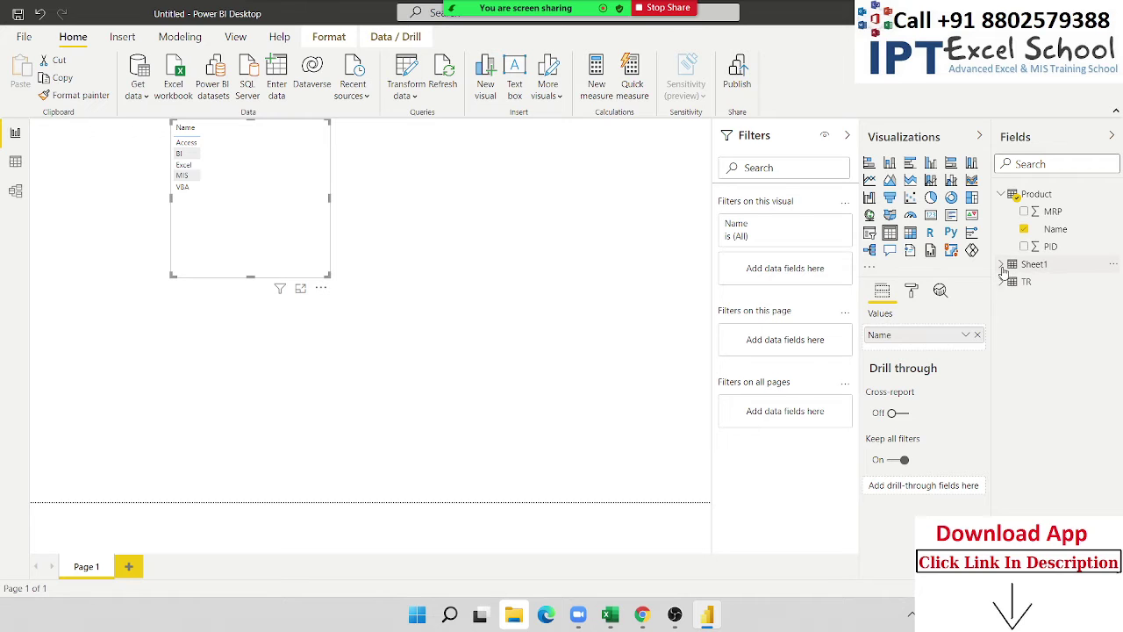
left_click(1003, 266)
left_click_drag(1050, 404, 295, 222)
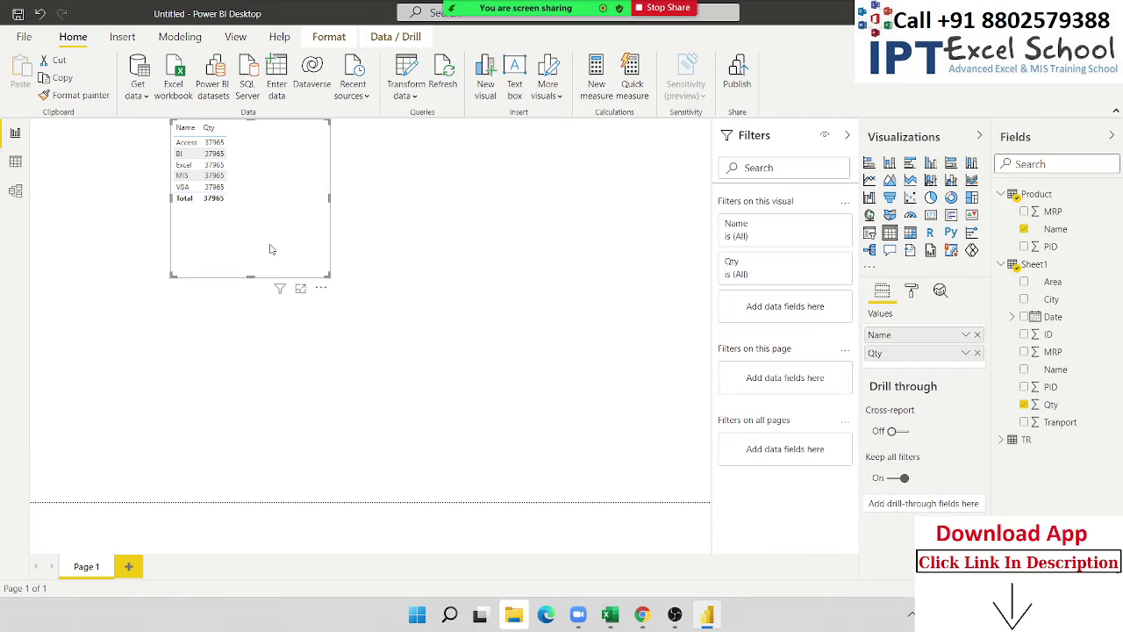
key("Delete")
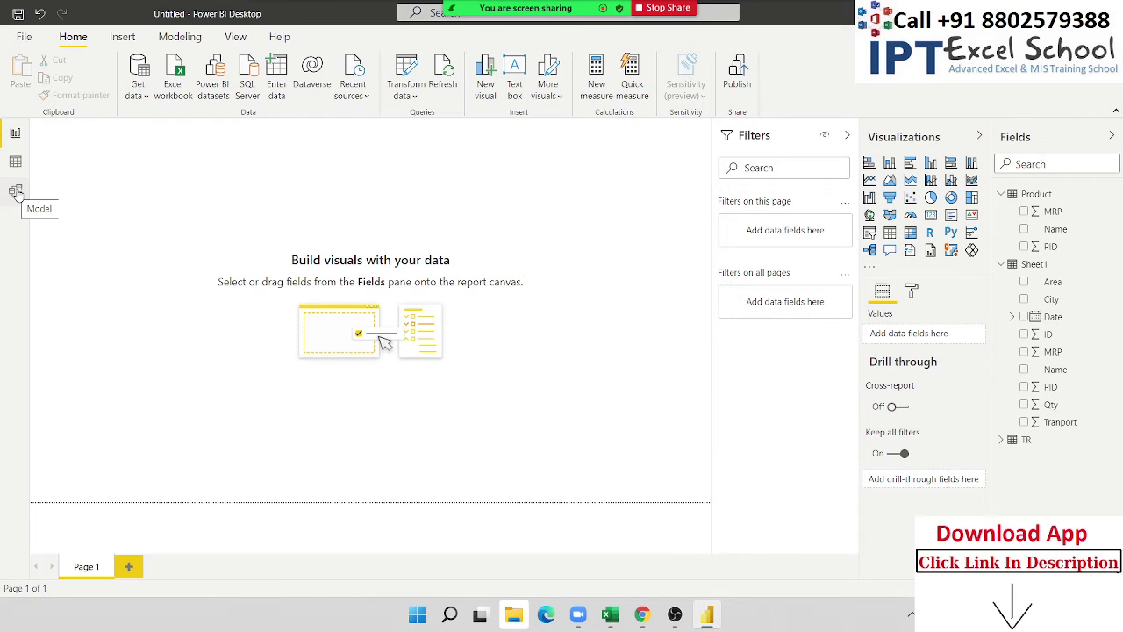
Step: In Model view, line up the Product, Sheet1 and TR cards and hide the properties panel
left_click(16, 193)
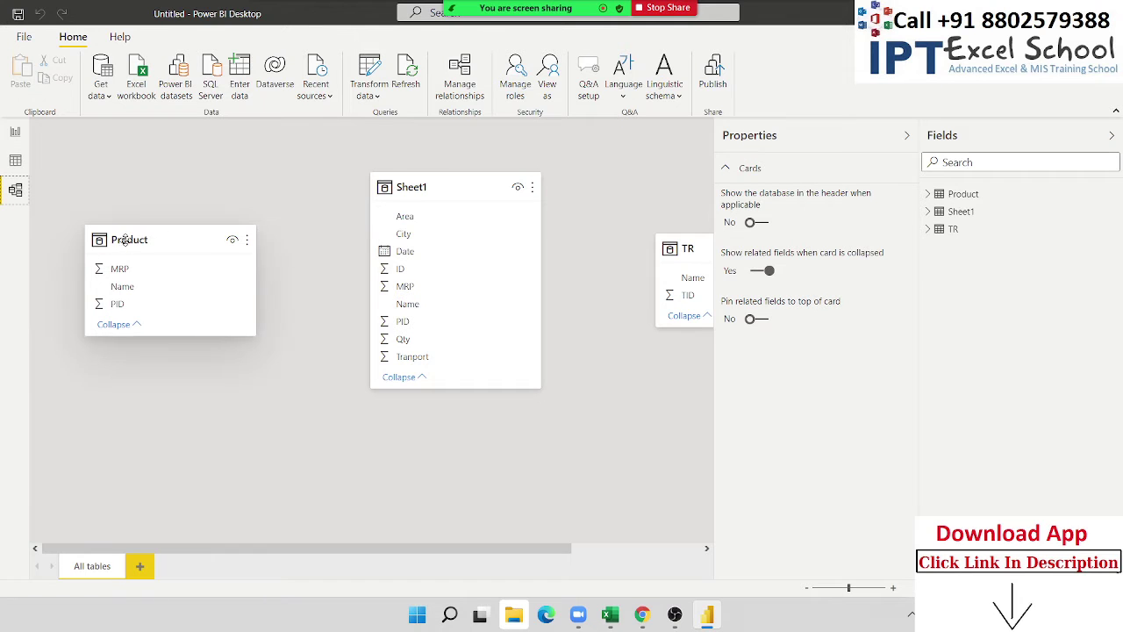
left_click_drag(125, 240, 123, 187)
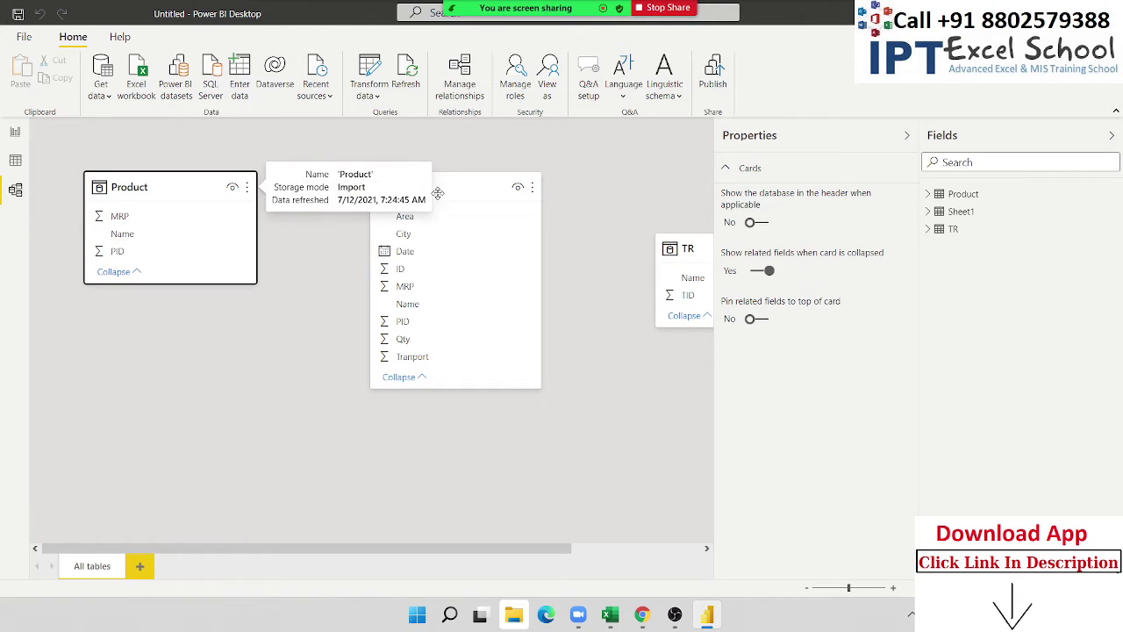
left_click_drag(437, 193, 363, 193)
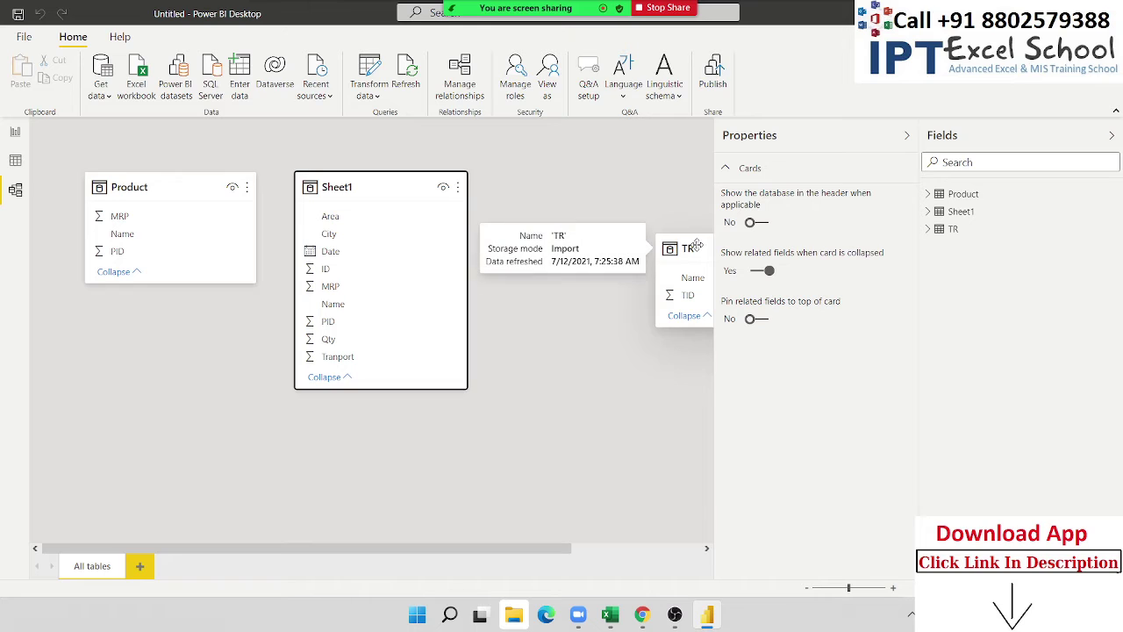
left_click_drag(695, 247, 544, 186)
left_click(906, 136)
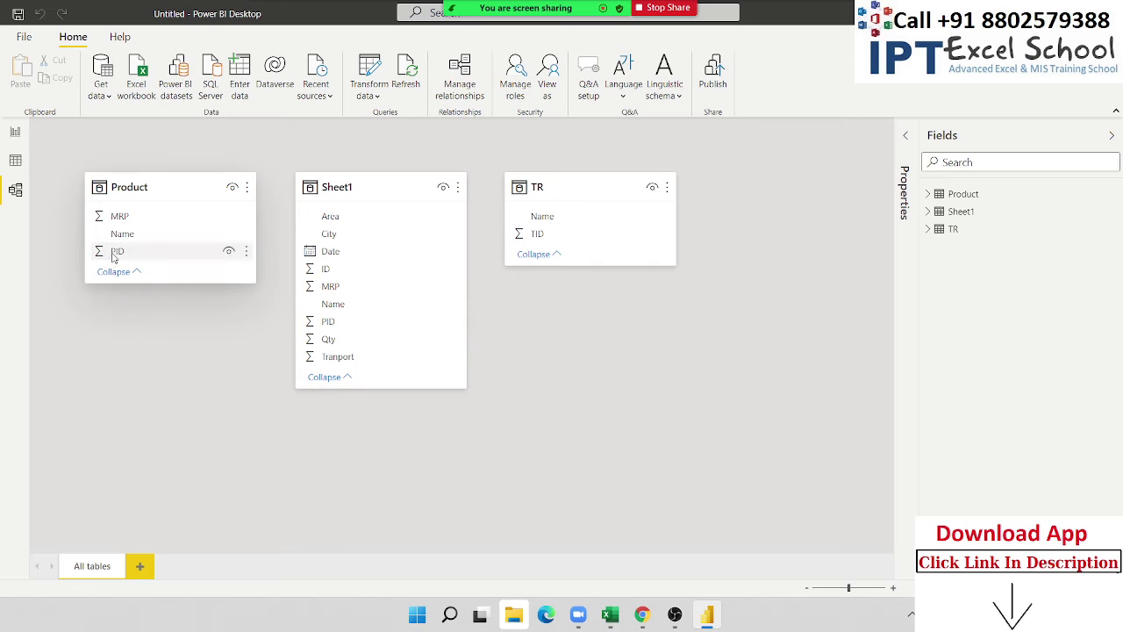
Step: Relate Product PID to Sheet1 PID and TR TID to Sheet1 Tranport
mouse_move(113, 254)
left_mouse_down()
mouse_move(280, 190)
mouse_move(329, 325)
left_mouse_up()
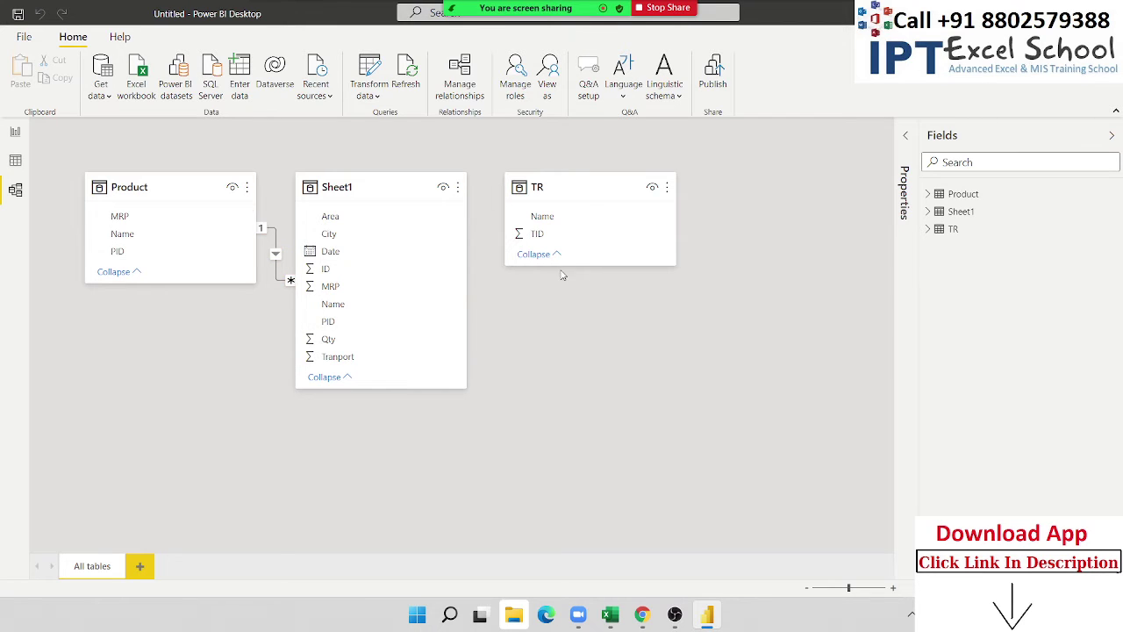
mouse_move(557, 237)
left_mouse_down()
mouse_move(571, 365)
mouse_move(345, 358)
left_mouse_up()
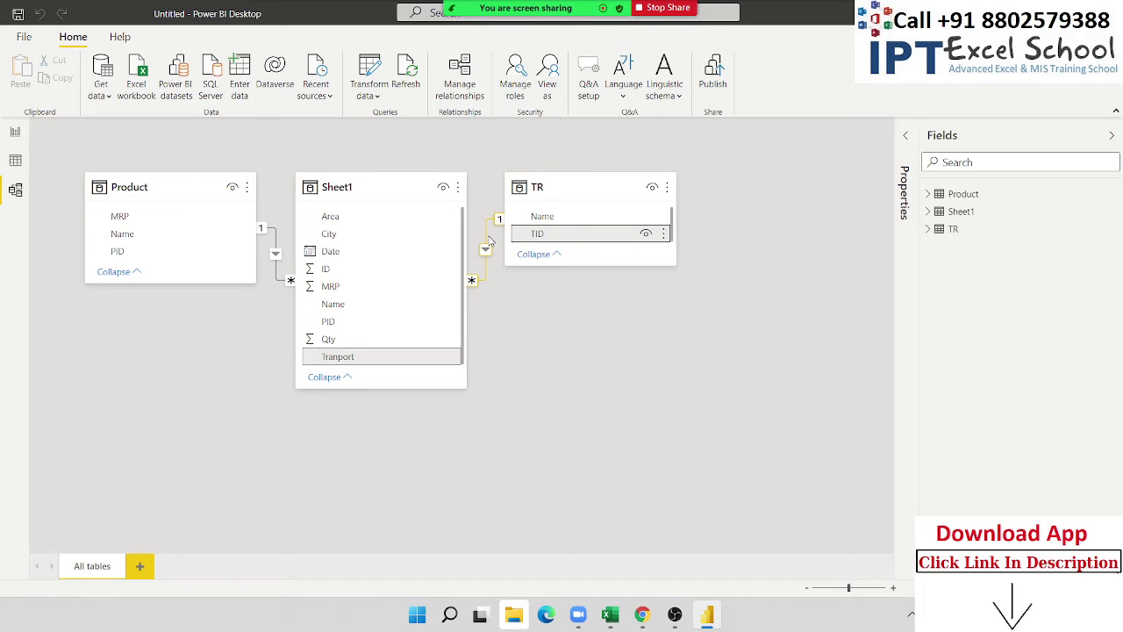
left_click(15, 133)
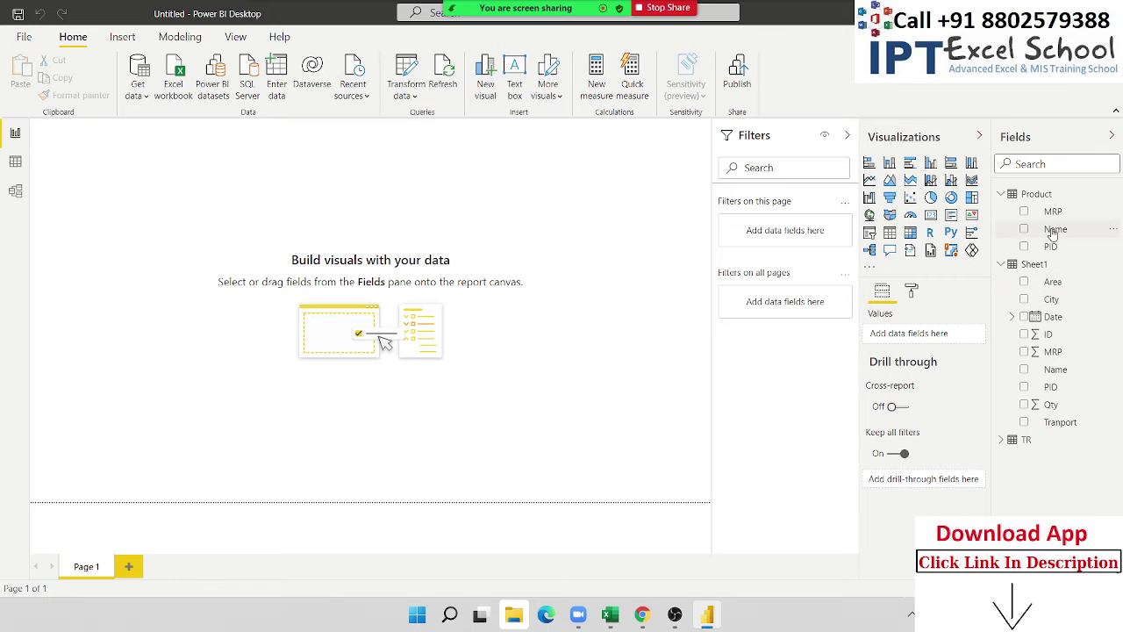
Step: Build a test table visual of Product Name, Sheet1 Qty and MRP
left_click_drag(1054, 232, 234, 195)
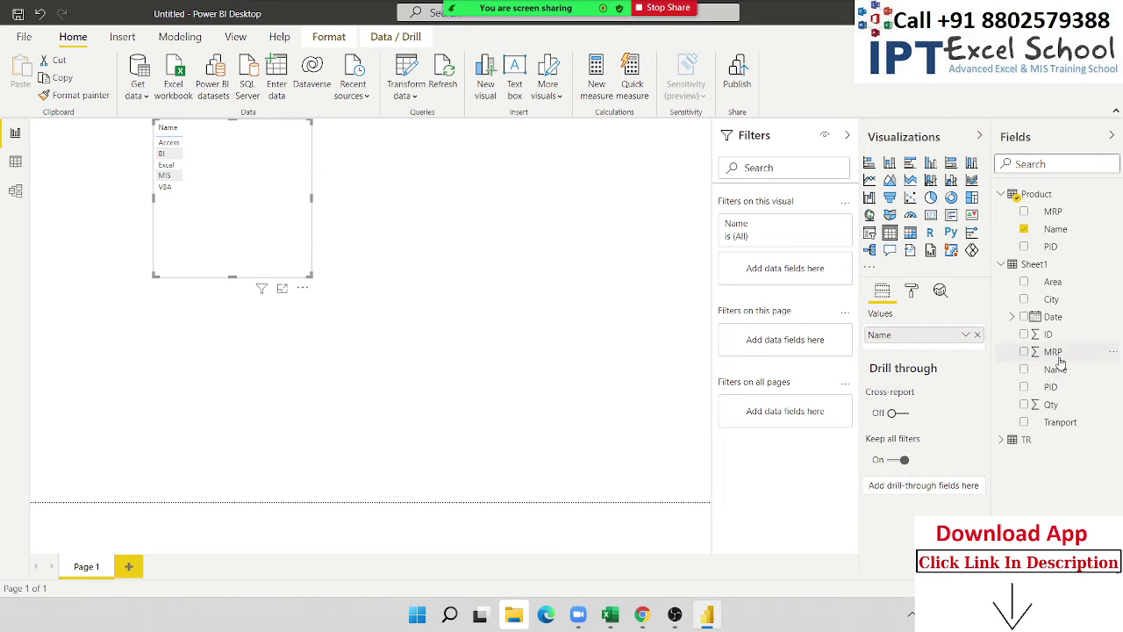
left_click(1059, 374)
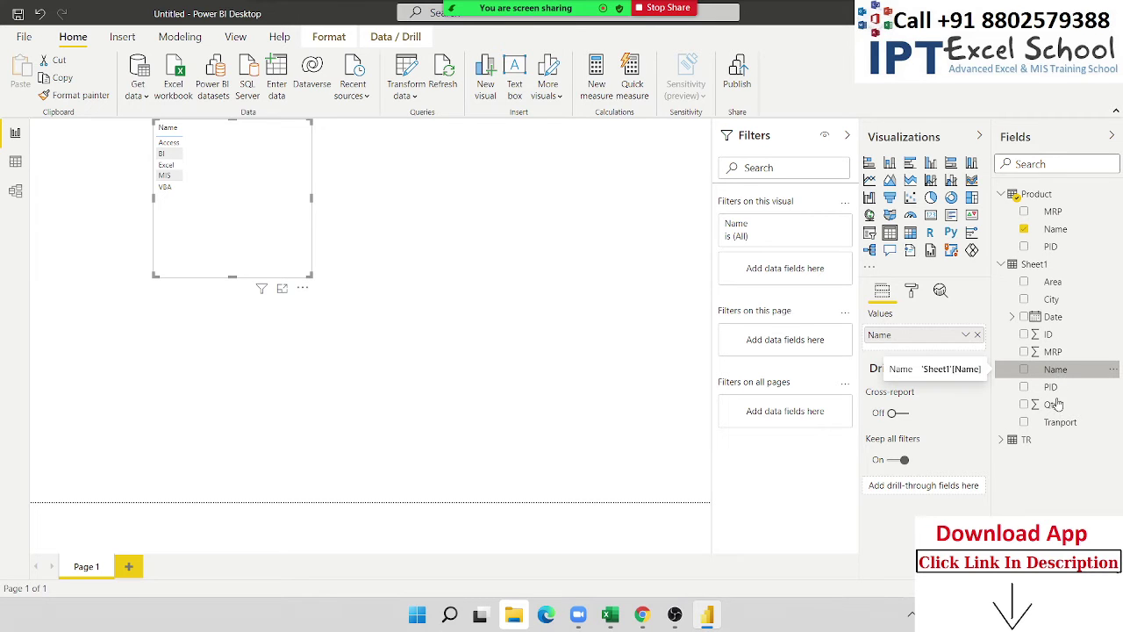
mouse_move(1052, 405)
left_mouse_down()
mouse_move(385, 270)
mouse_move(251, 216)
left_mouse_up()
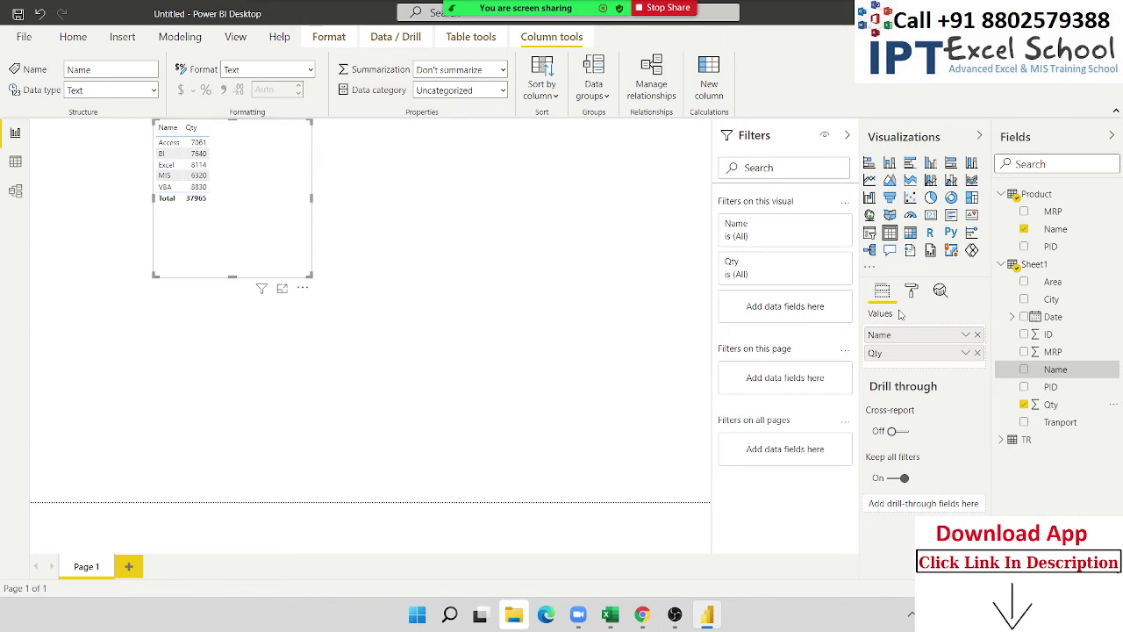
left_click_drag(1053, 351, 276, 179)
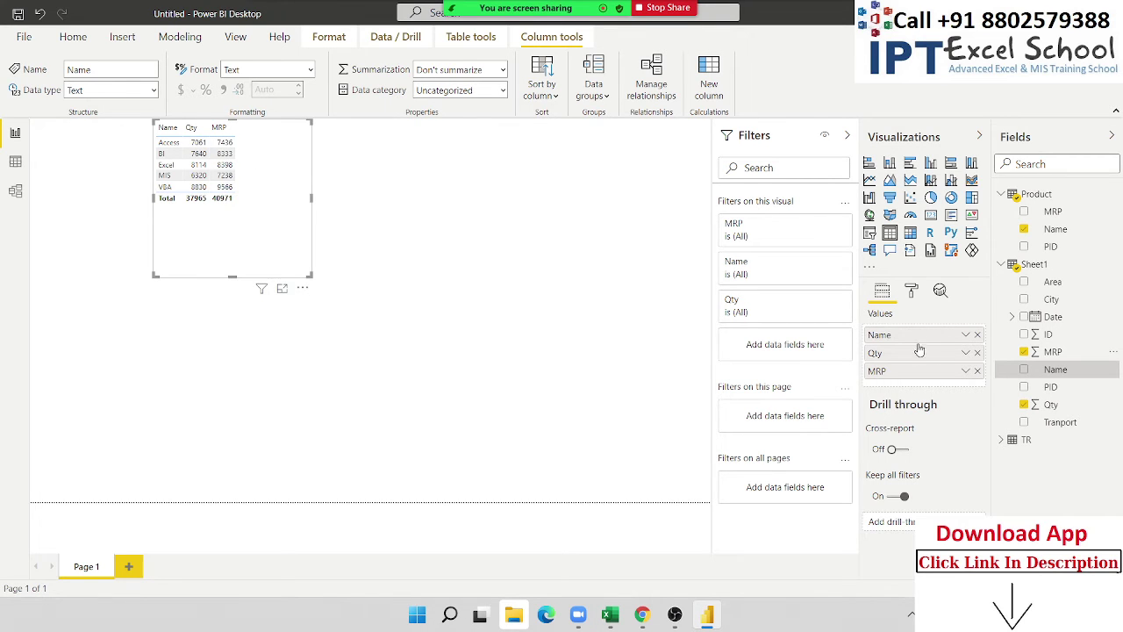
Step: Switch MRP to Average, remove it, and delete the table visual
left_click(966, 372)
left_click(847, 203)
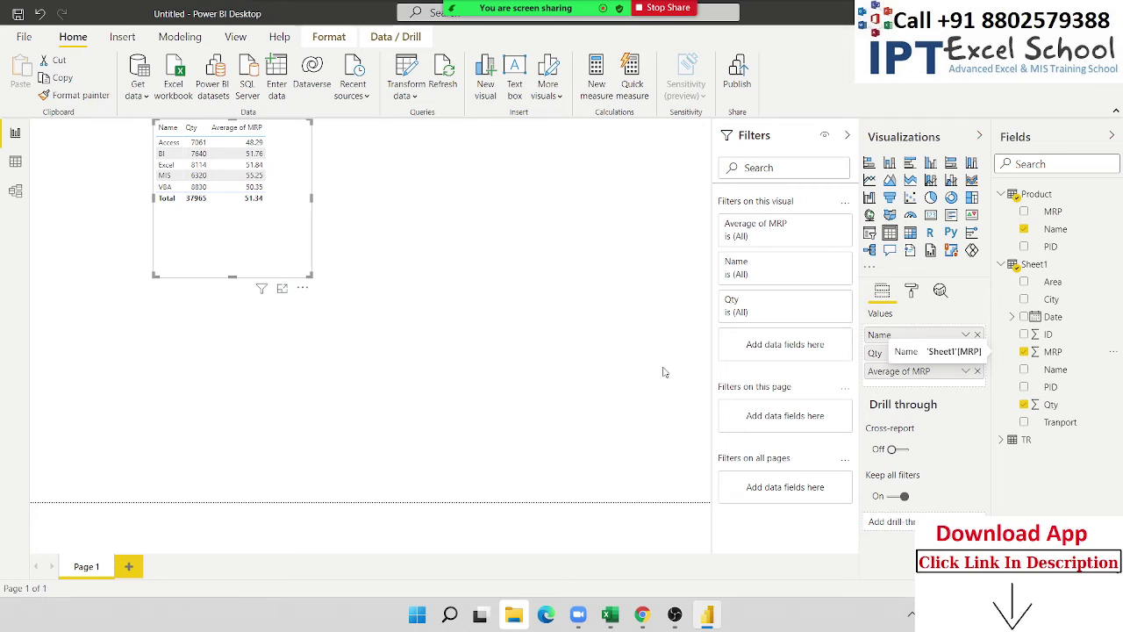
left_click(977, 371)
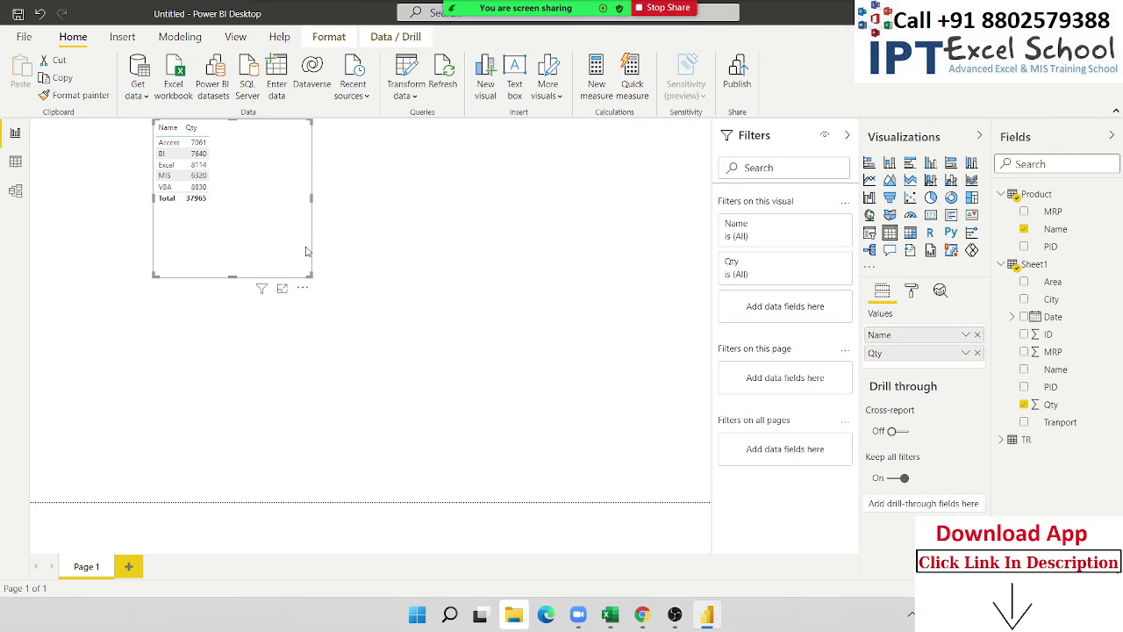
key("Delete")
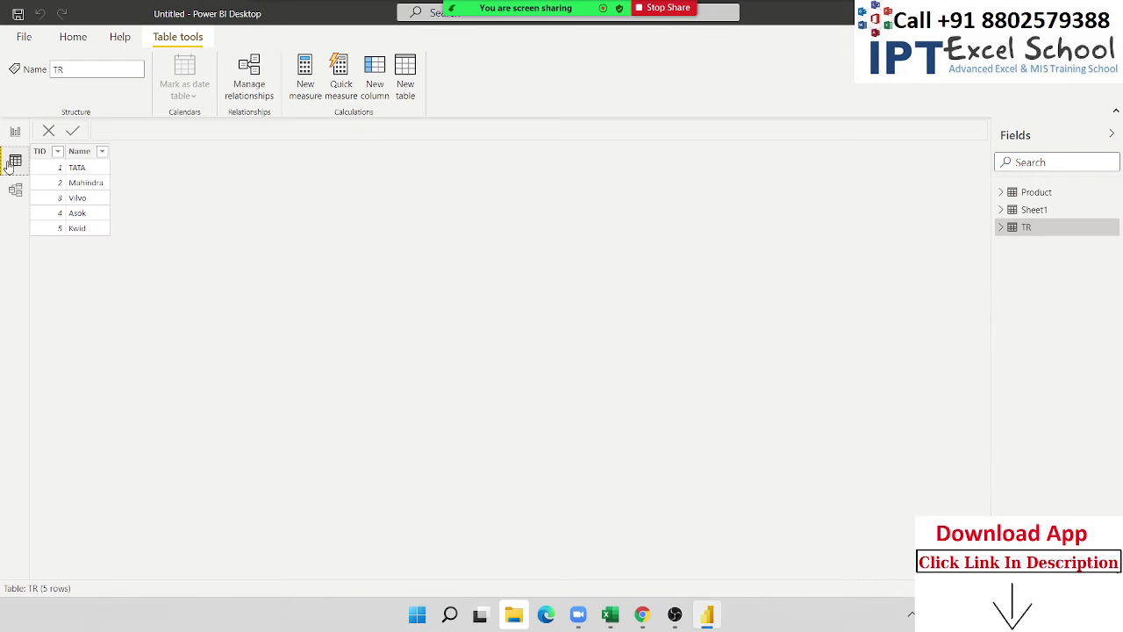
Step: Show Sheet1's rows in Data view
left_click(10, 163)
left_click(13, 133)
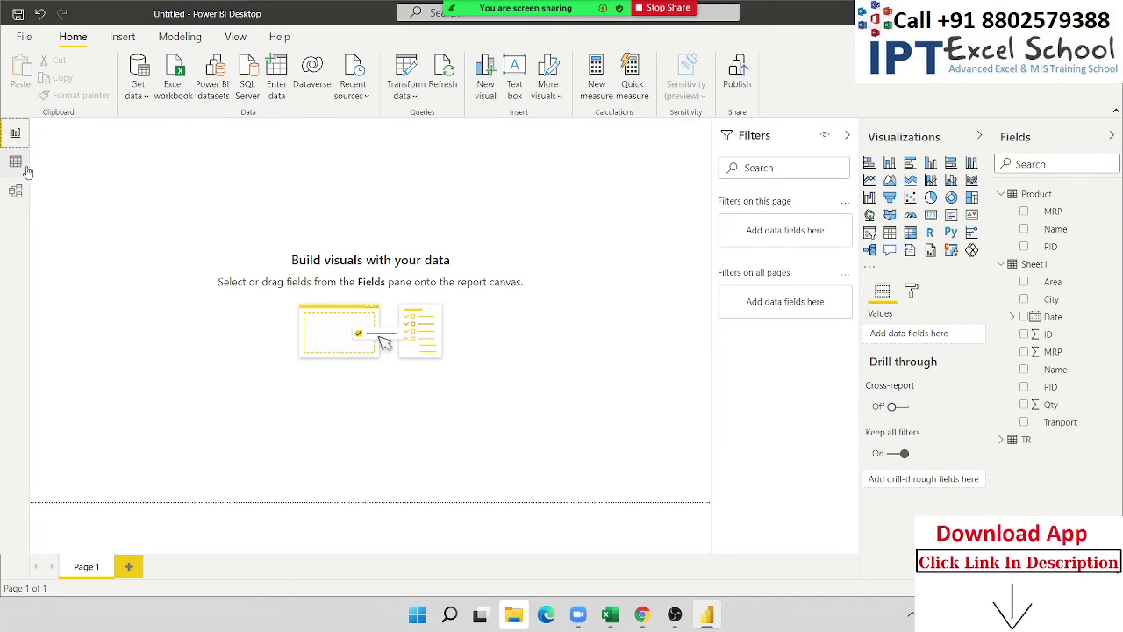
left_click(17, 166)
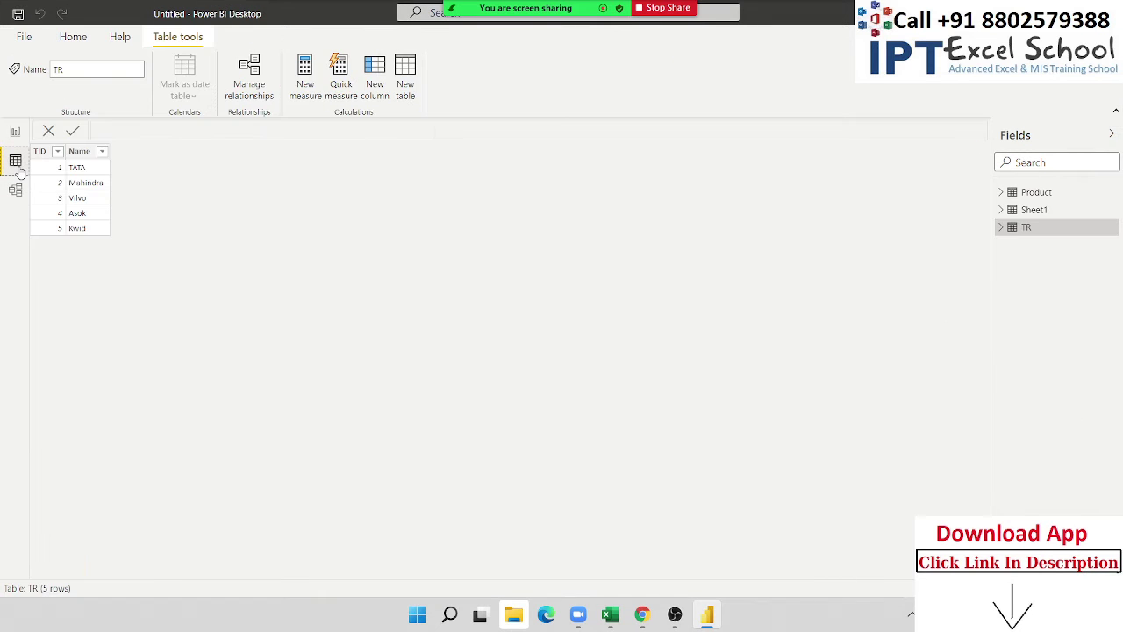
left_click(1044, 211)
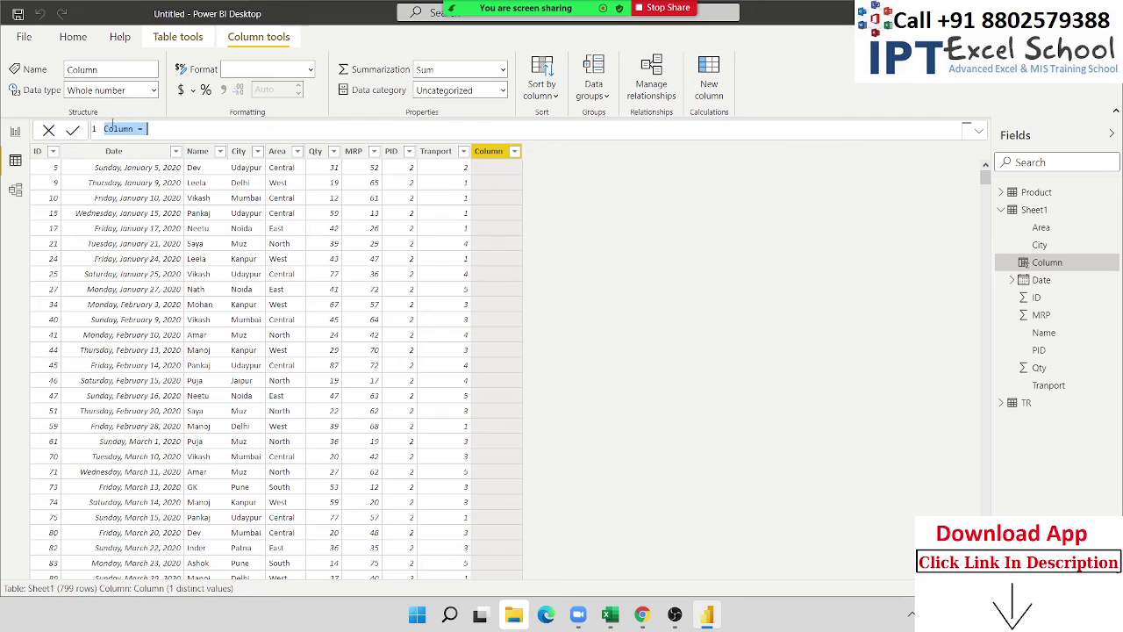
Step: Start a new column named PNmae, removing an accidentally inserted PRODUCT function
double_click(116, 127)
type("PNmae = p")
type("ro")
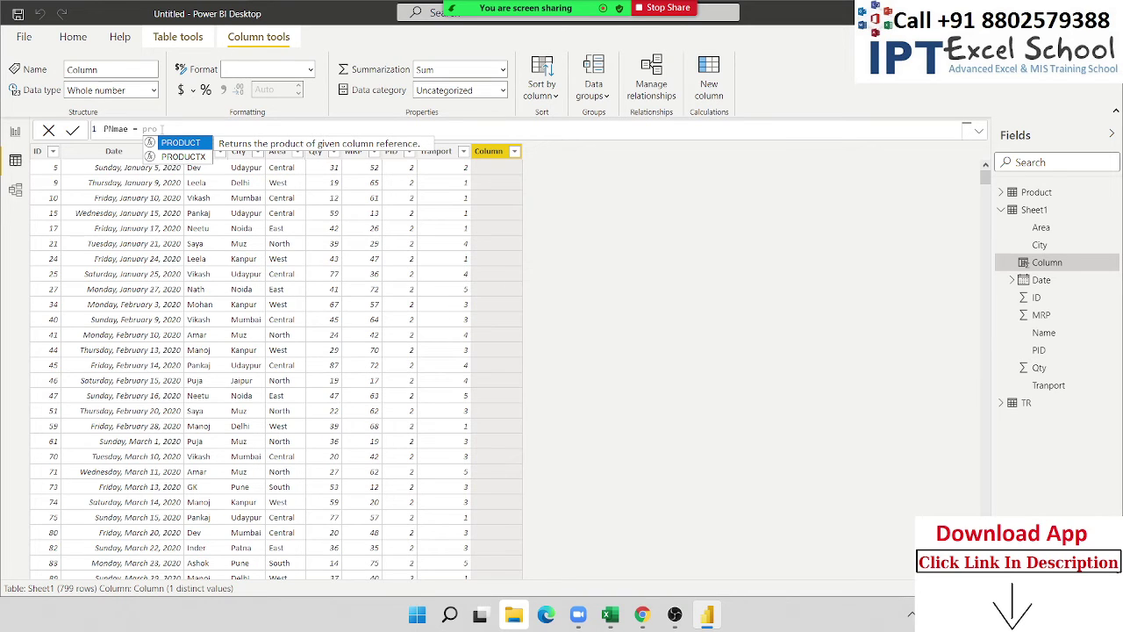
key("Tab")
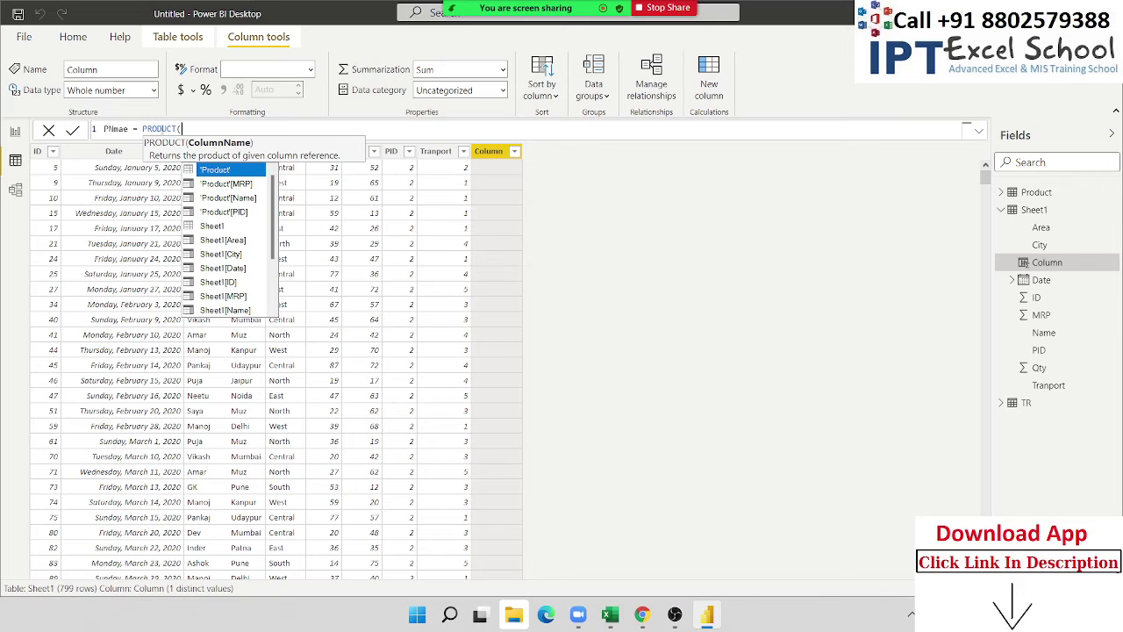
key("Down")
key("Down")
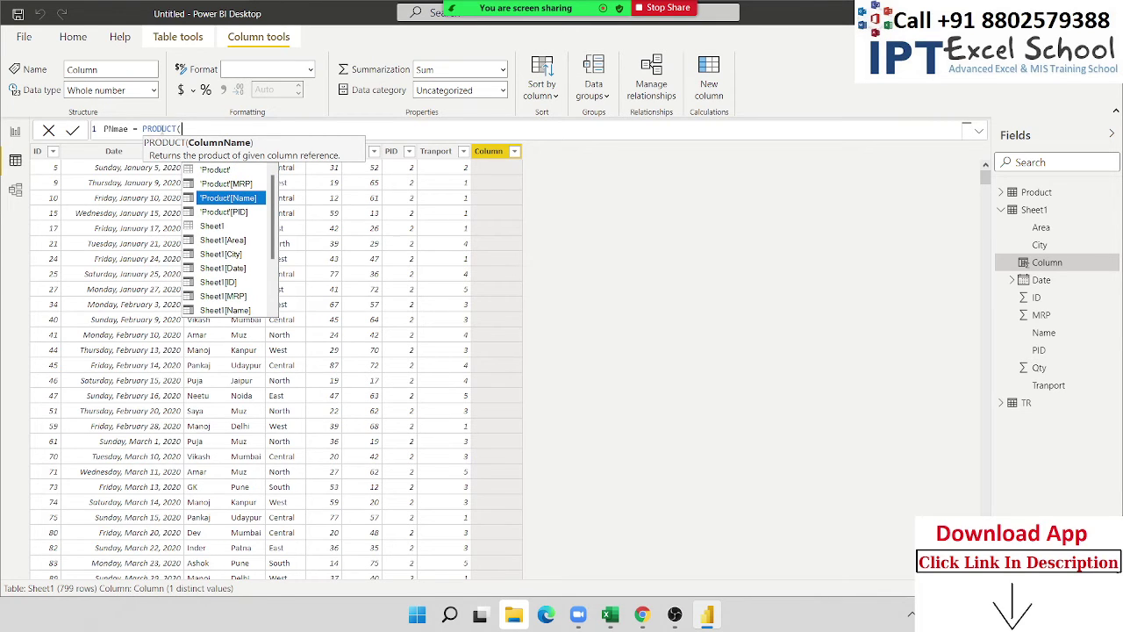
key("BackSpace")
key("BackSpace")
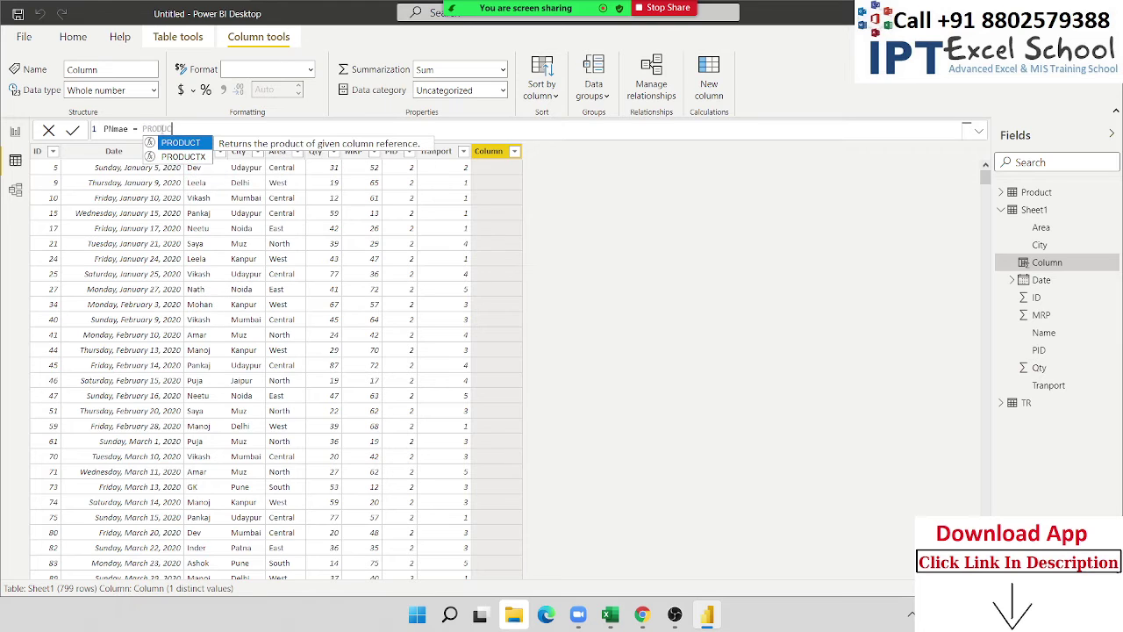
key("BackSpace")
key("BackSpace")
key("BackSpace")
key("BackSpace")
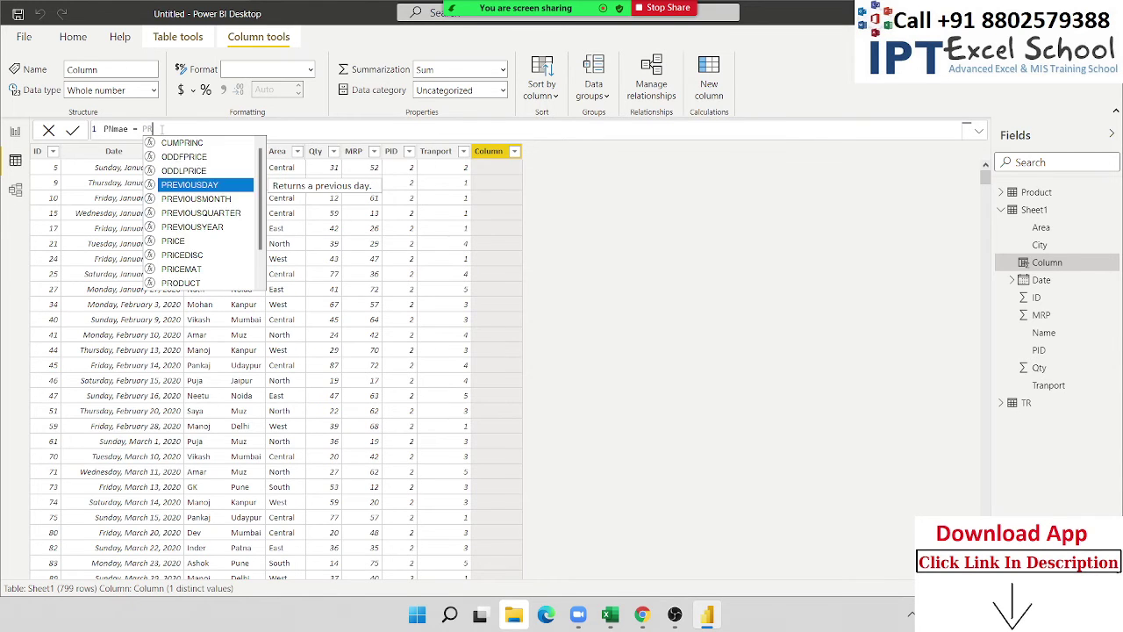
key("BackSpace")
key("BackSpace")
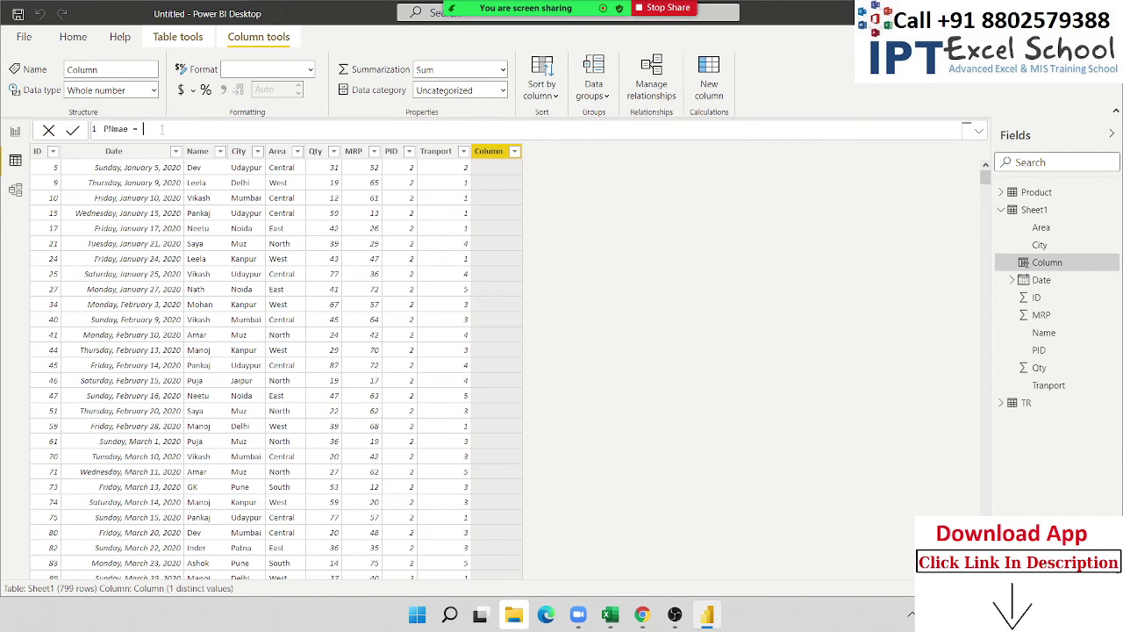
Step: Complete PNmae = LOOKUPVALUE('Product'[Name],'Product'[PID],Sheet1[PID]) and select the MRP column
type("l")
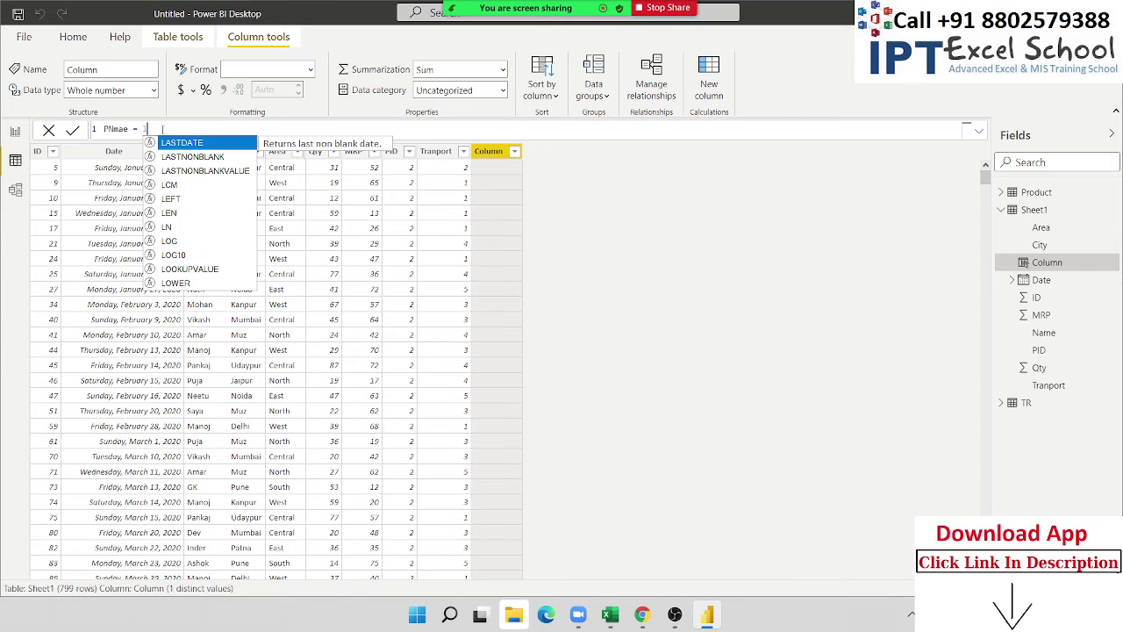
type("oo")
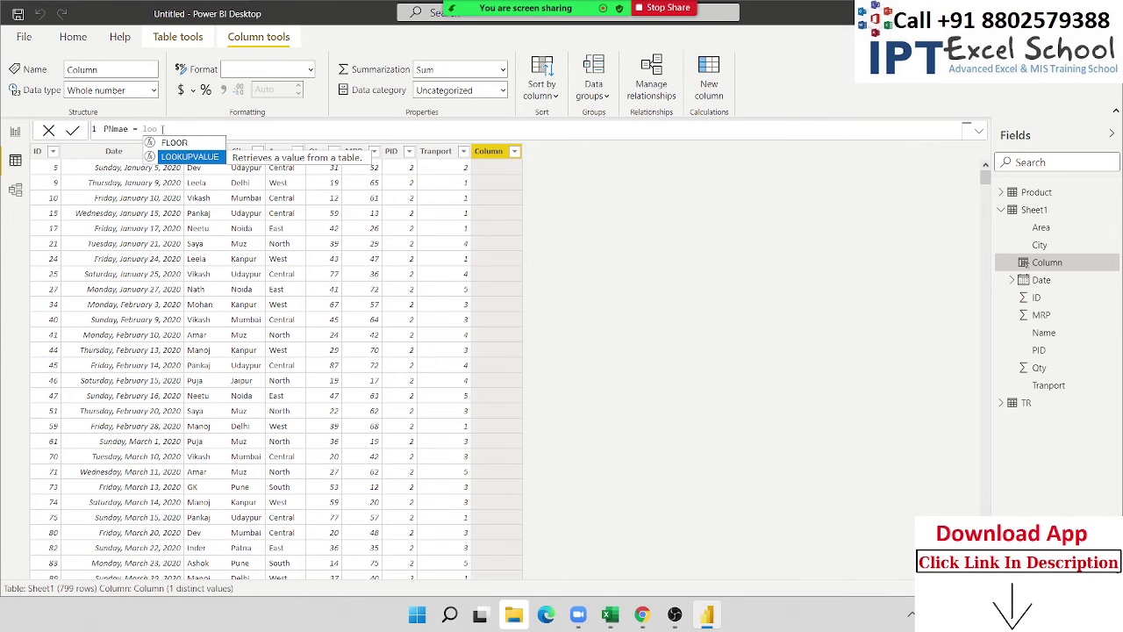
key("Tab")
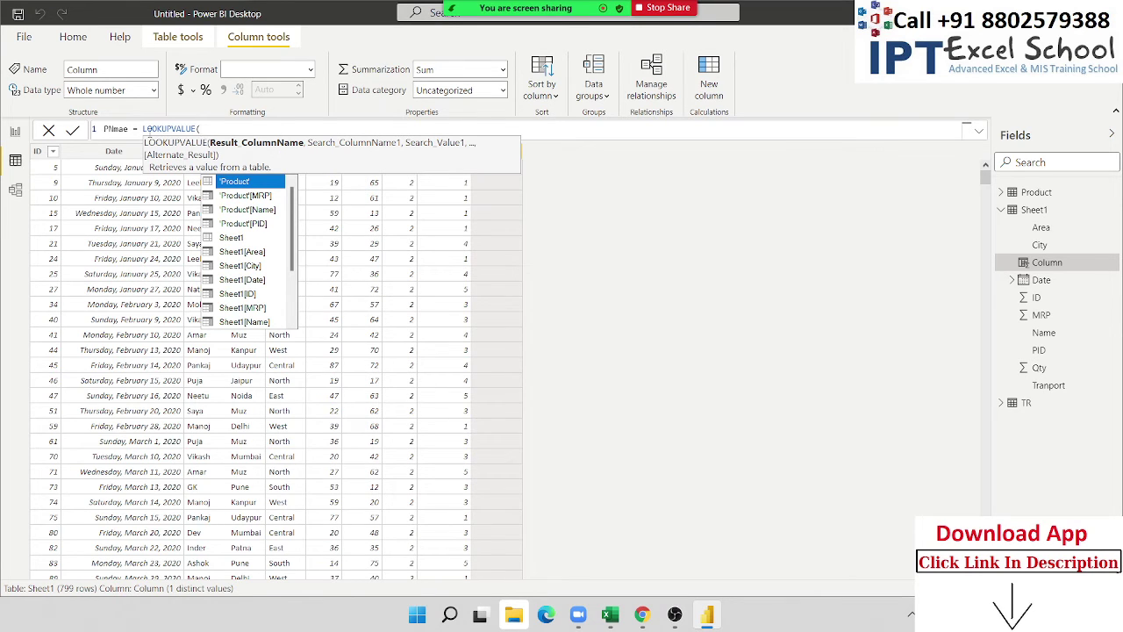
key("Down")
key("Down")
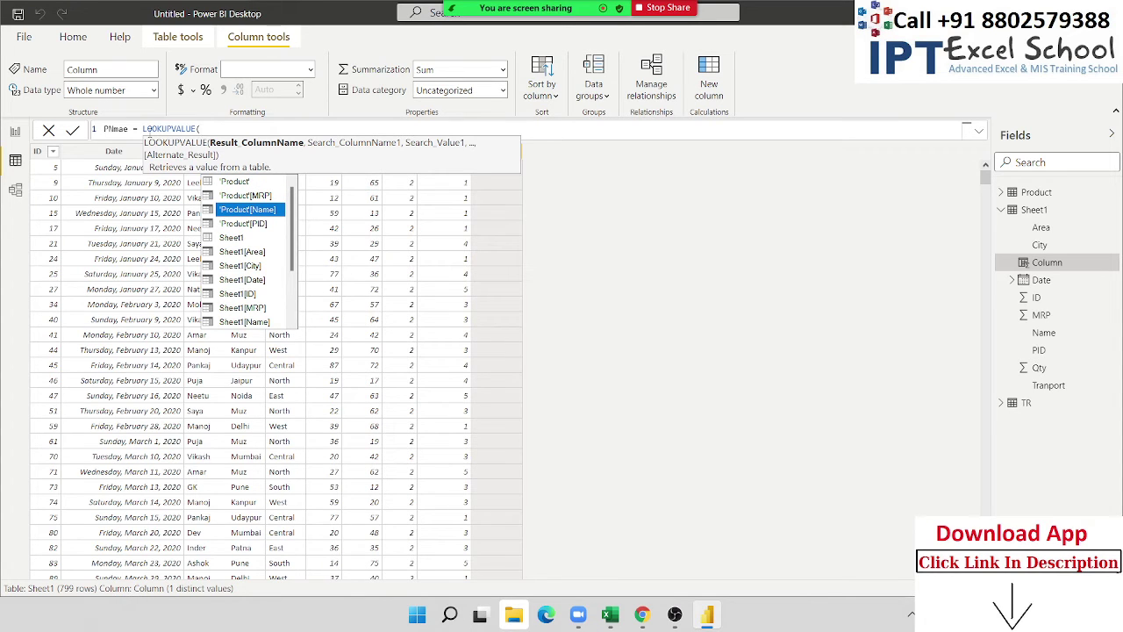
key("Tab")
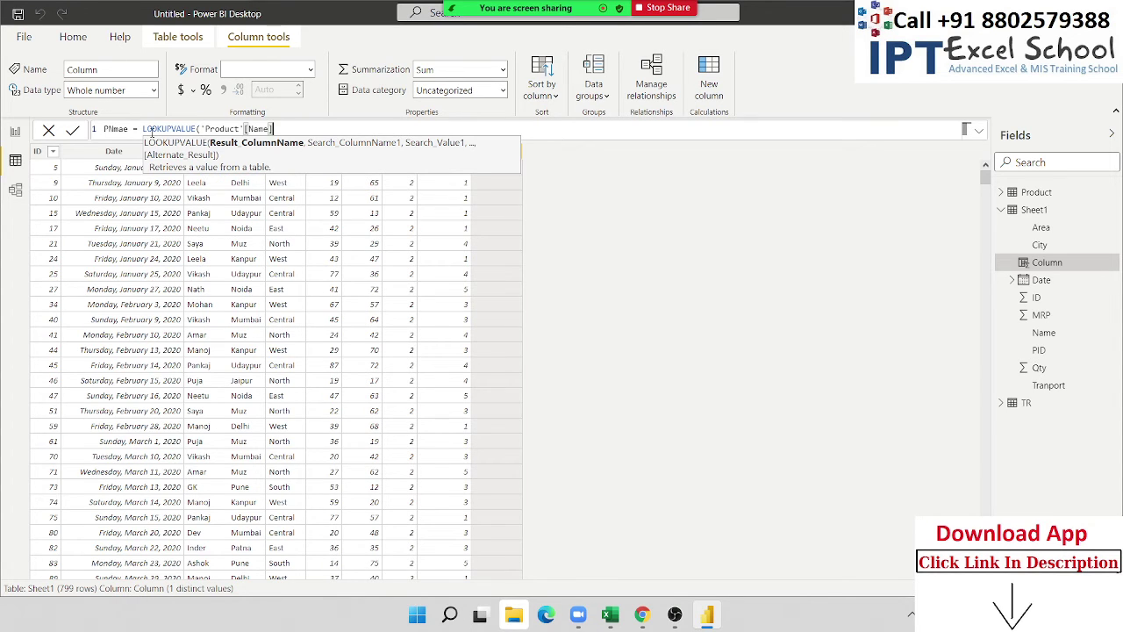
type(",")
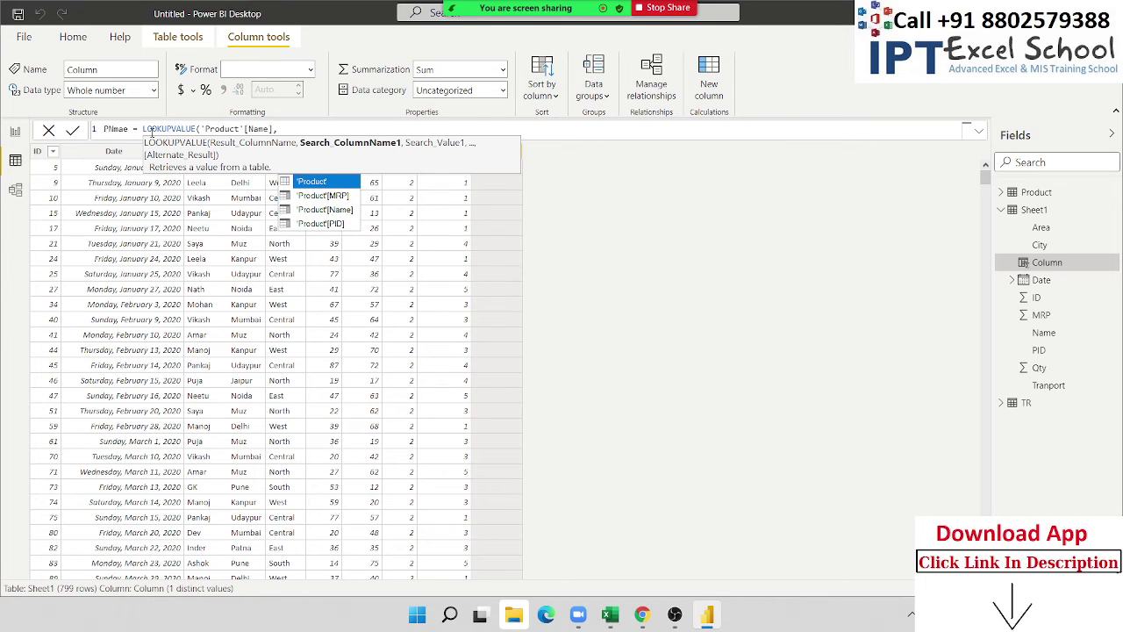
key("Down")
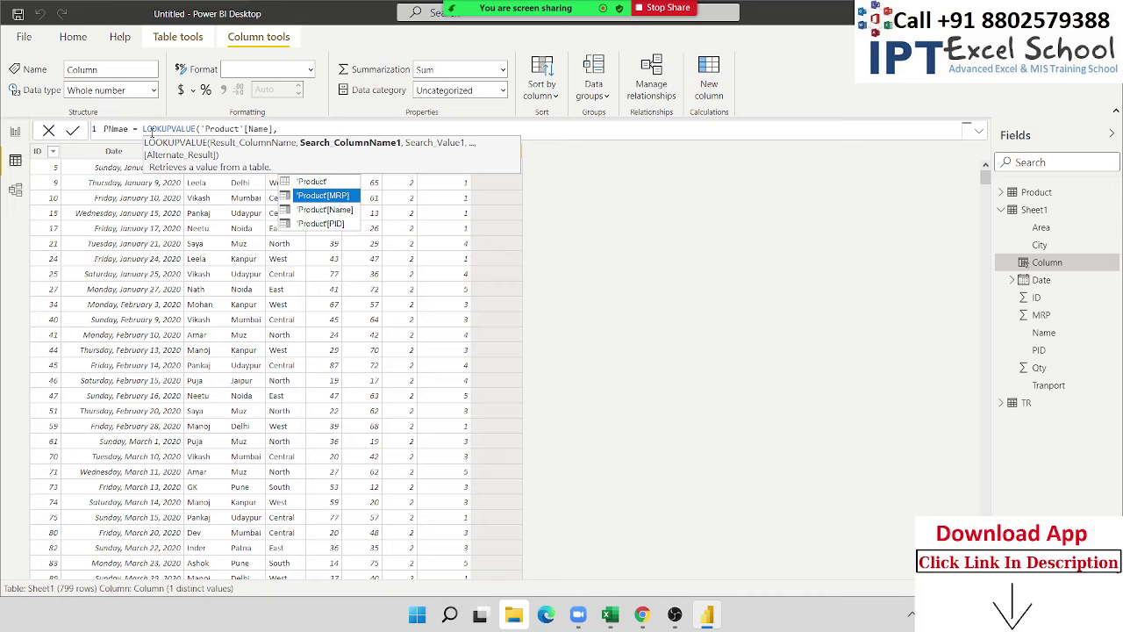
key("Down")
key("Down")
key("Tab")
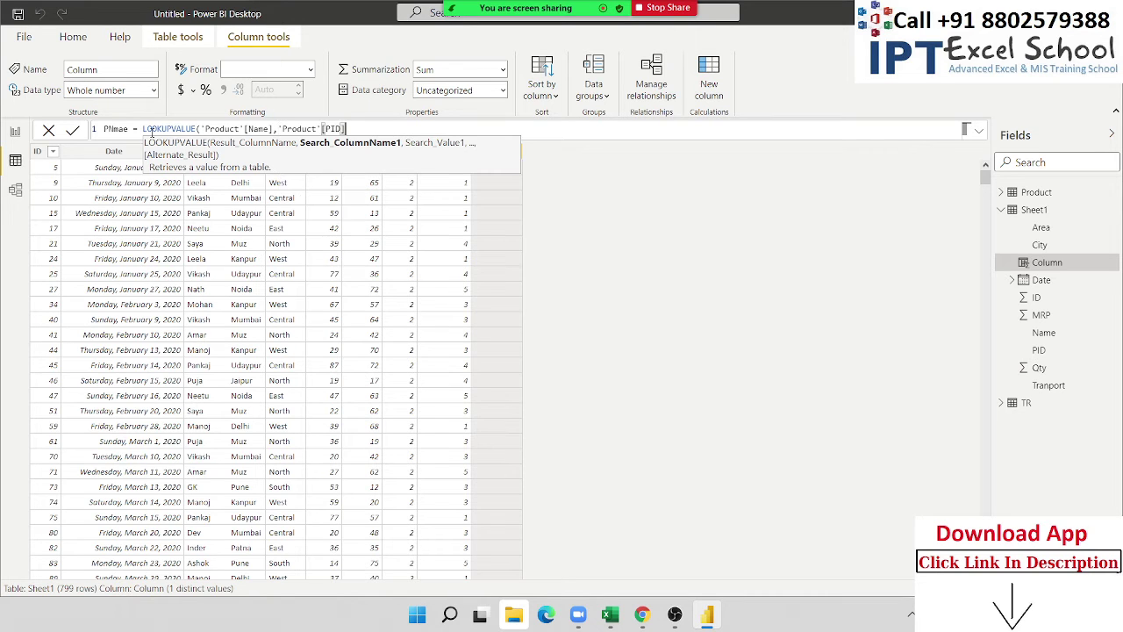
type(",")
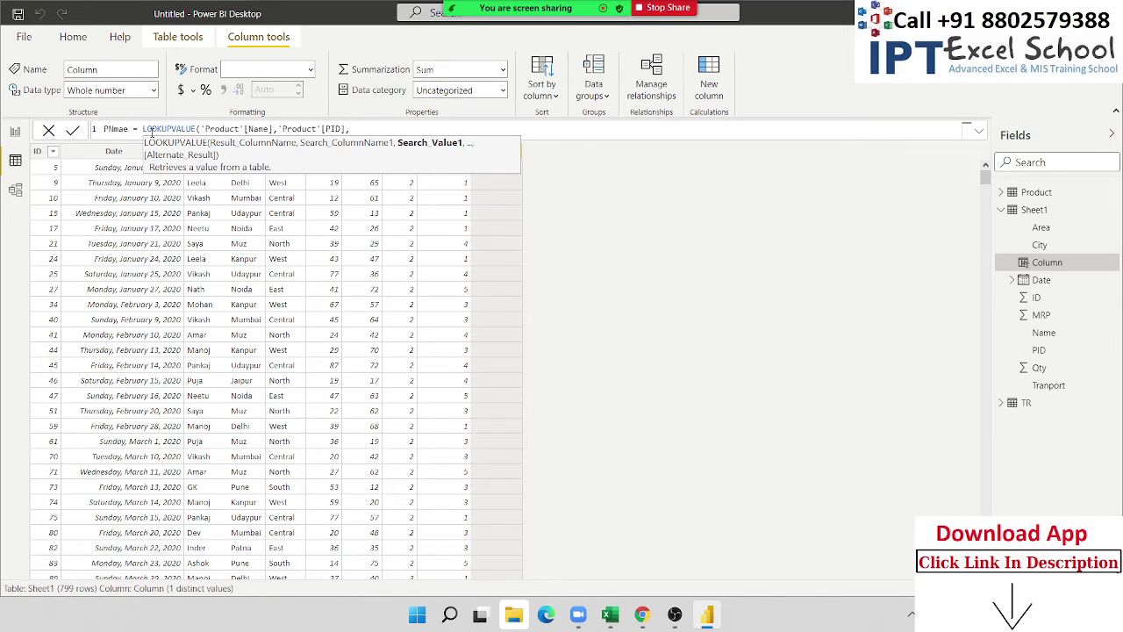
type("p")
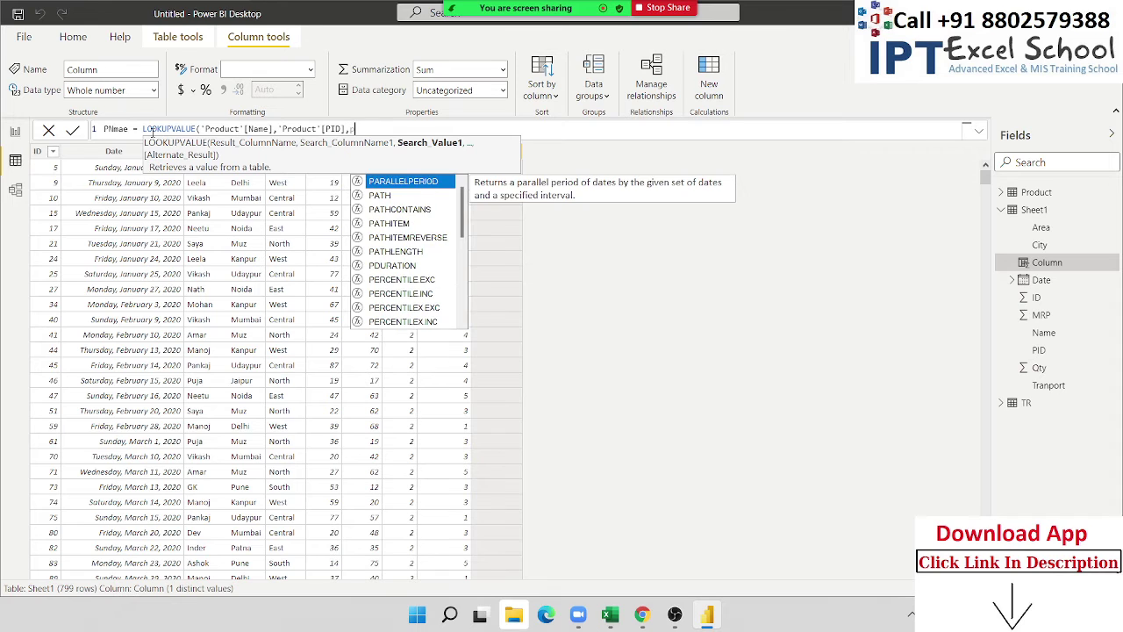
type("id")
key("Tab")
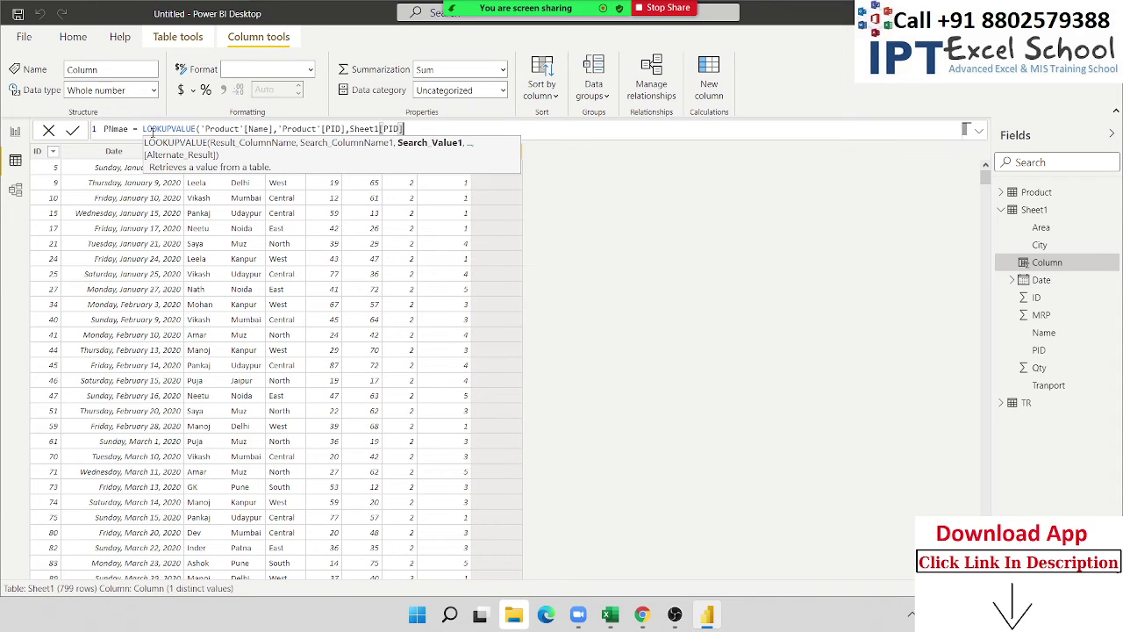
type(")")
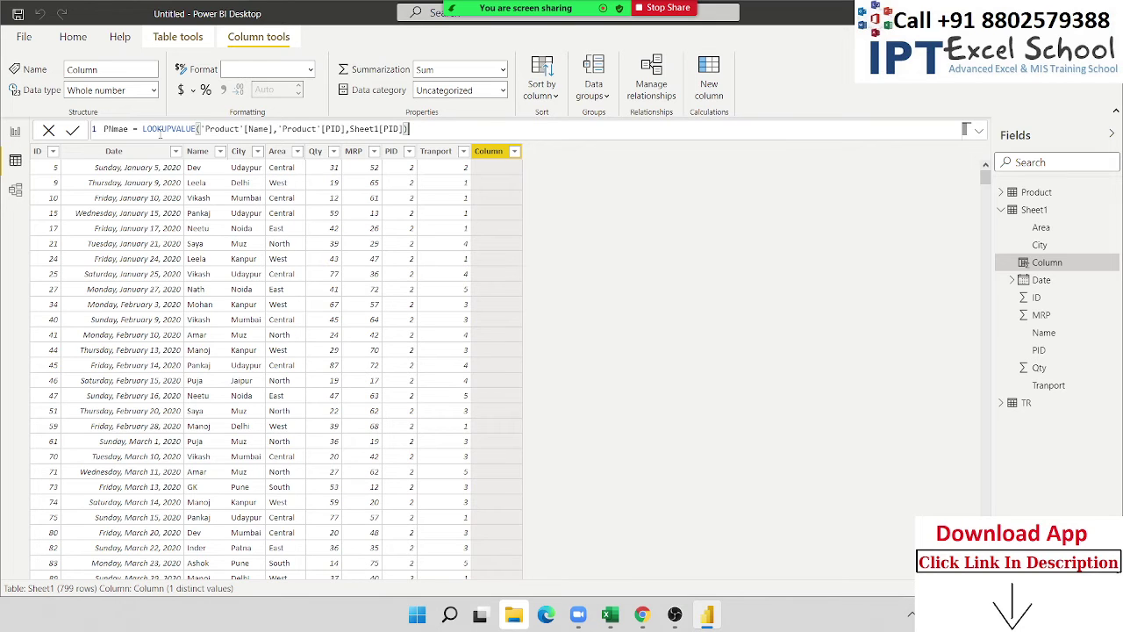
key("Return")
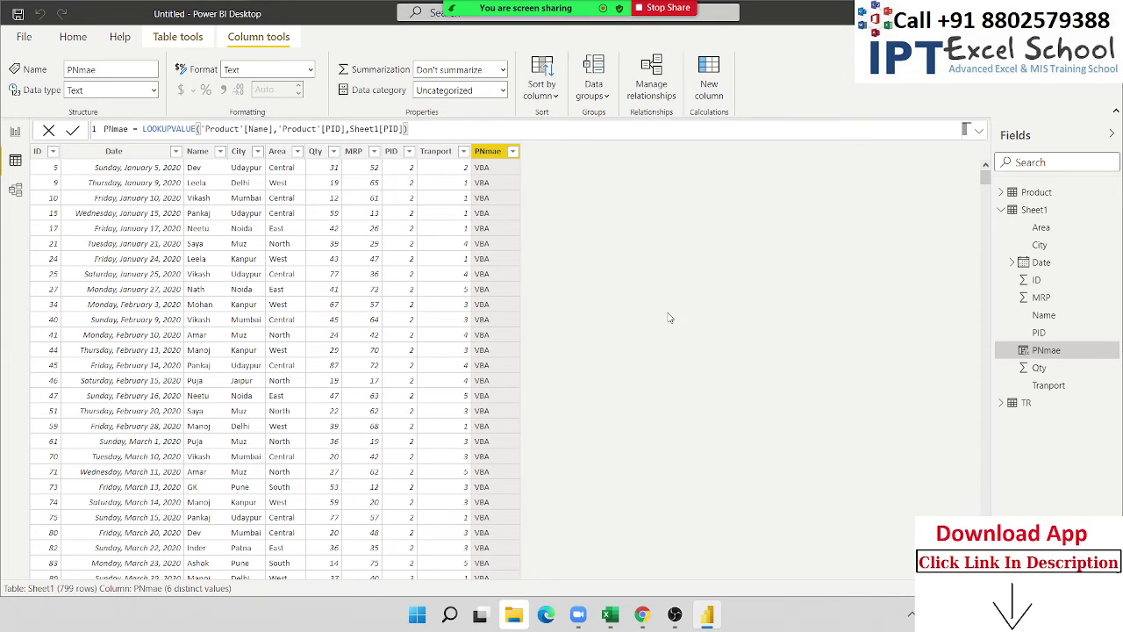
left_click(354, 152)
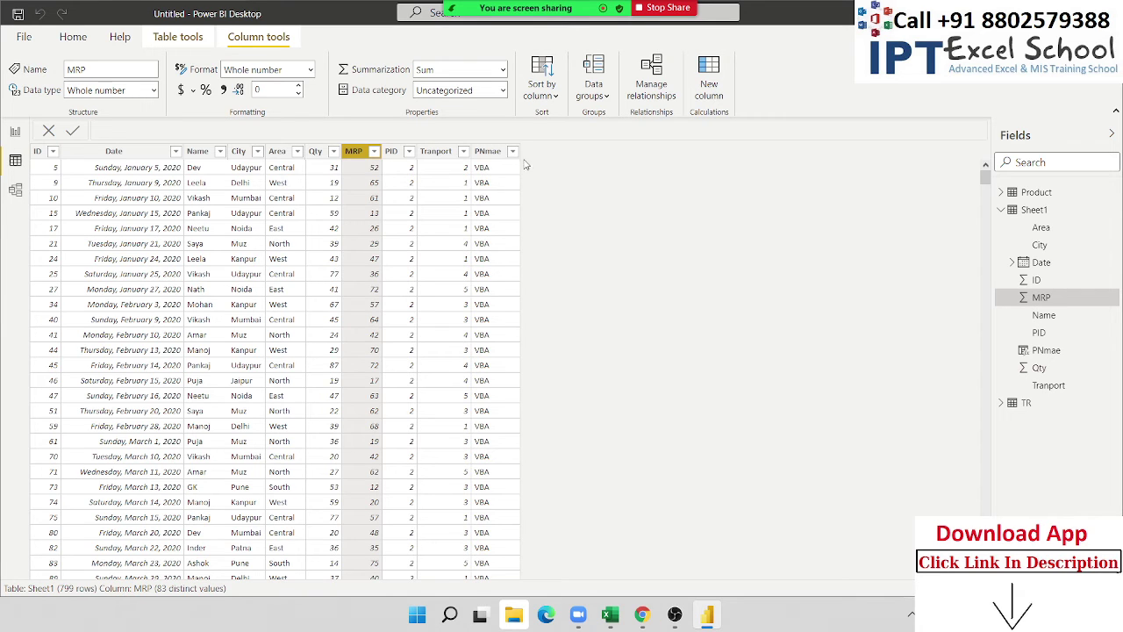
Step: Create a new calculated column in Sheet1 named Total
left_click(718, 70)
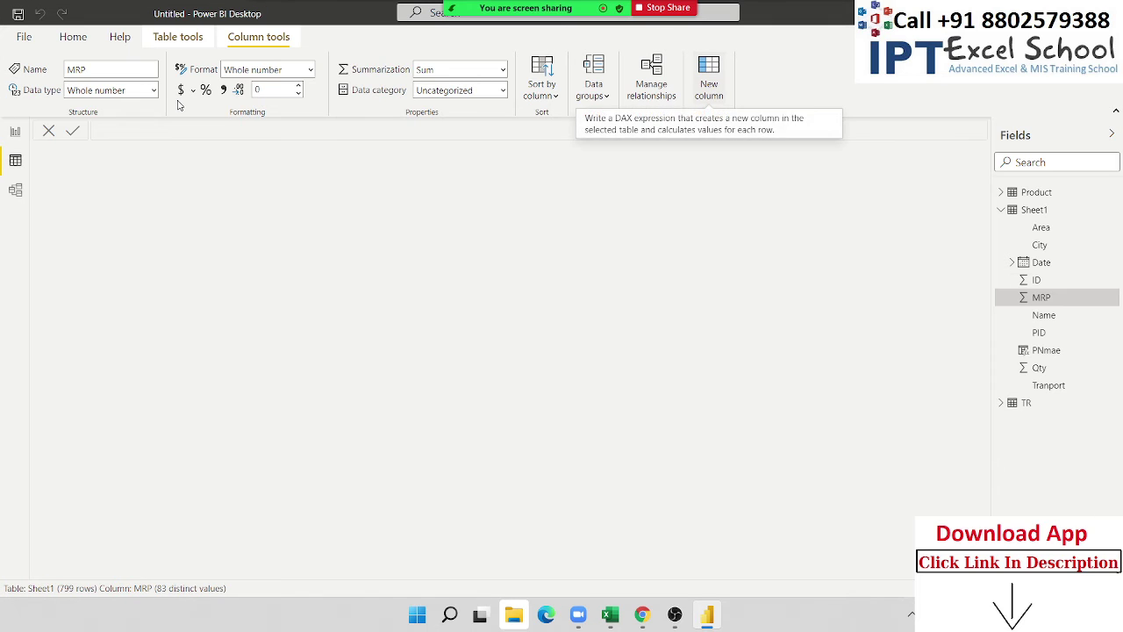
left_click(709, 86)
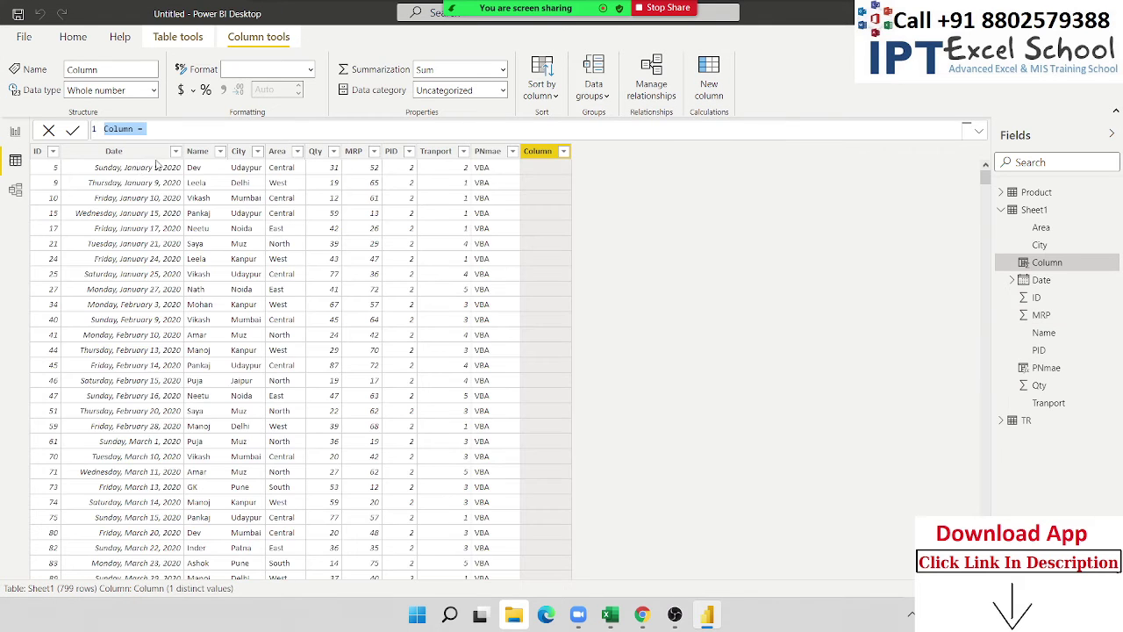
double_click(121, 129)
type("T")
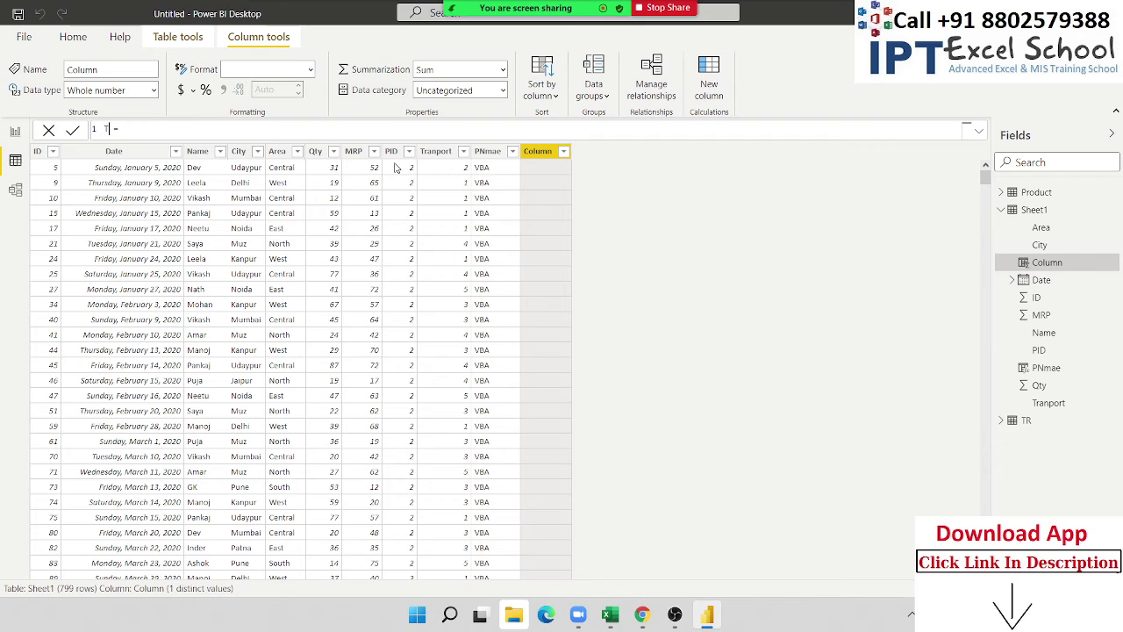
type("ota;")
left_click(128, 129)
key("BackSpace")
type("l")
type("s")
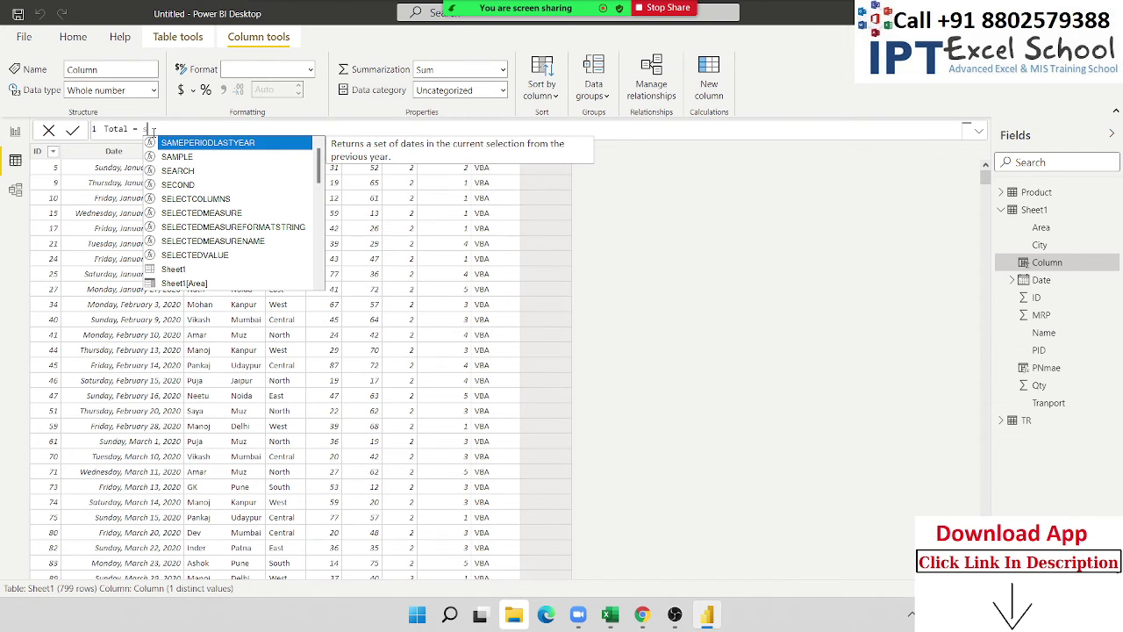
key("BackSpace")
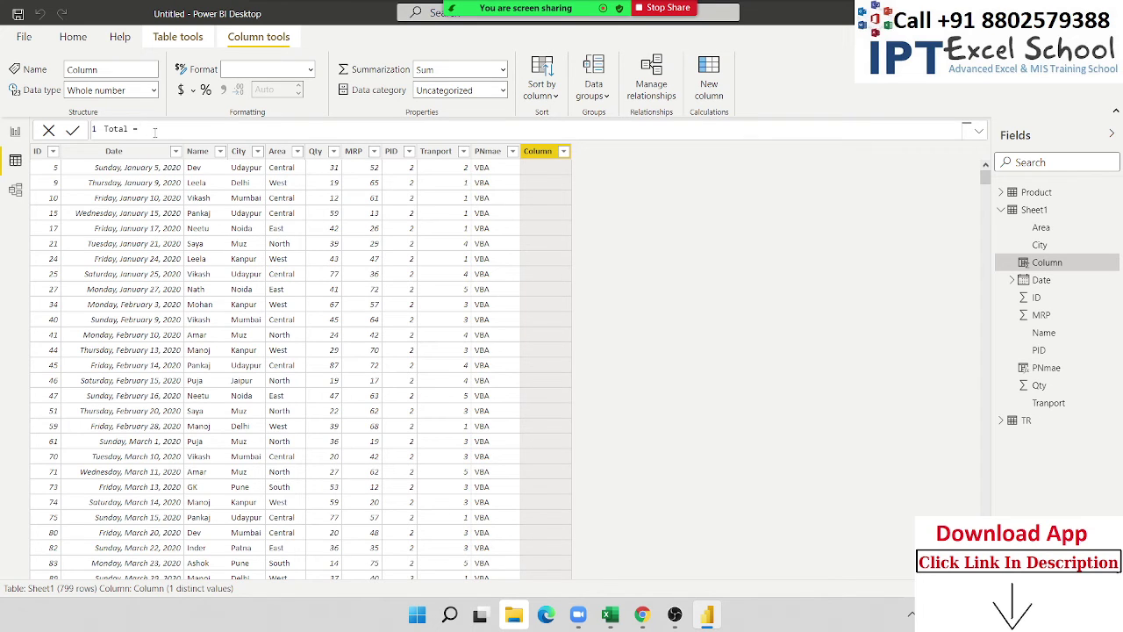
Step: Define Total as LOOKUPVALUE('Product'[MRP],'Product'[PID],Sheet1[PID]) and commit it
type("mrp")
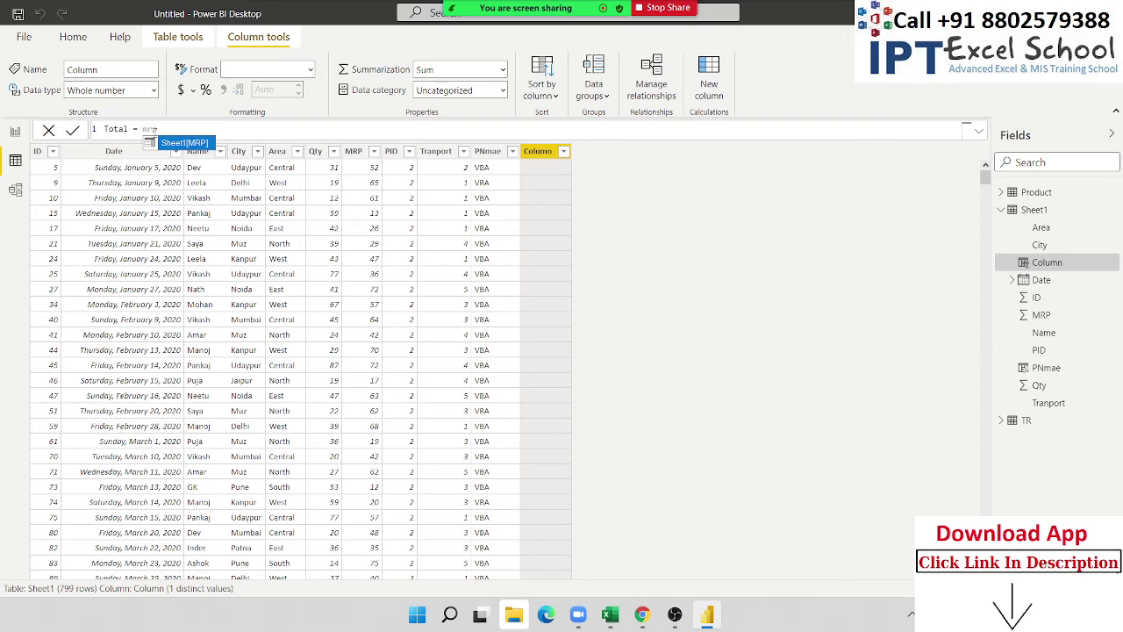
key("BackSpace")
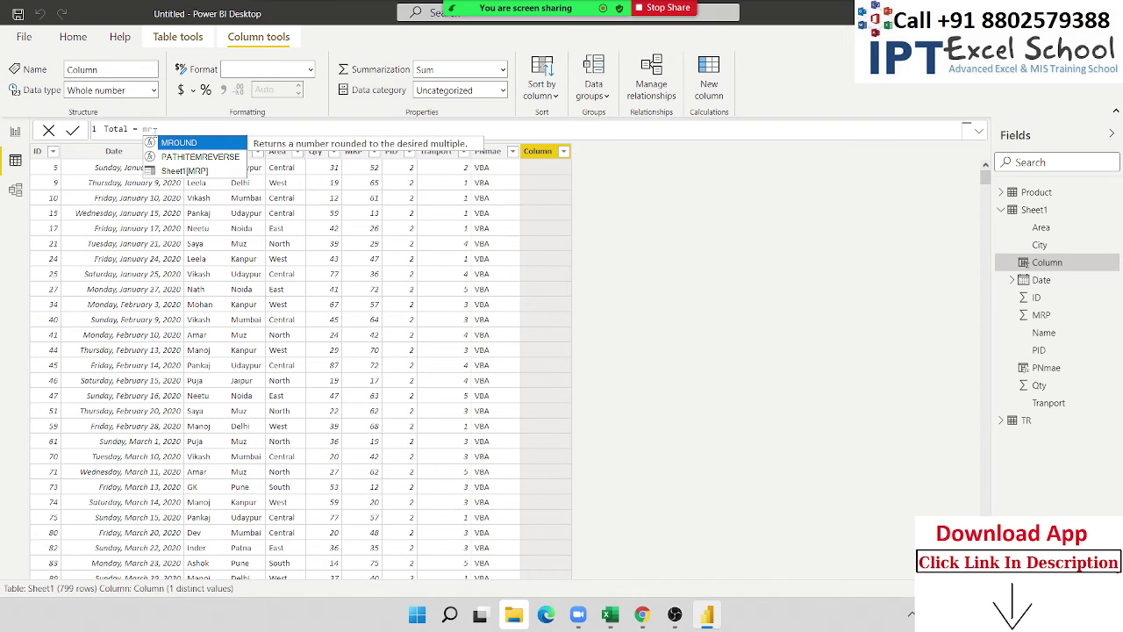
key("BackSpace")
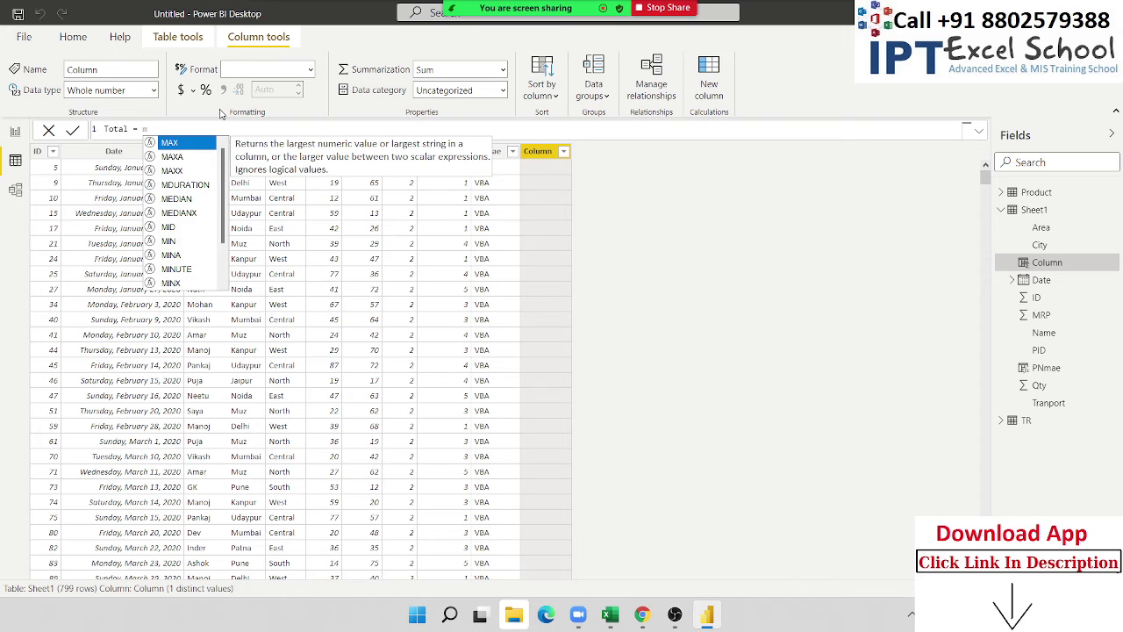
key("BackSpace")
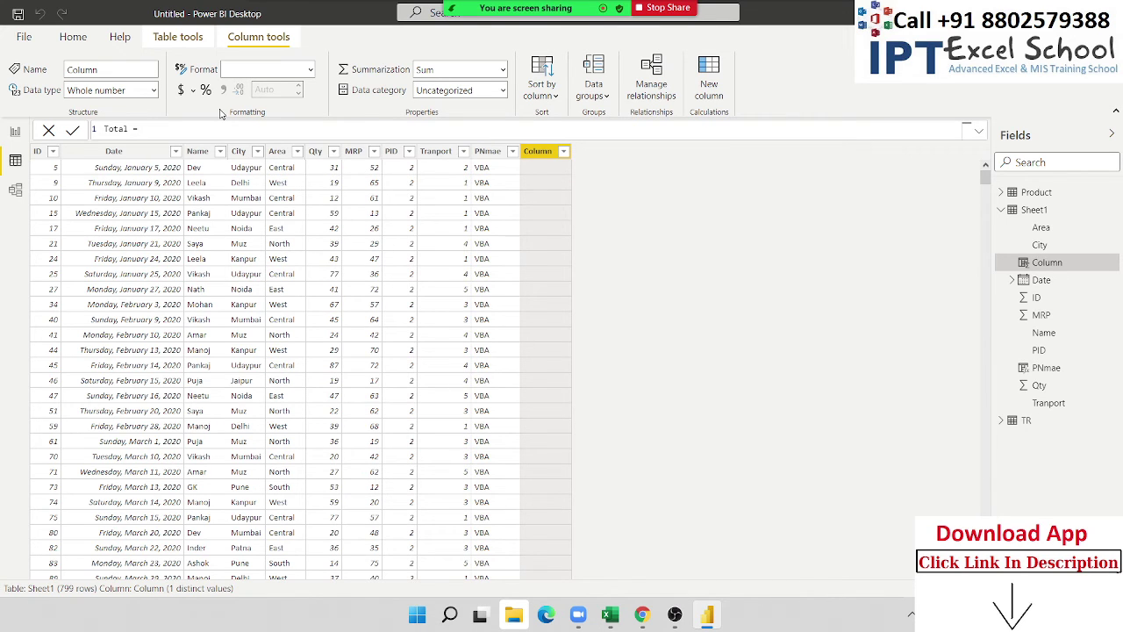
type("l")
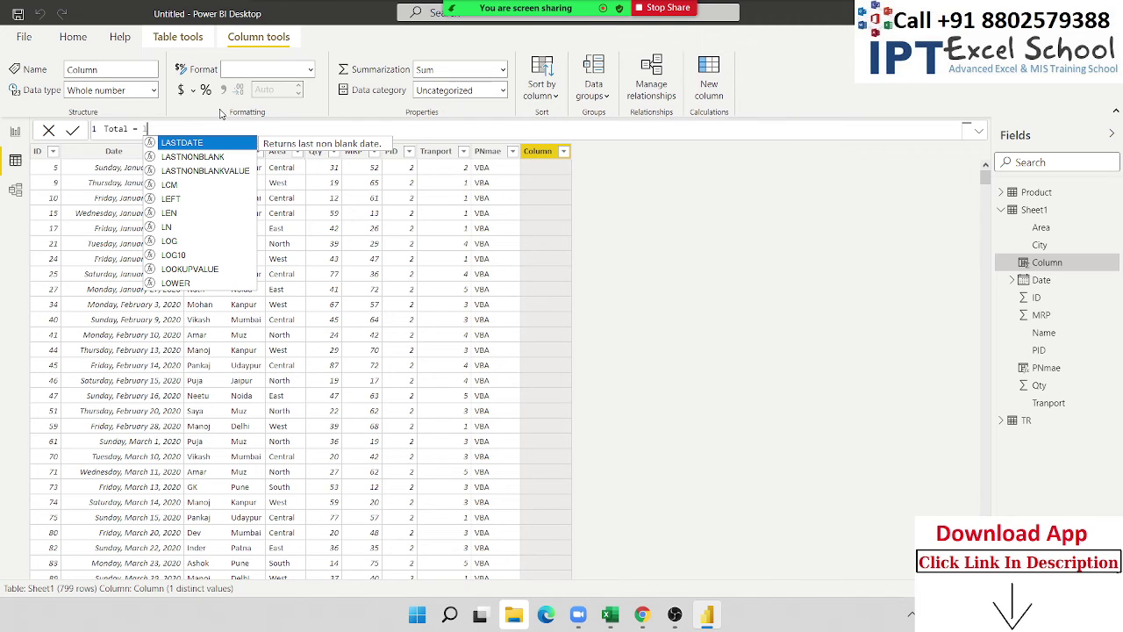
key("Down")
key("Down")
key("Down")
key("Down")
key("Down")
key("Down")
key("Down")
key("Down")
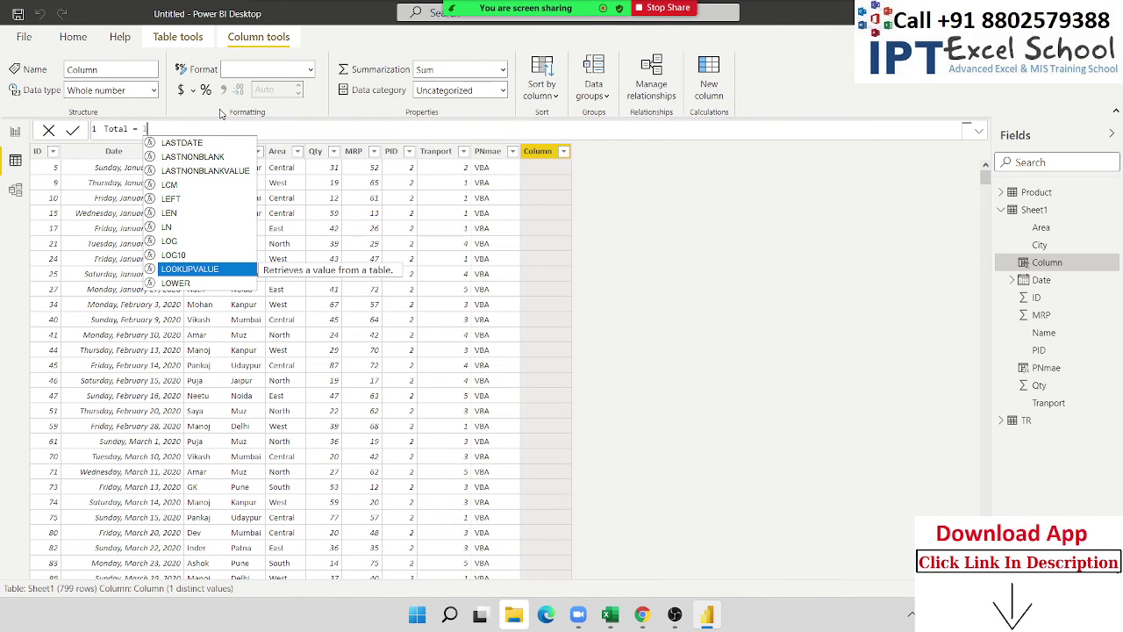
key("Tab")
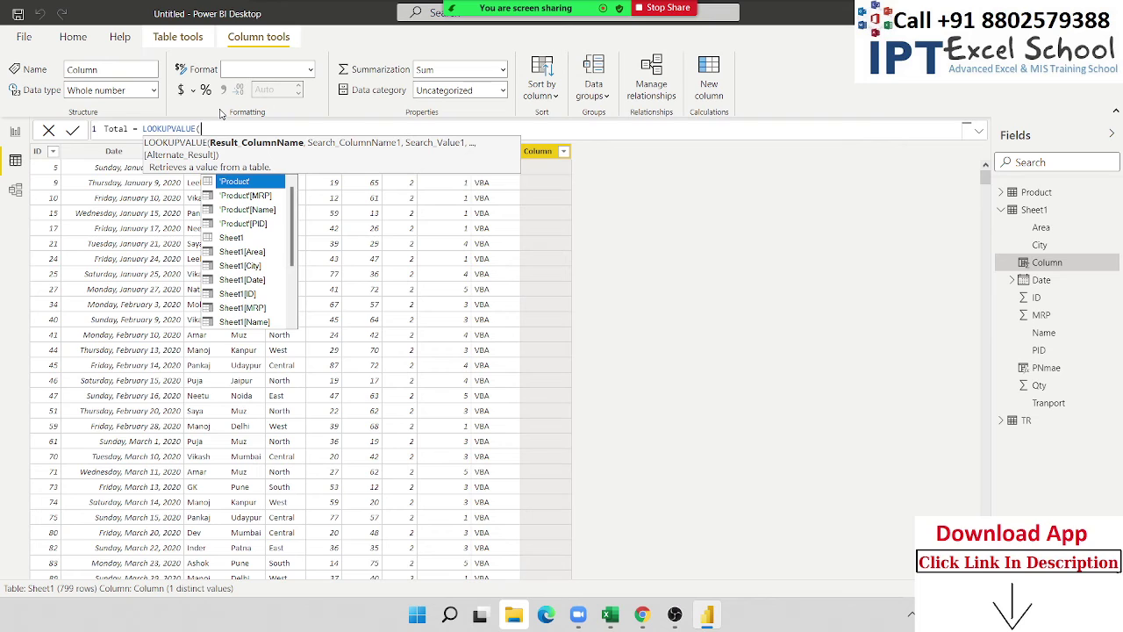
key("Down")
key("Tab")
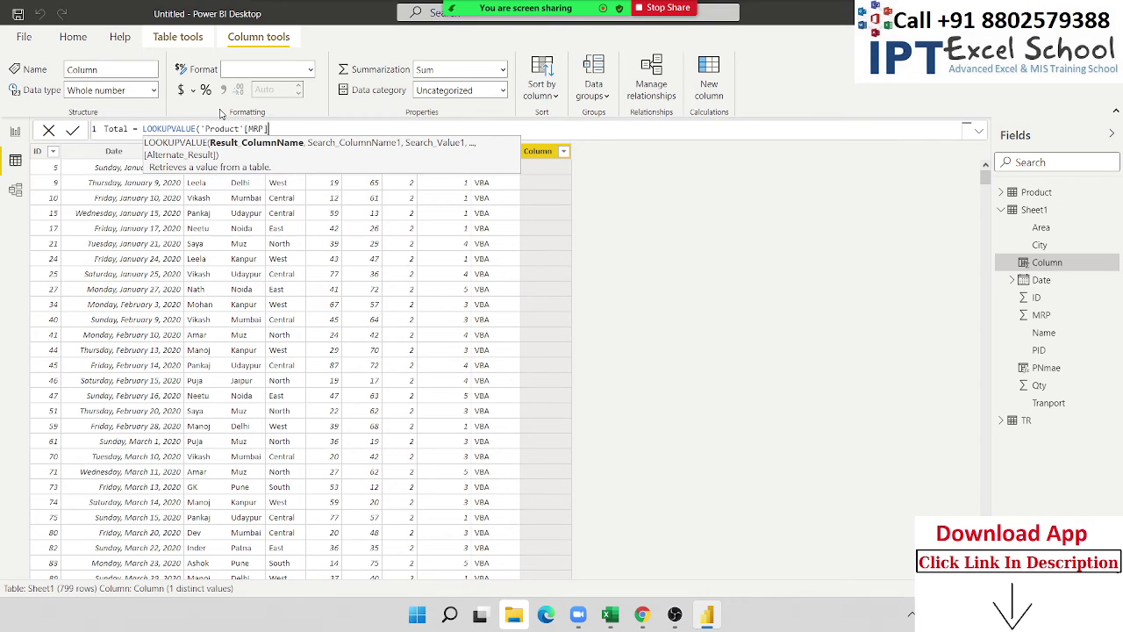
type(",")
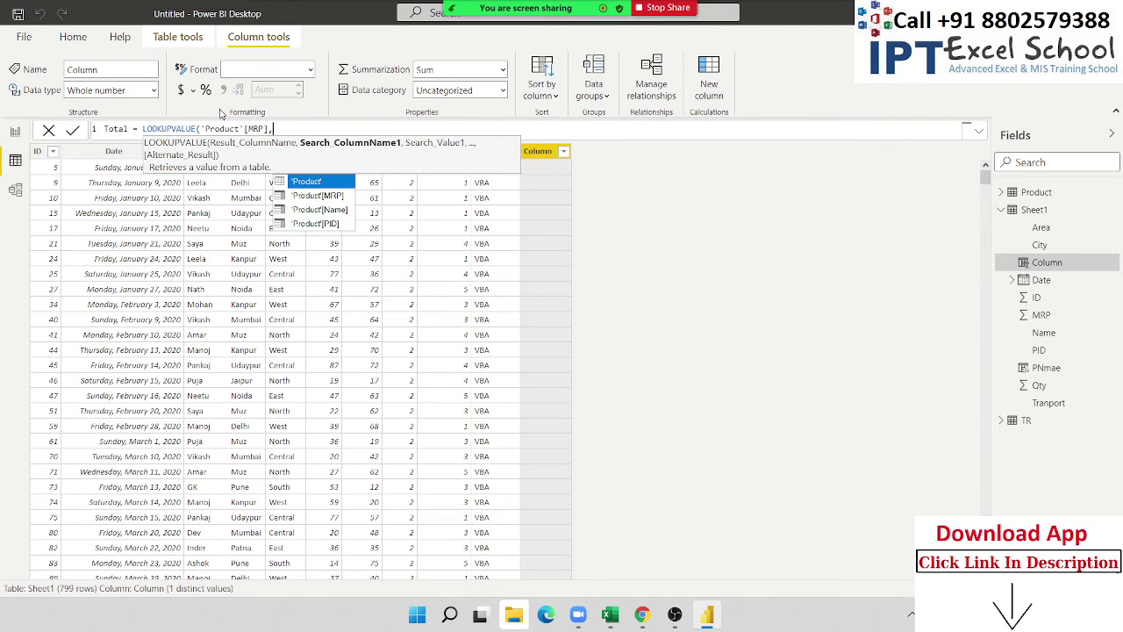
key("Down")
key("Down")
key("Down")
key("Tab")
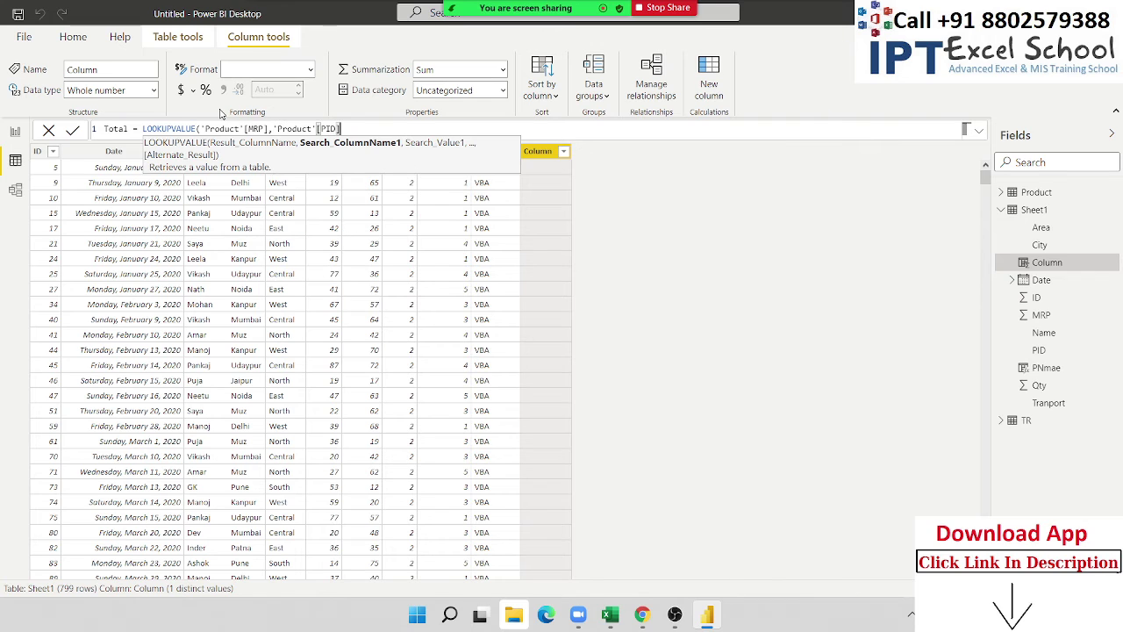
type(",p")
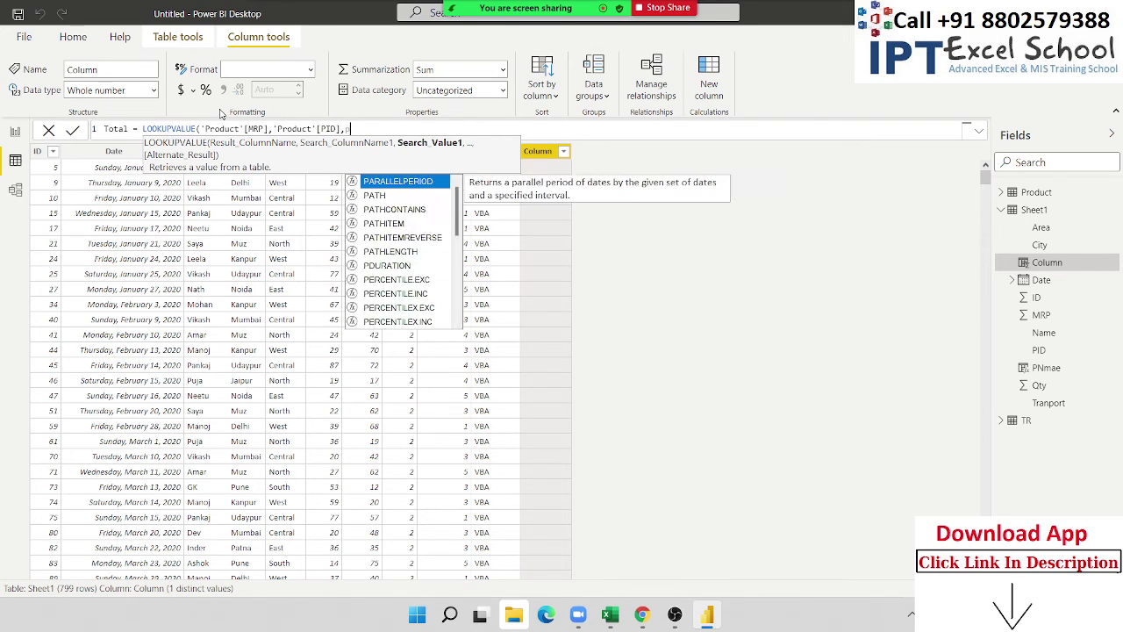
type("i")
key("Down")
key("Tab")
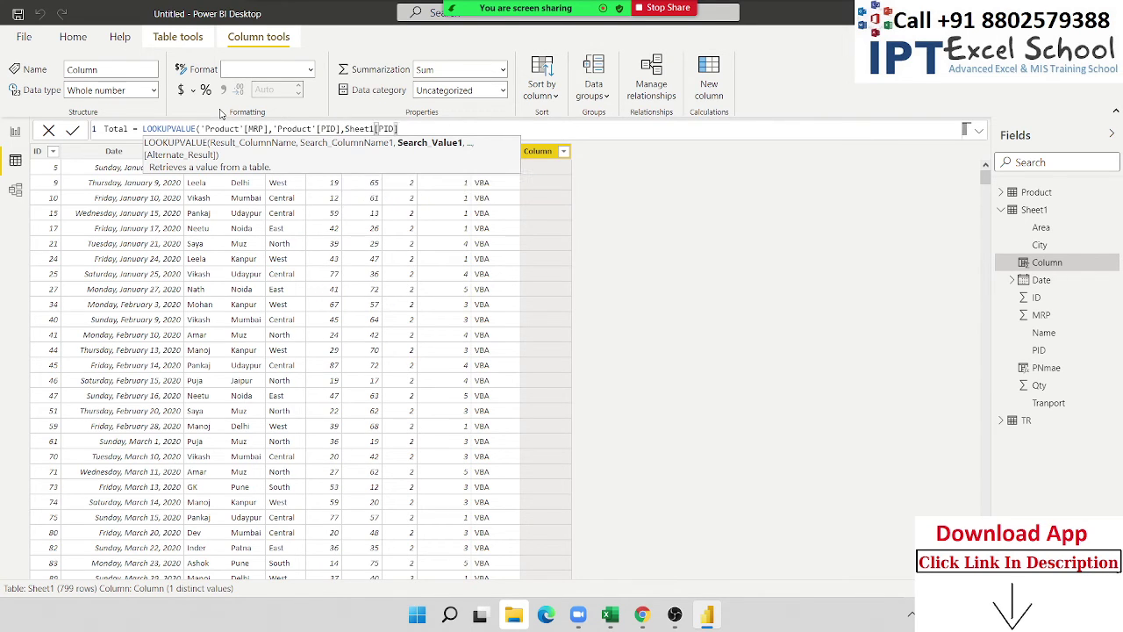
type(")")
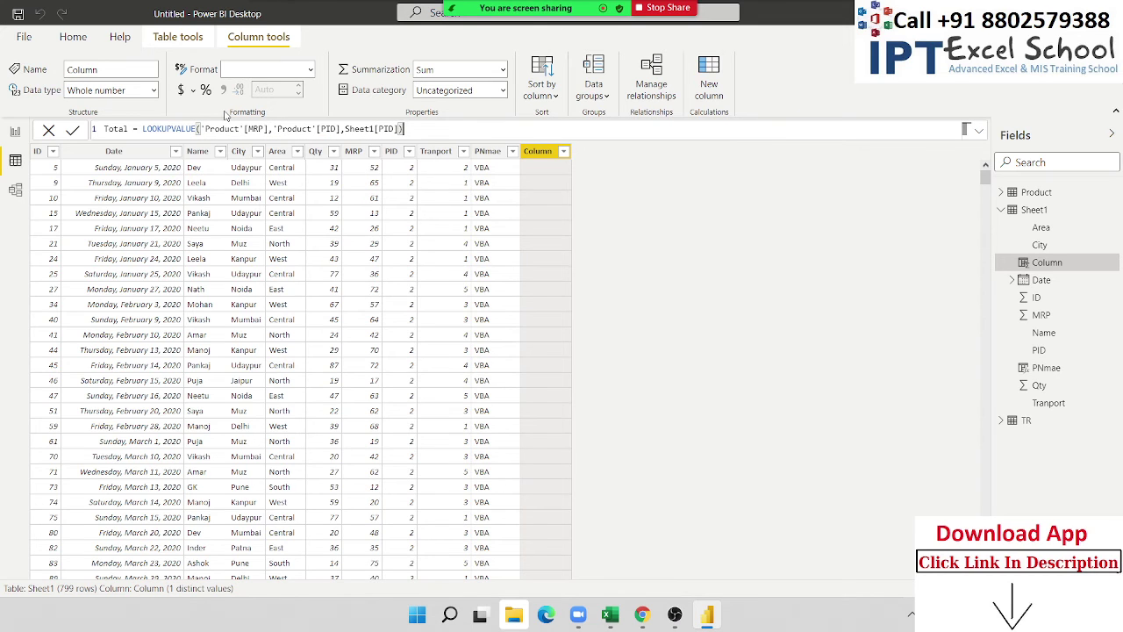
key("Return")
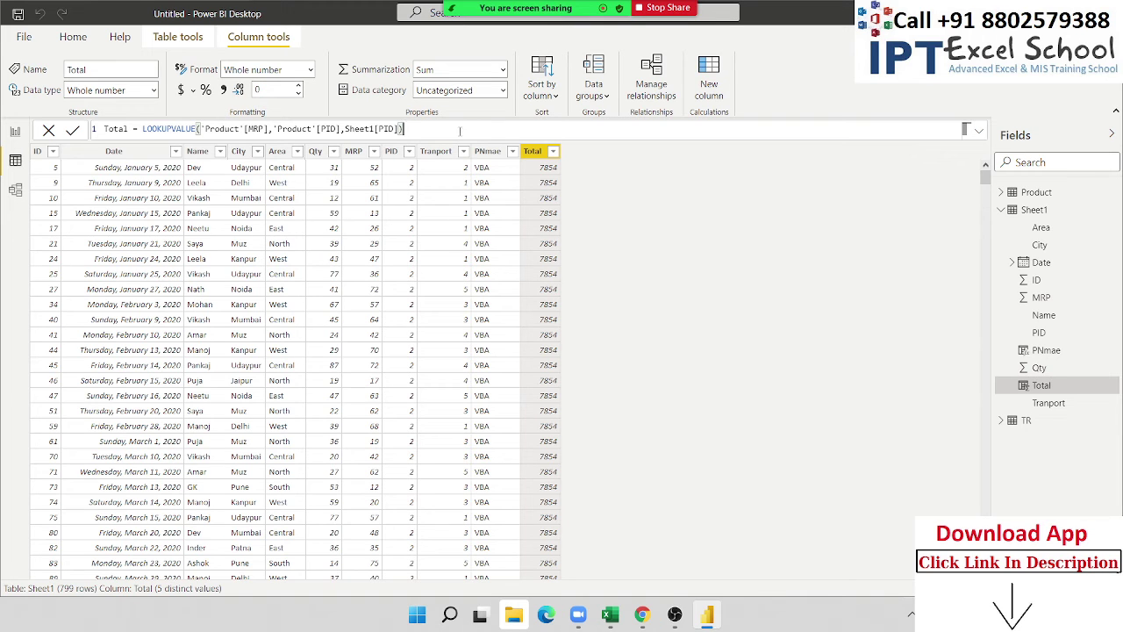
Step: Append *Sheet1[Qty] to the Total formula so it multiplies MRP by Qty
type("*")
type("qty")
key("Tab")
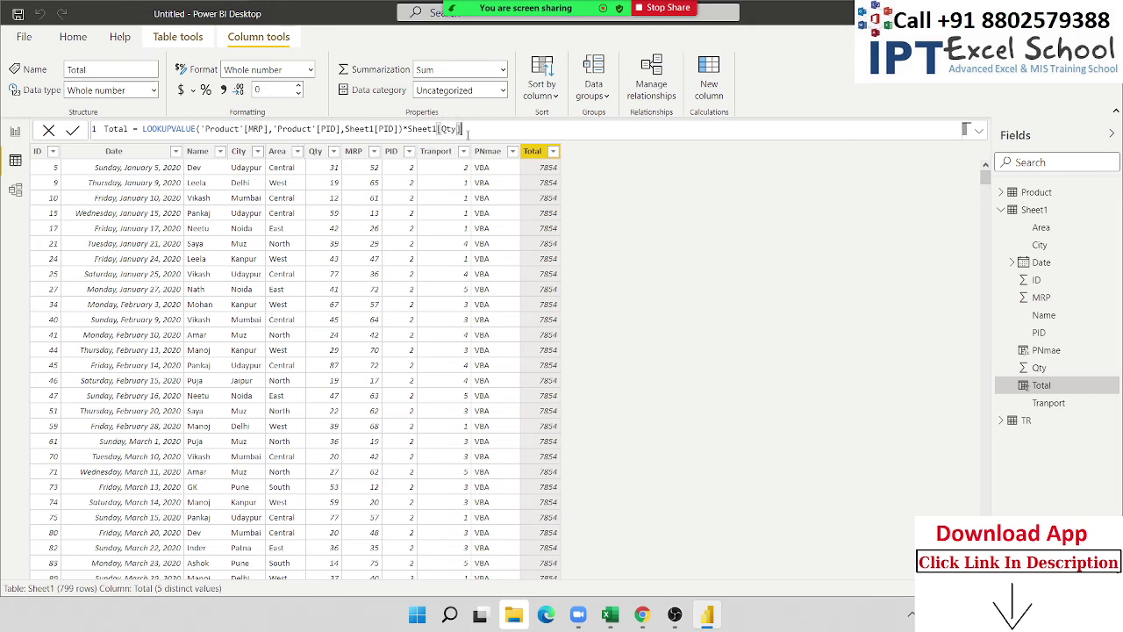
key("Return")
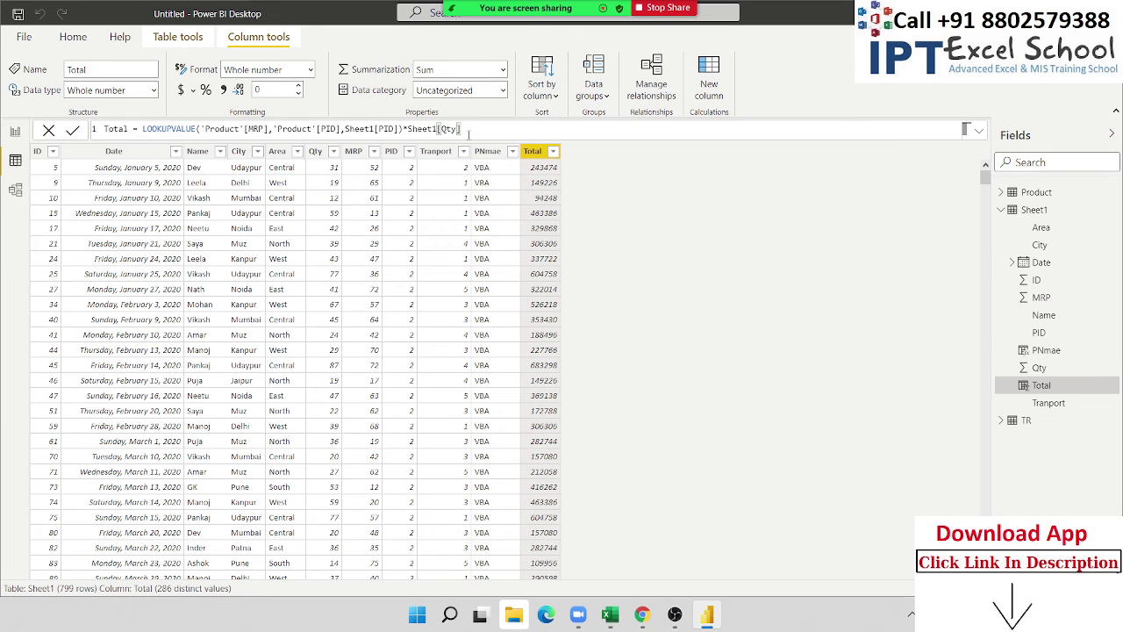
Step: Switch to Model view and open the relationship line joining Sheet1 and Product
left_click(16, 192)
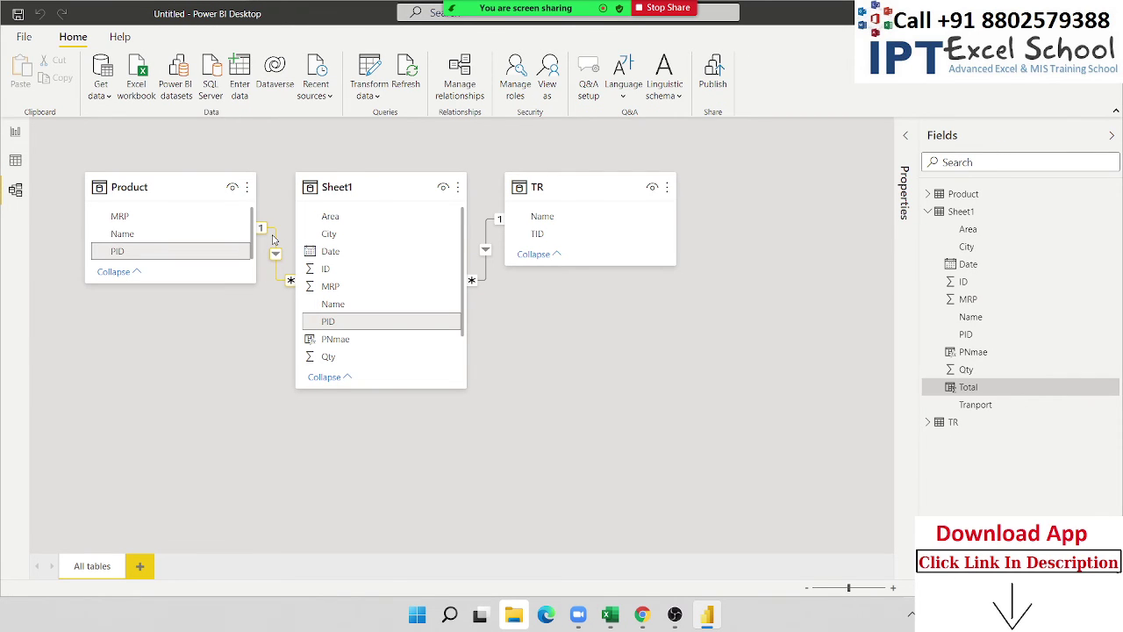
double_click(273, 239)
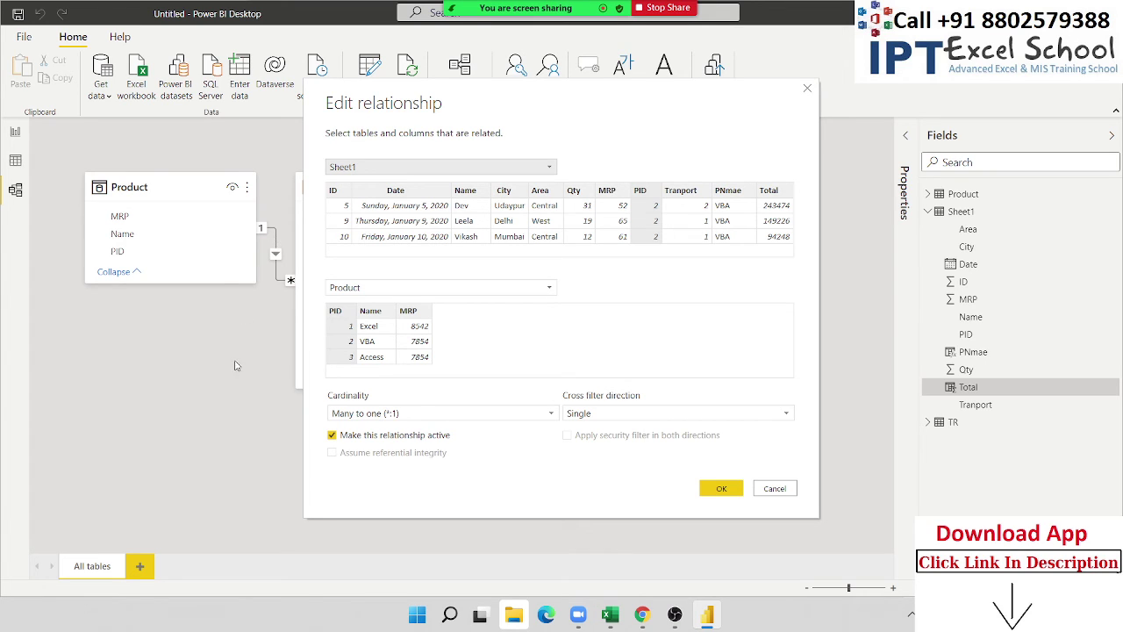
Step: Set cardinality to Many to many (*:*) with Single cross-filter, Product filtering Sheet1
left_click(425, 418)
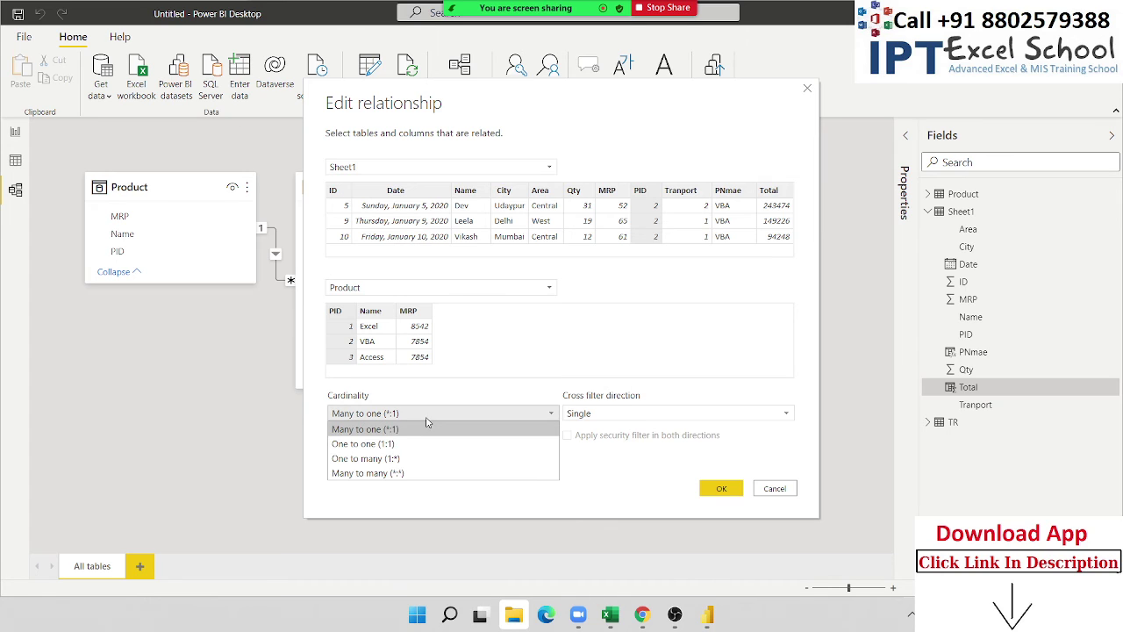
left_click(569, 416)
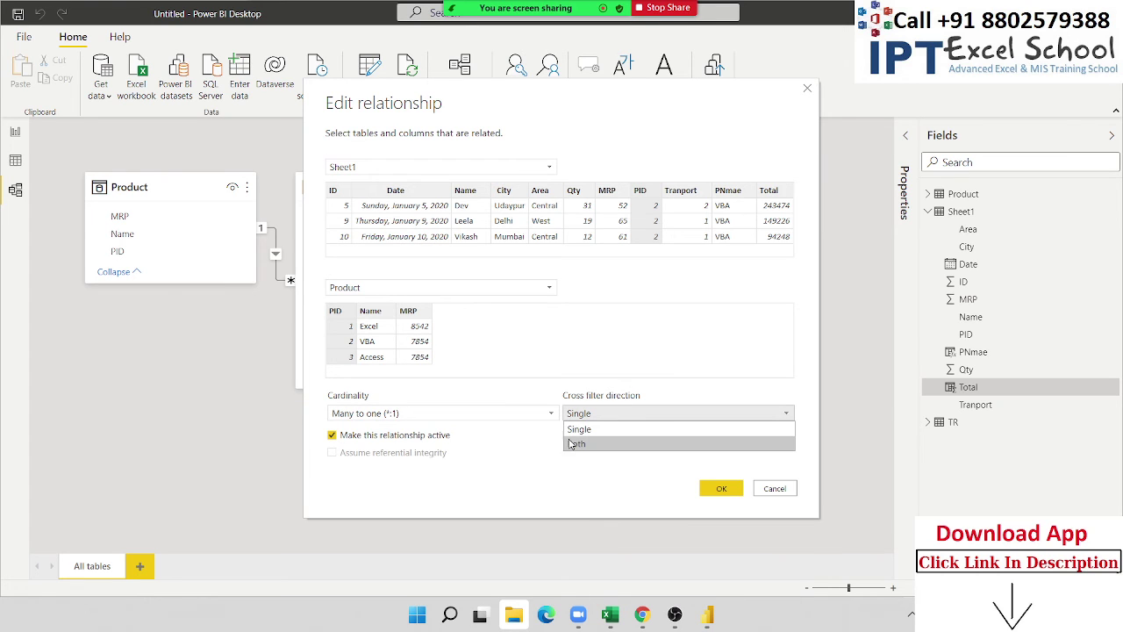
left_click(576, 445)
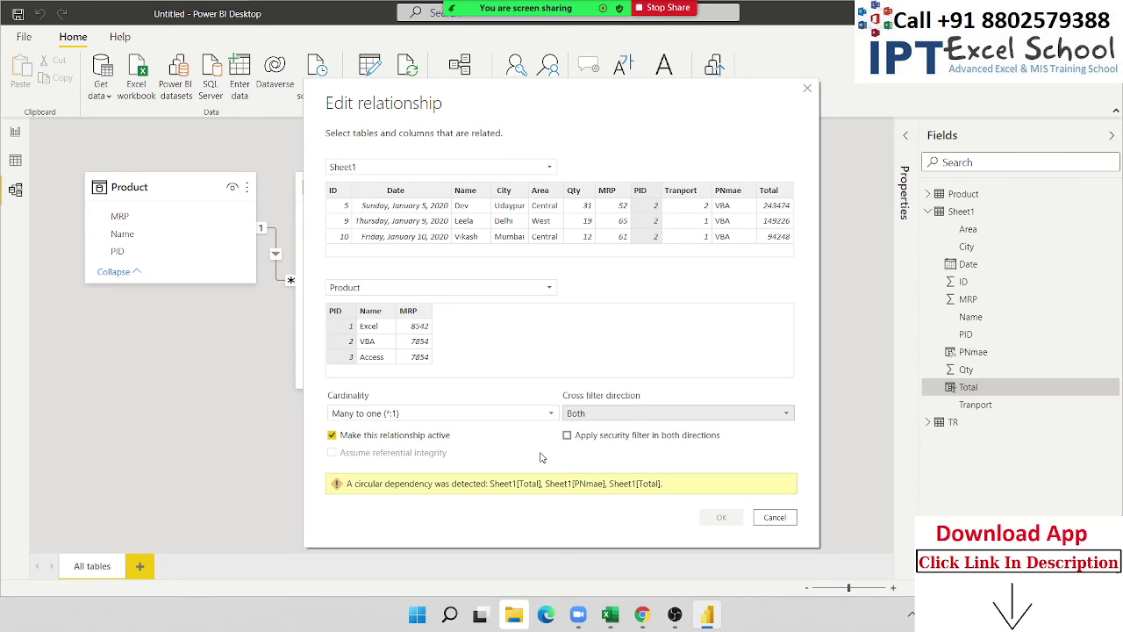
left_click(434, 413)
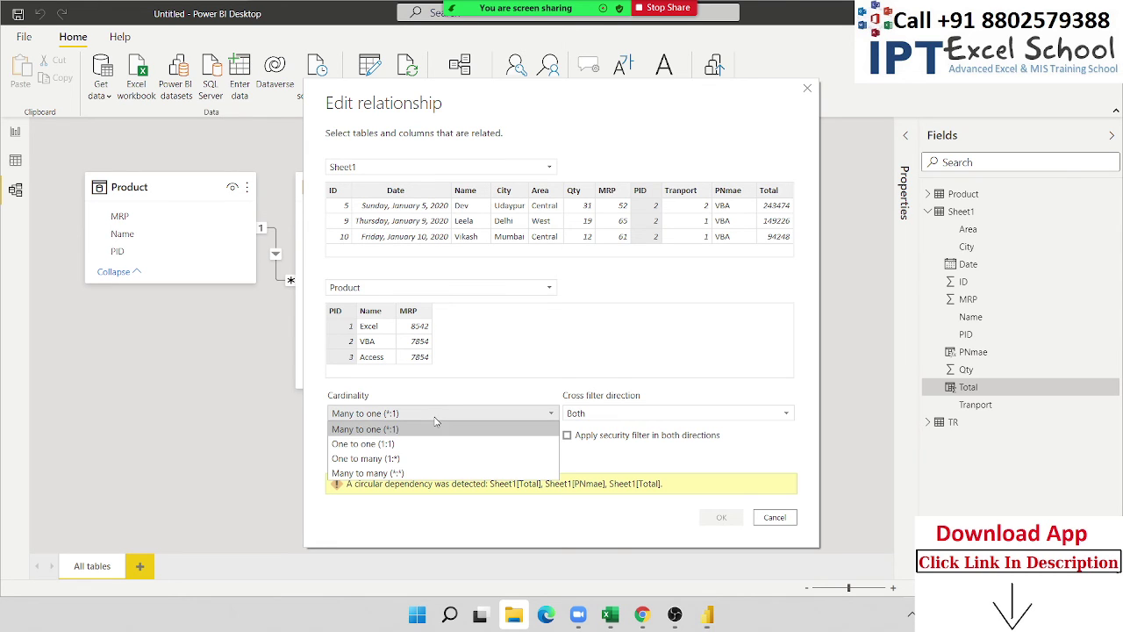
left_click(414, 474)
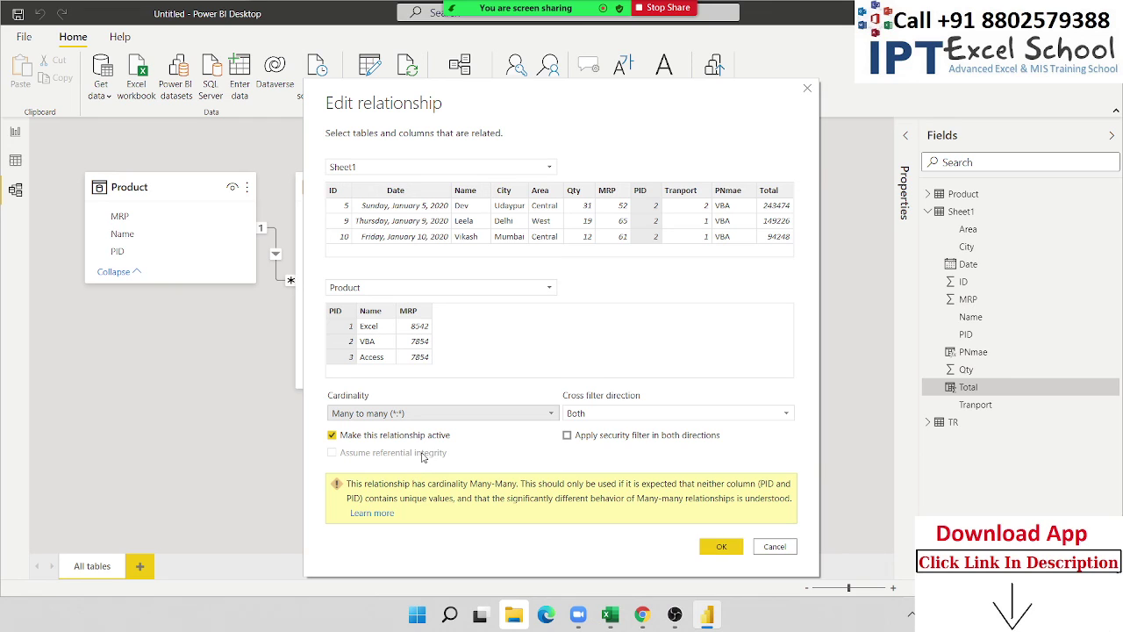
left_click(603, 413)
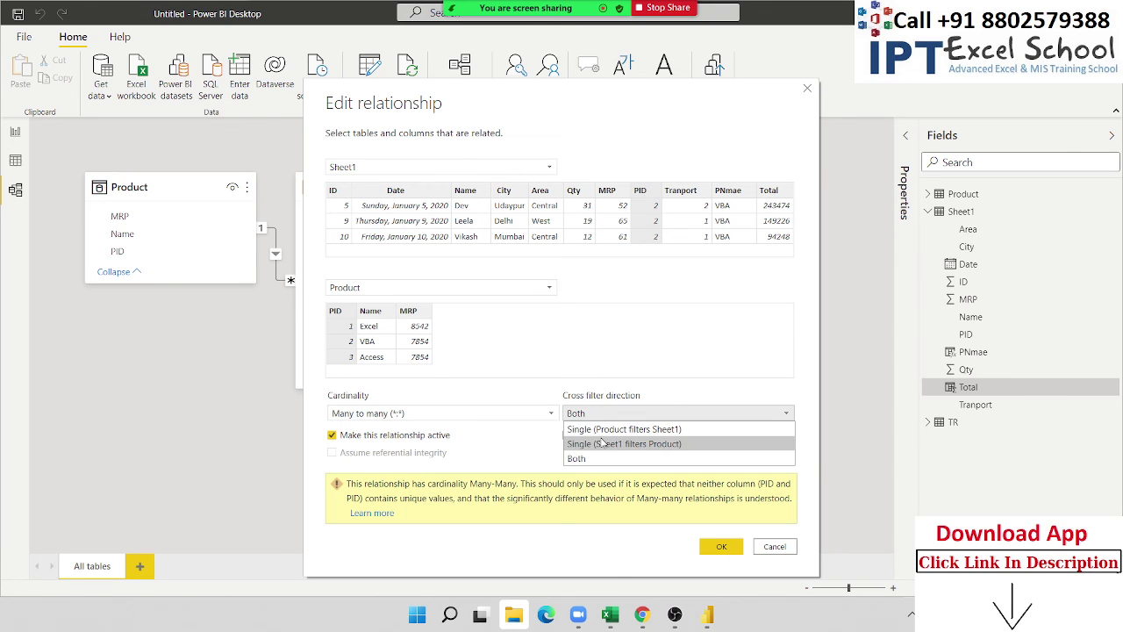
left_click(602, 430)
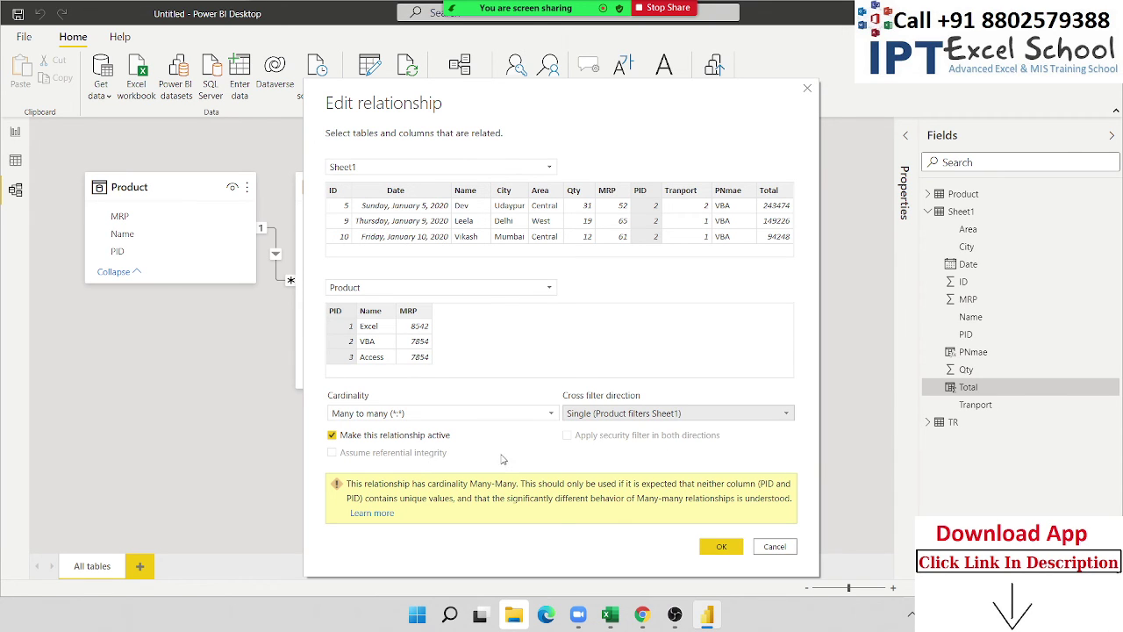
left_click(422, 413)
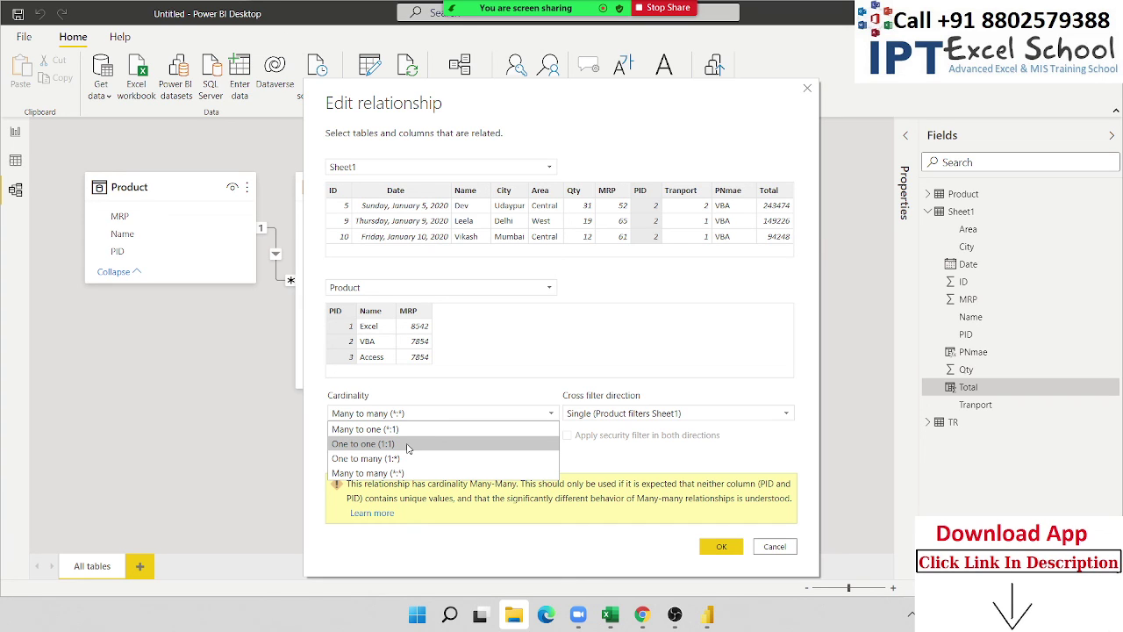
key("Down")
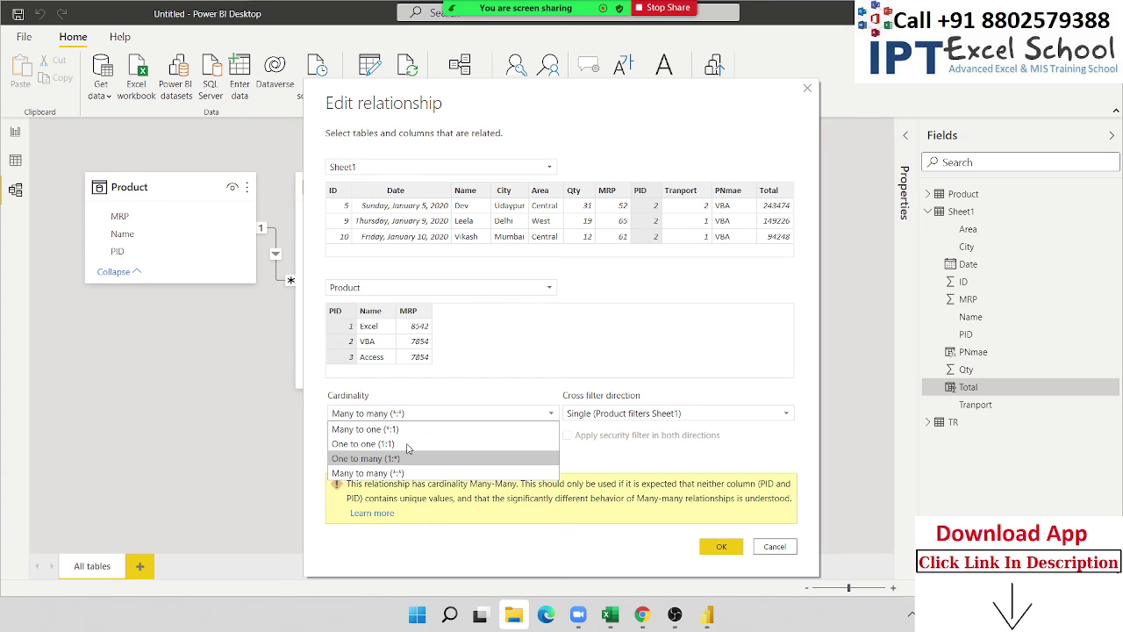
key("Down")
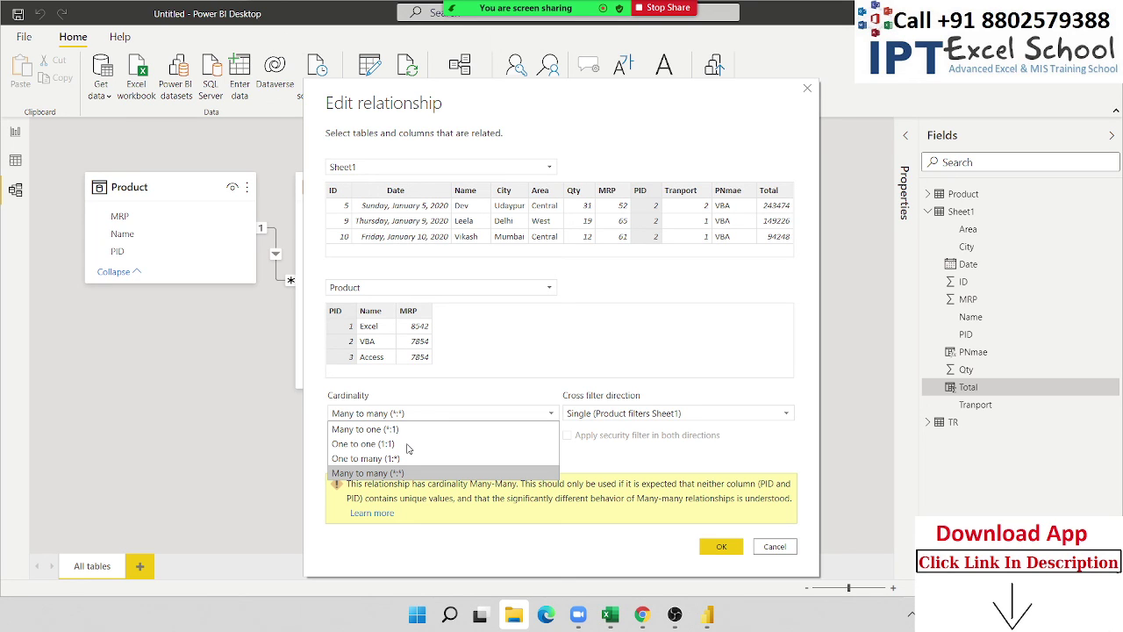
key("Escape")
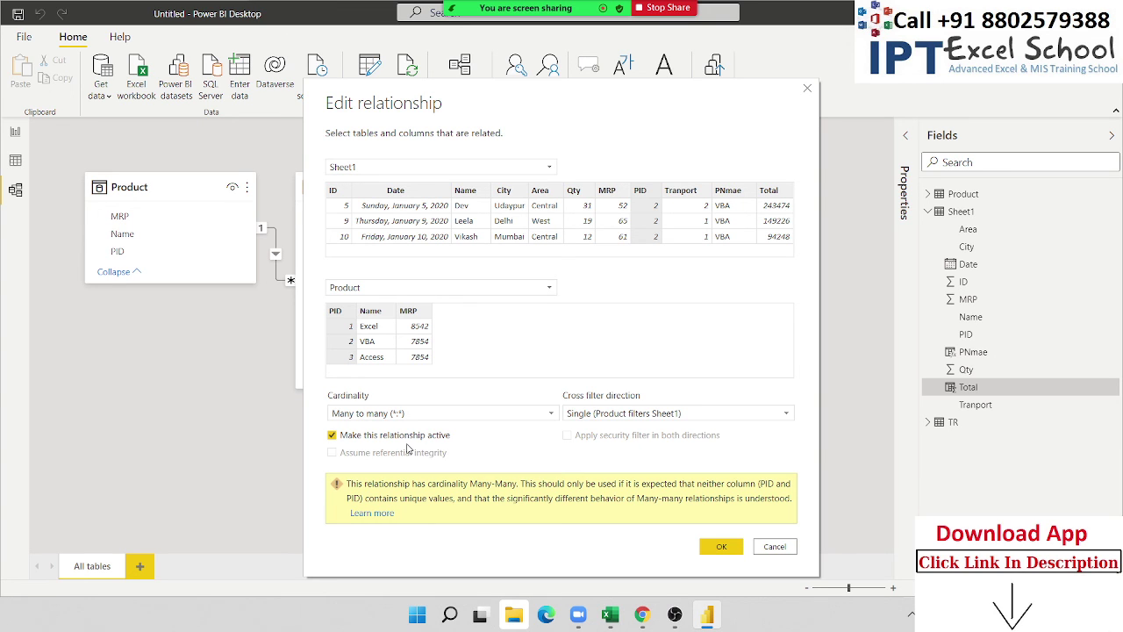
Step: Close the Edit relationship dialog without saving the changes
left_click(806, 90)
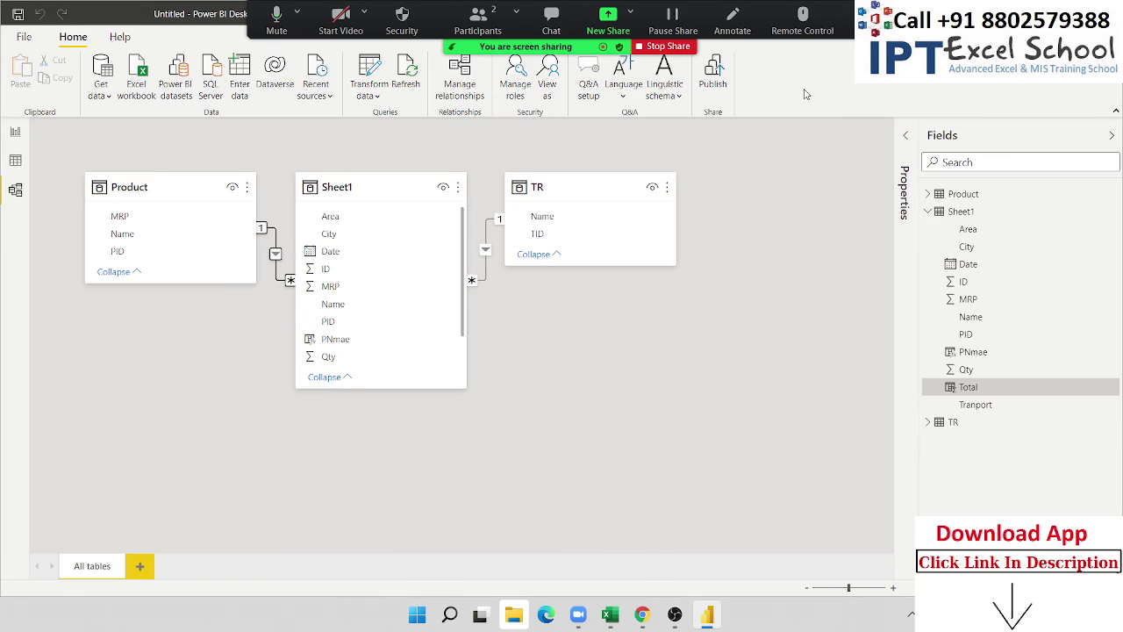